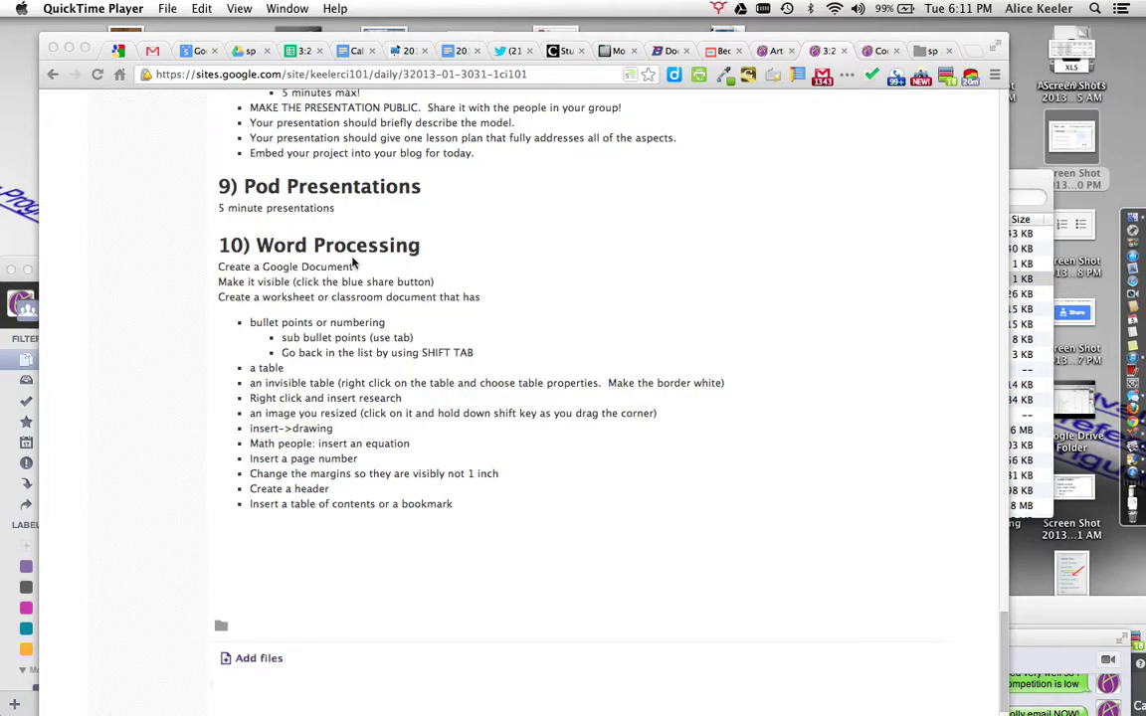
Step: Create a new blank Google Doc inside the CI101 Sp 2013 Drive folder
{"action": "left_click", "coordinate": [249, 53]}
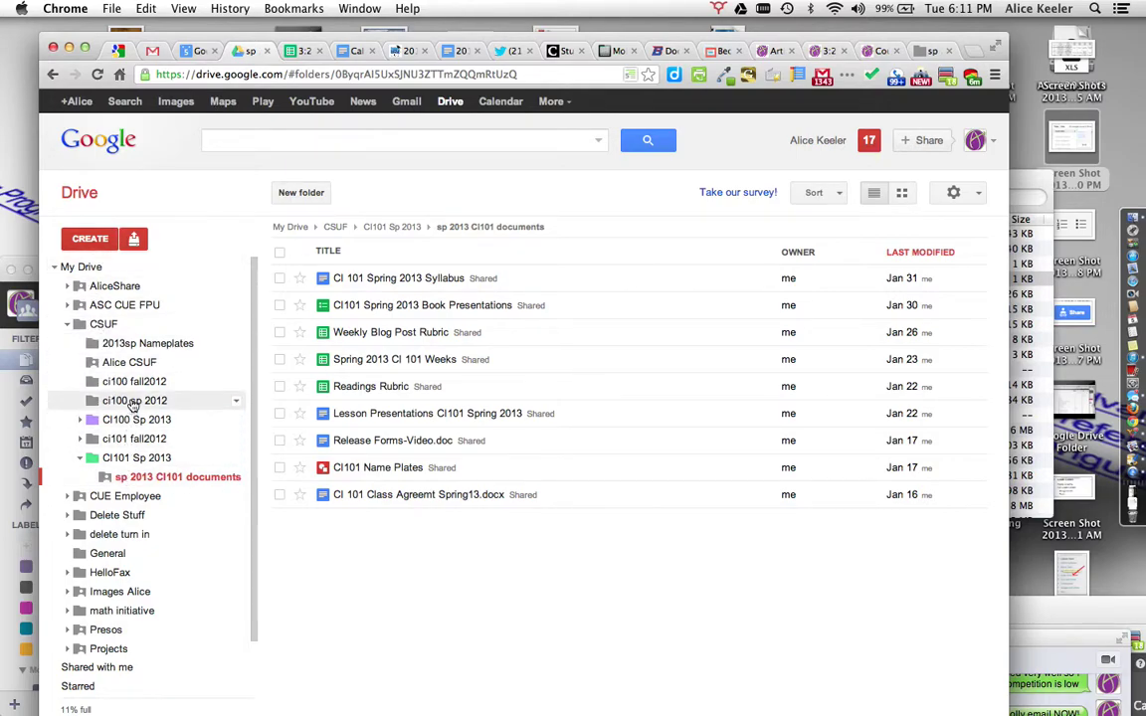
{"action": "left_click", "coordinate": [133, 457]}
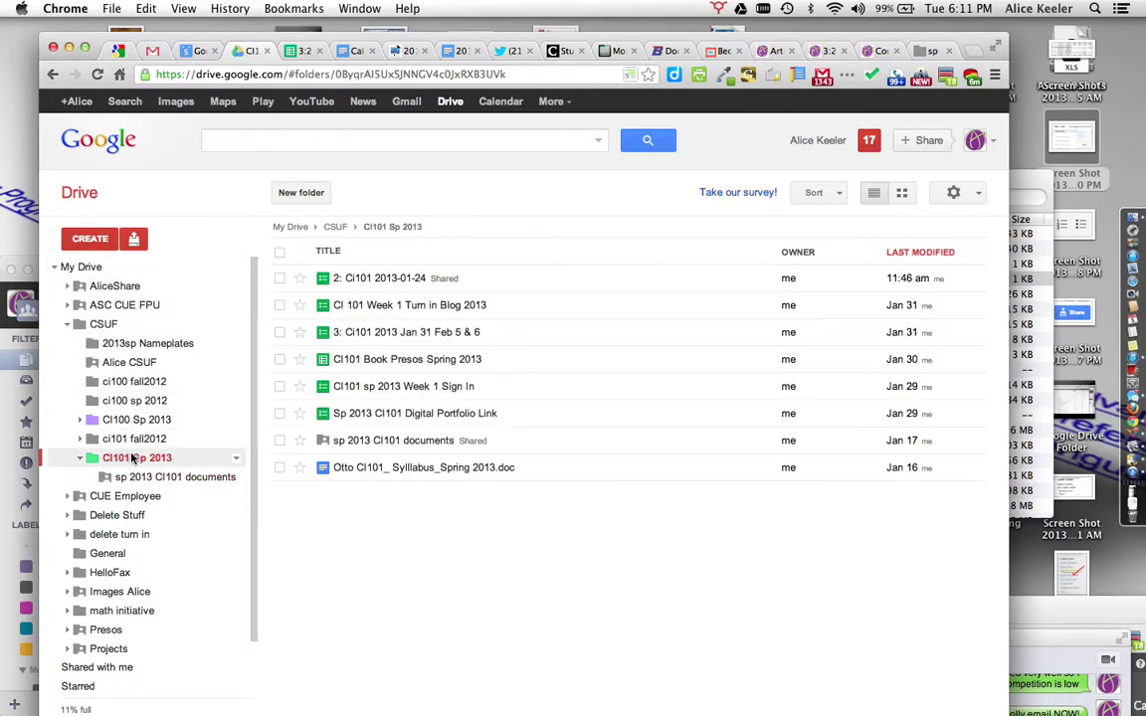
{"action": "left_click", "coordinate": [104, 240]}
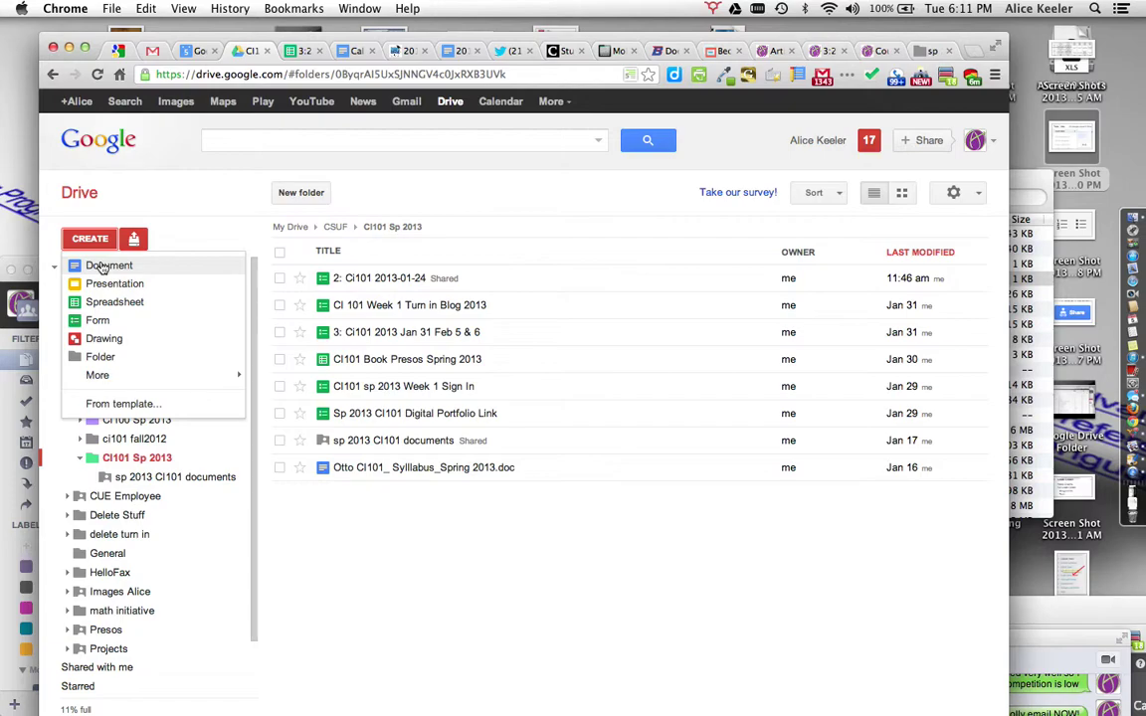
{"action": "left_click", "coordinate": [103, 267]}
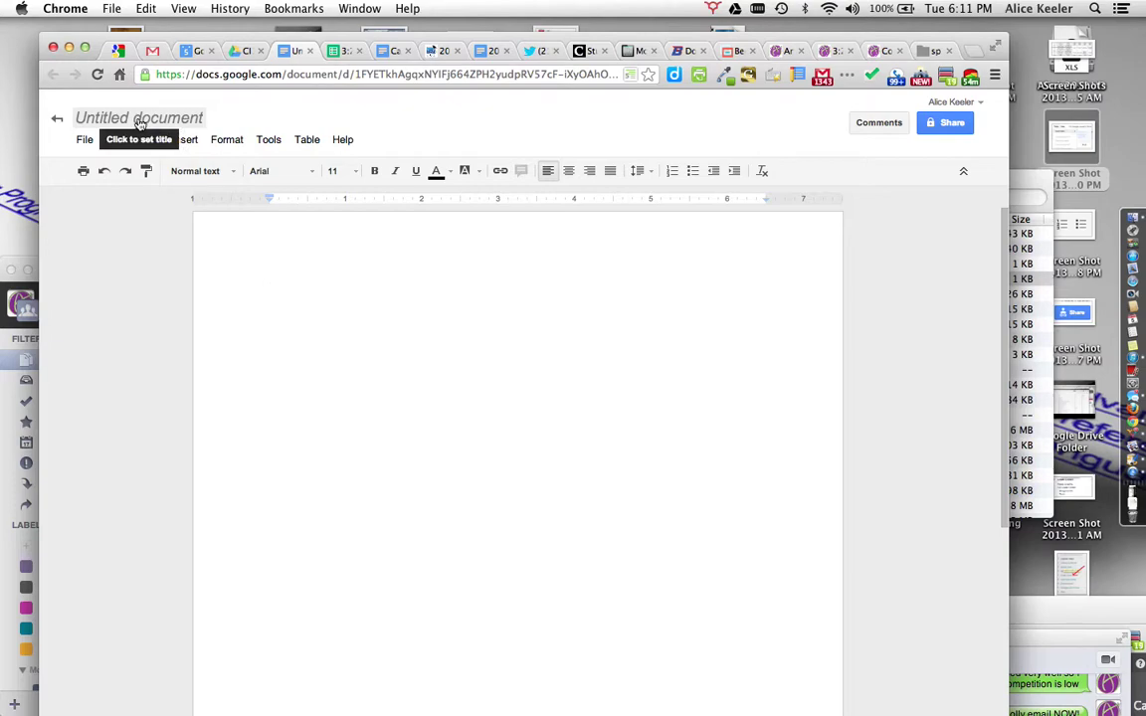
Step: Rename the document WordProcessing_101_T_ followed by the student's last name and first initial
{"action": "left_click", "coordinate": [140, 118]}
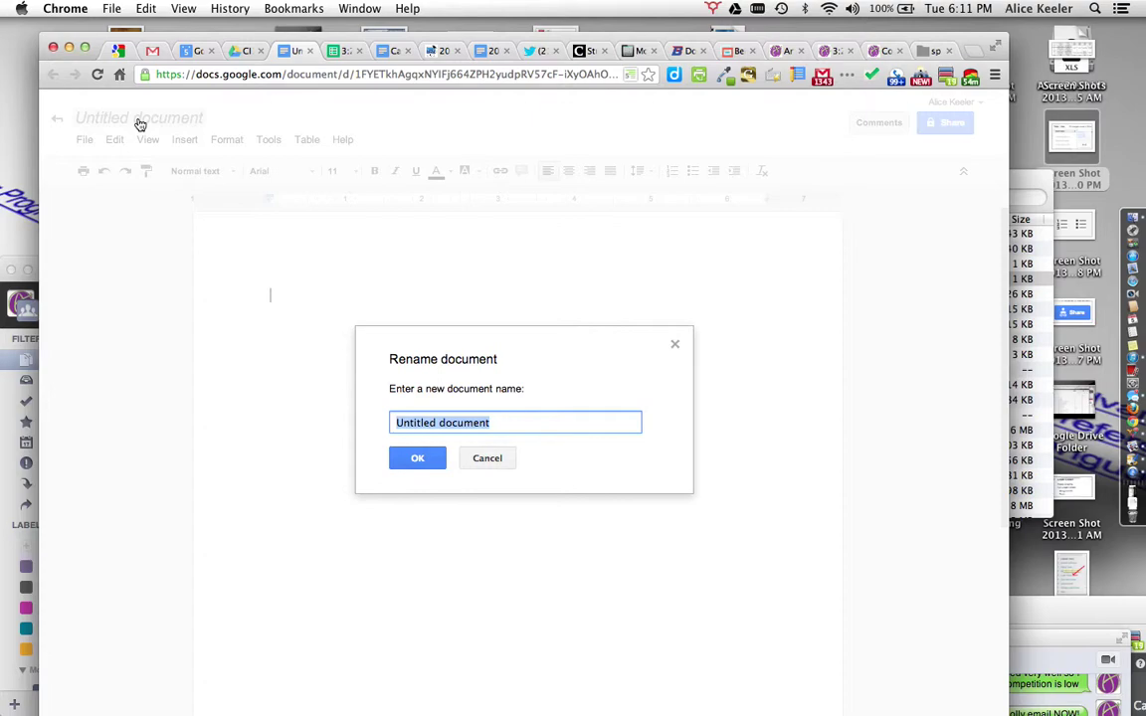
{"action": "type", "text": "WordPro"}
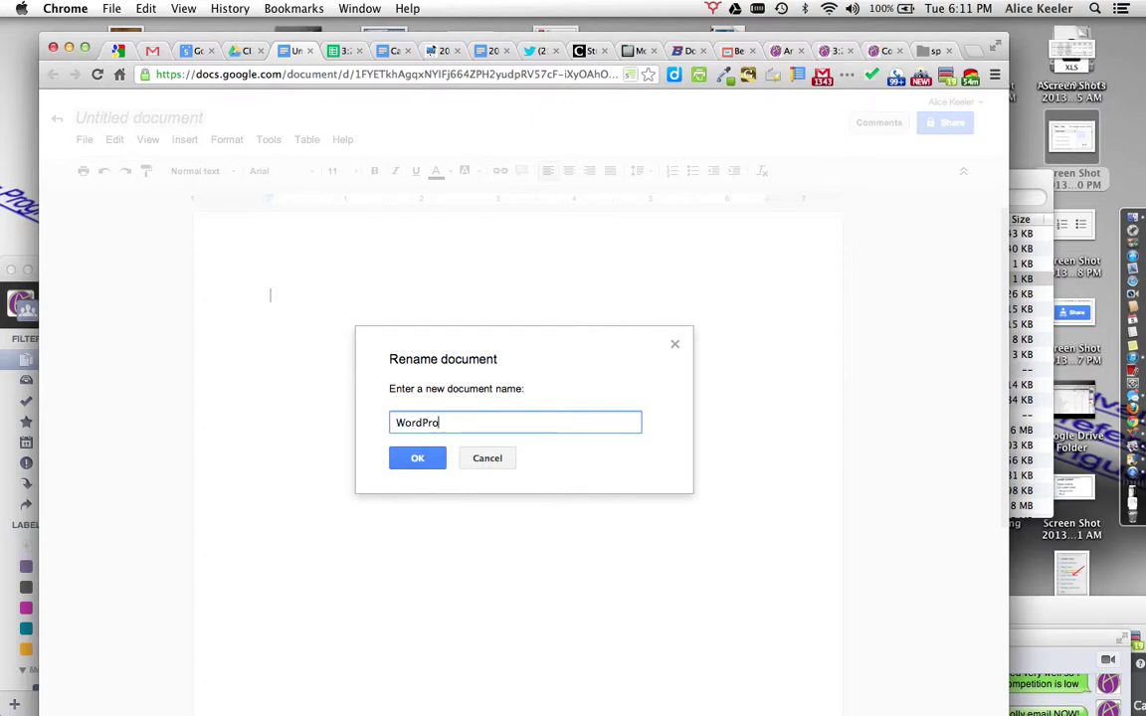
{"action": "type", "text": "cessing_101_T_"}
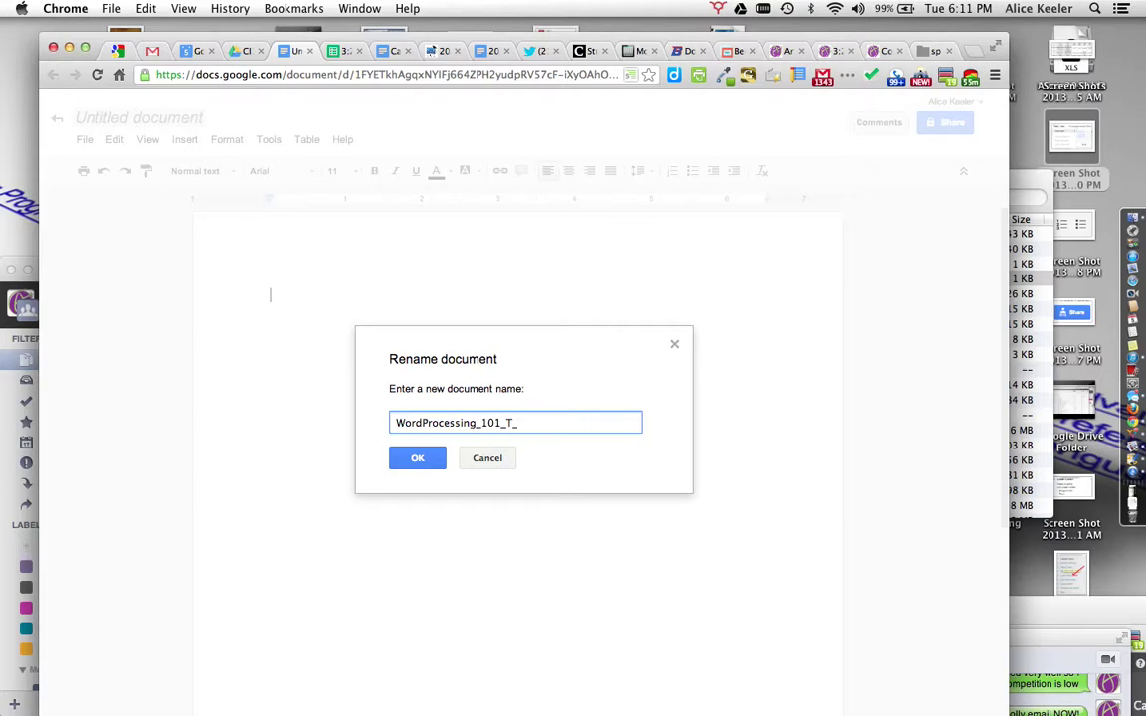
{"action": "type", "text": "eler_A"}
{"action": "left_click", "coordinate": [418, 458]}
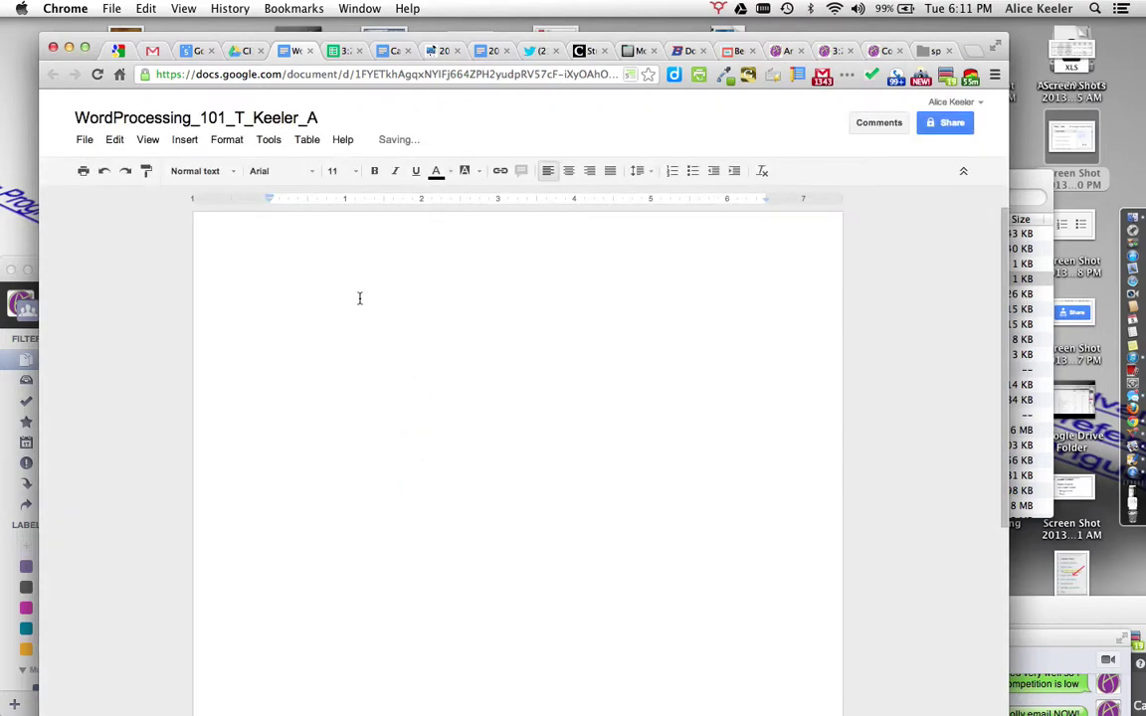
Step: Change the document's sharing visibility to Public on the web and save
{"action": "left_click", "coordinate": [948, 127]}
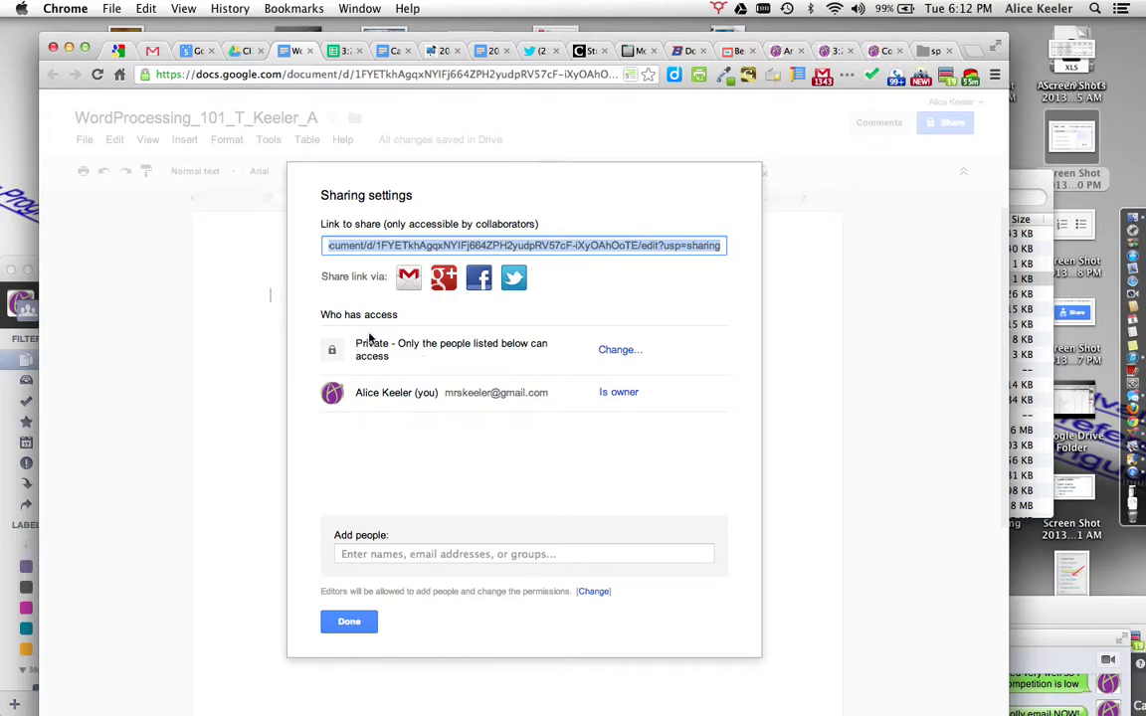
{"action": "left_click", "coordinate": [614, 353]}
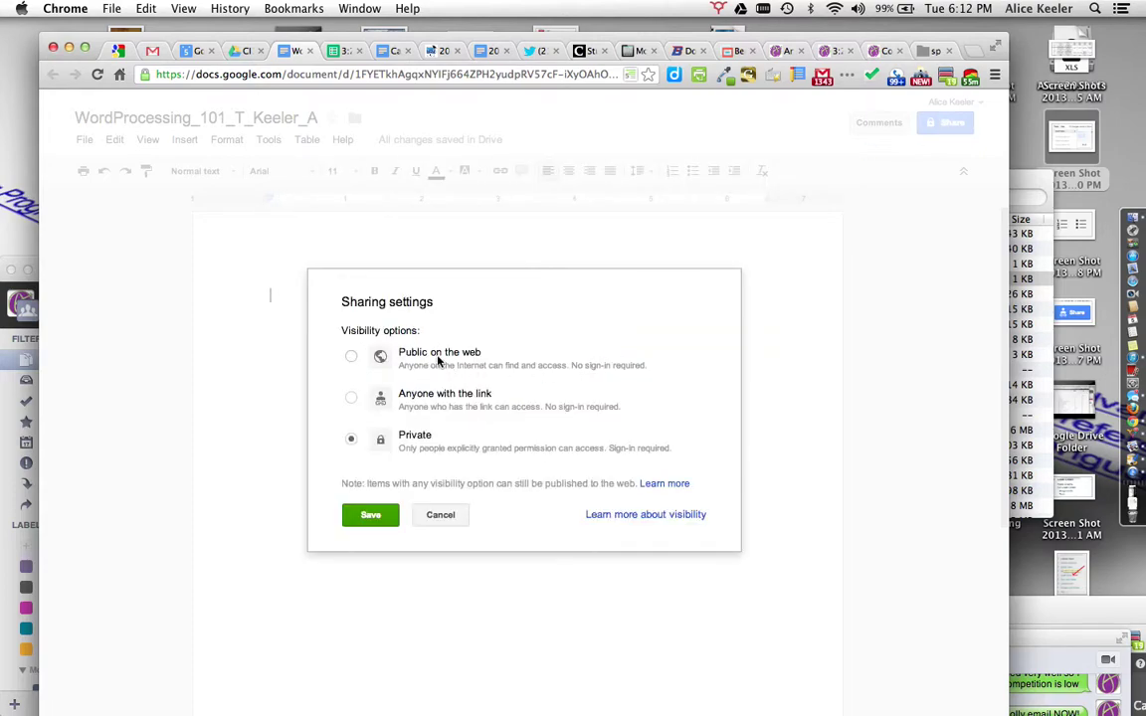
{"action": "left_click", "coordinate": [437, 358]}
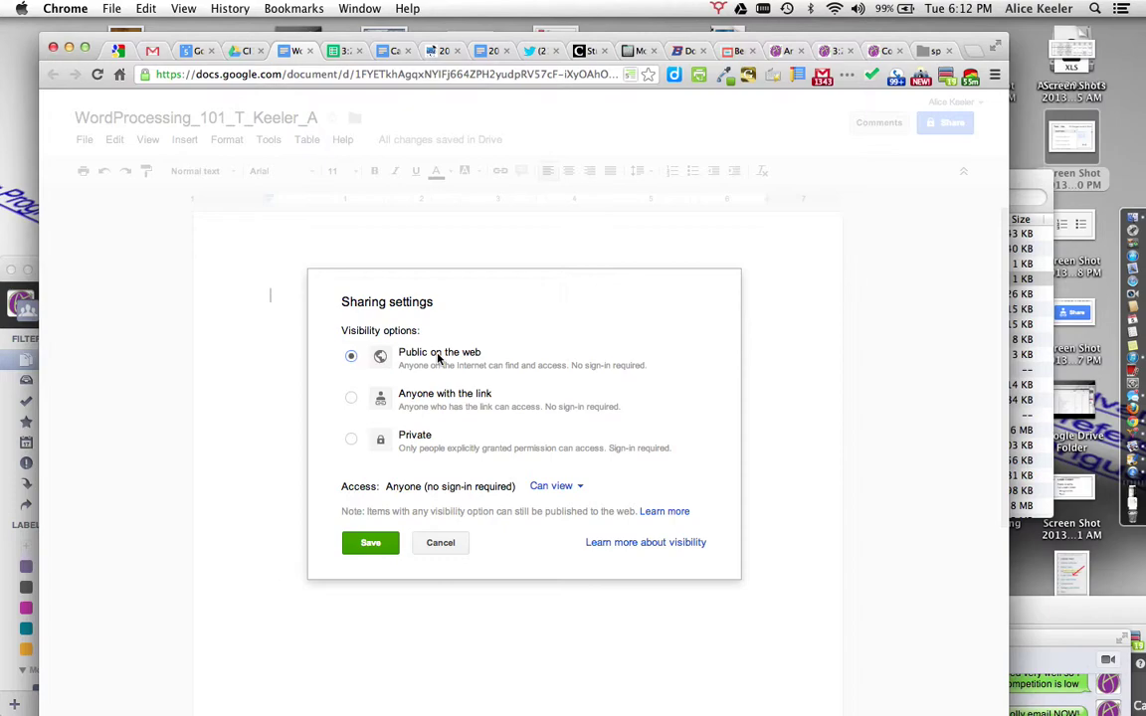
{"action": "left_click", "coordinate": [372, 545]}
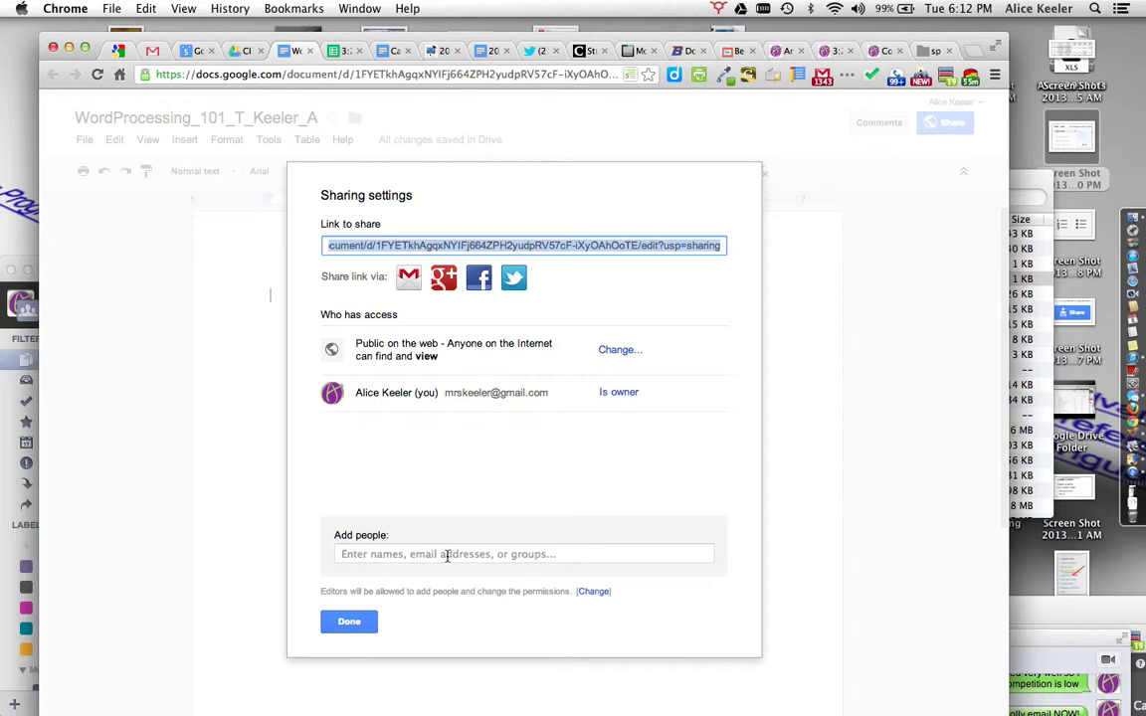
Step: Share the document with two collaborators' e-mail addresses, with e-mail notifications turned off
{"action": "left_click", "coordinate": [457, 553]}
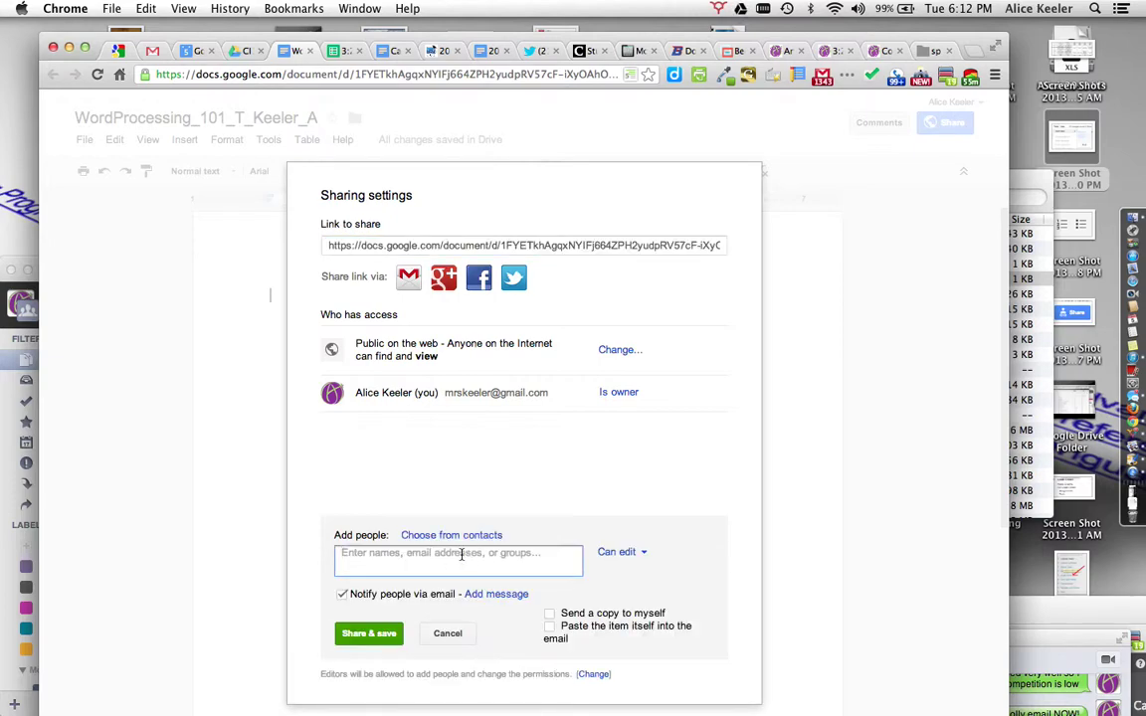
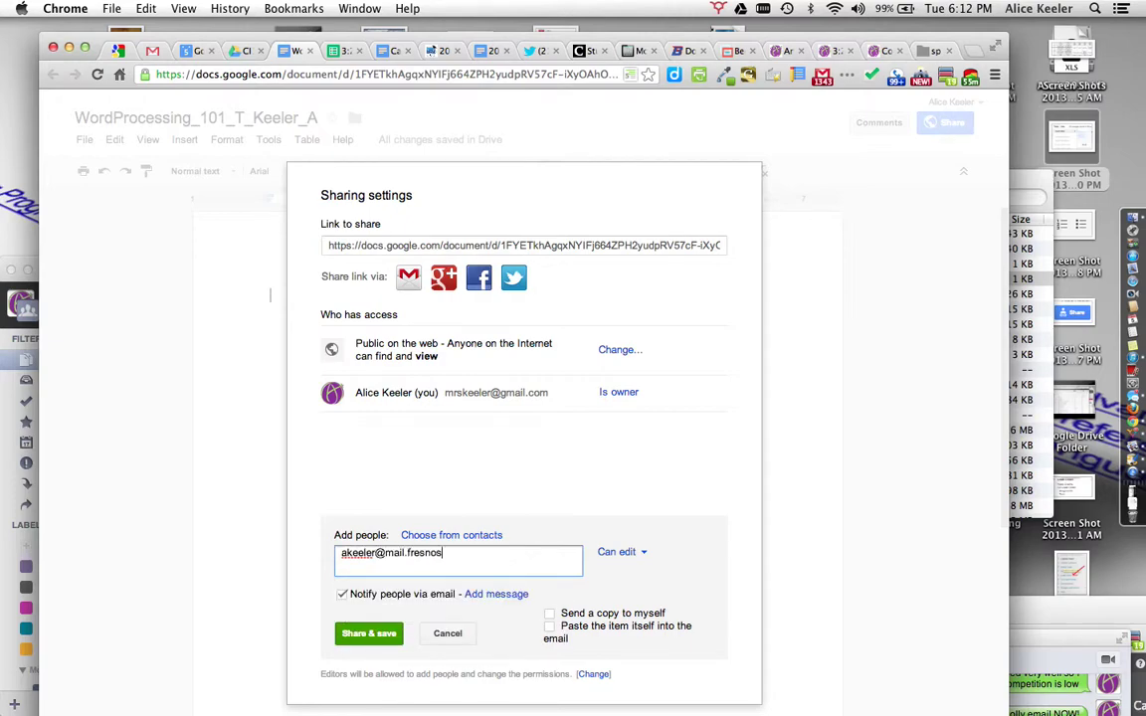
{"action": "left_click", "coordinate": [342, 595]}
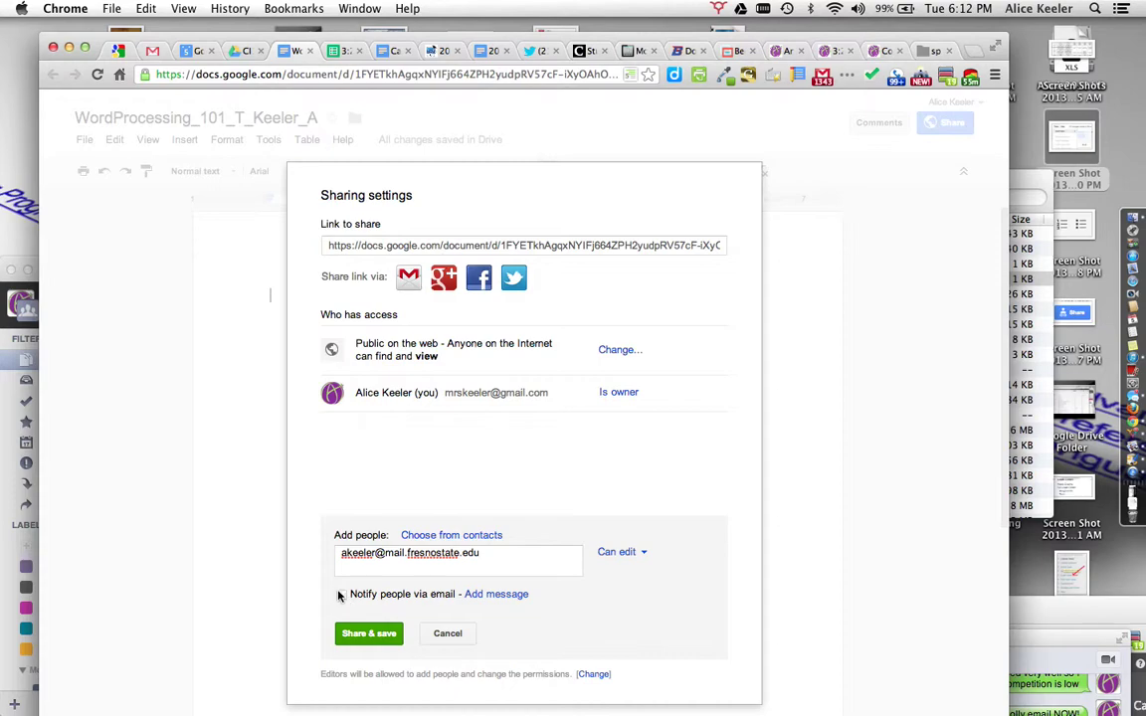
{"action": "left_click", "coordinate": [511, 558]}
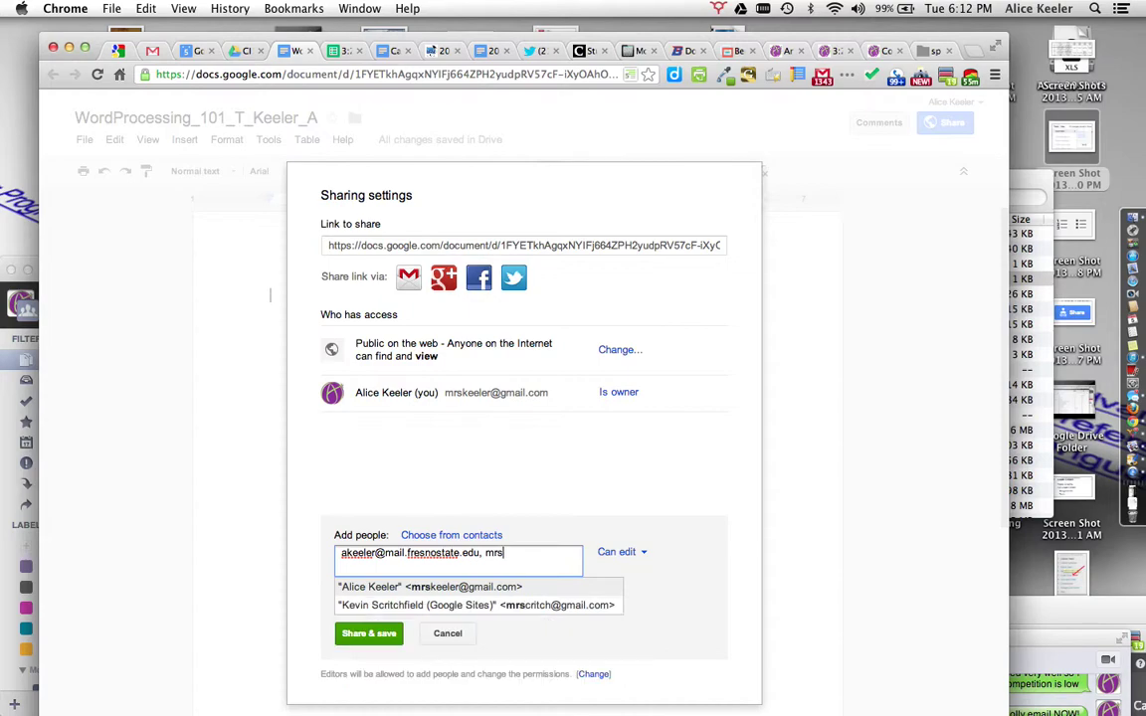
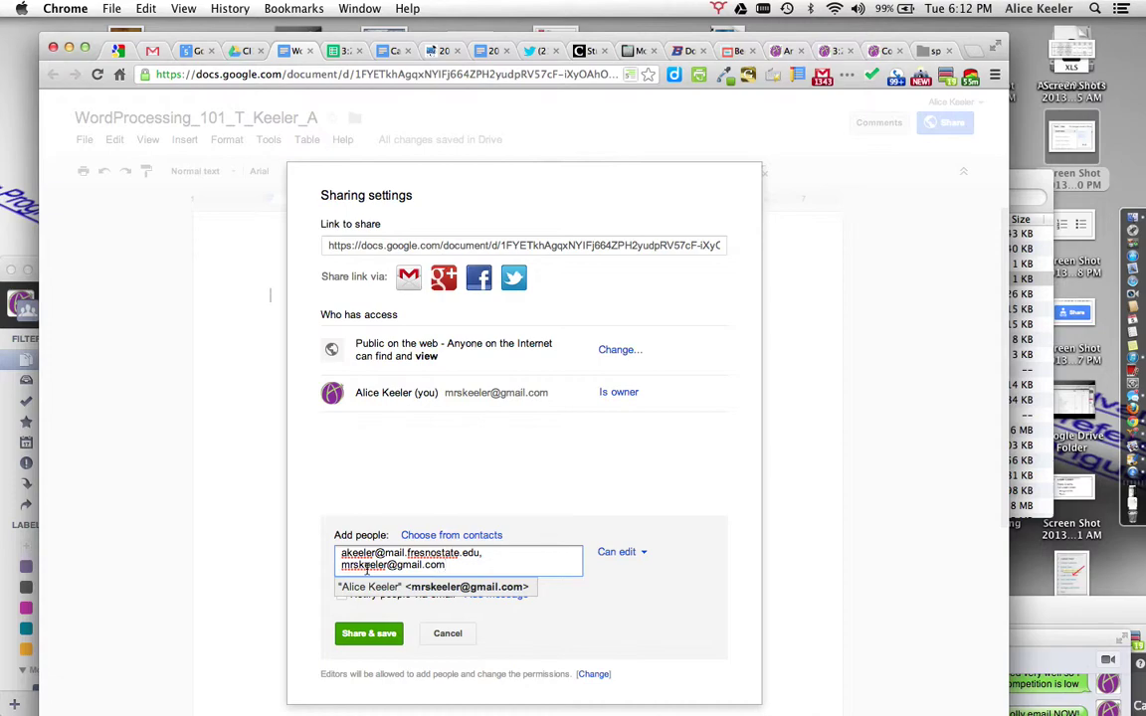
{"action": "left_click", "coordinate": [583, 630]}
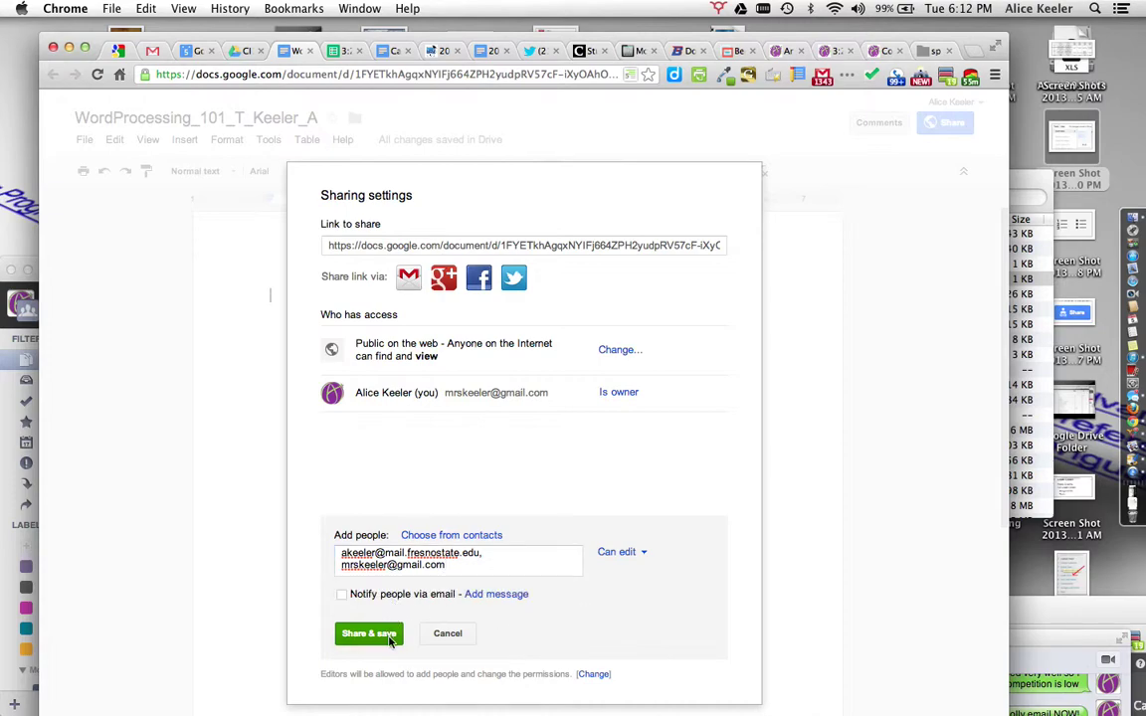
{"action": "left_click", "coordinate": [389, 637]}
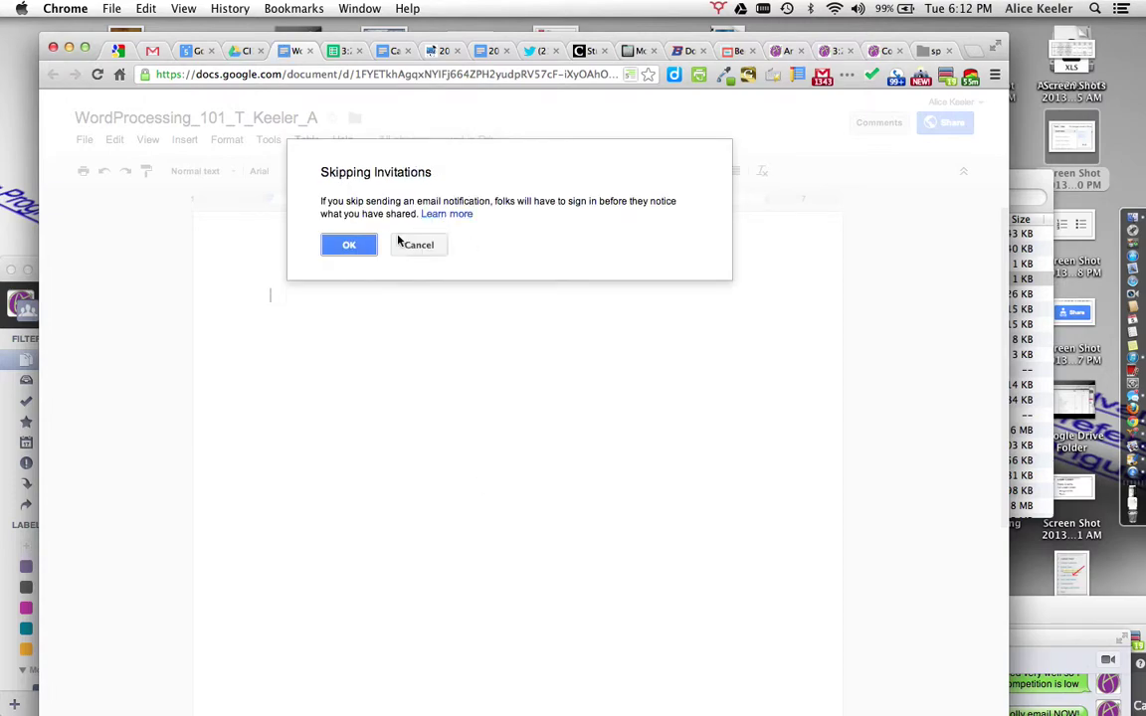
{"action": "left_click", "coordinate": [339, 248]}
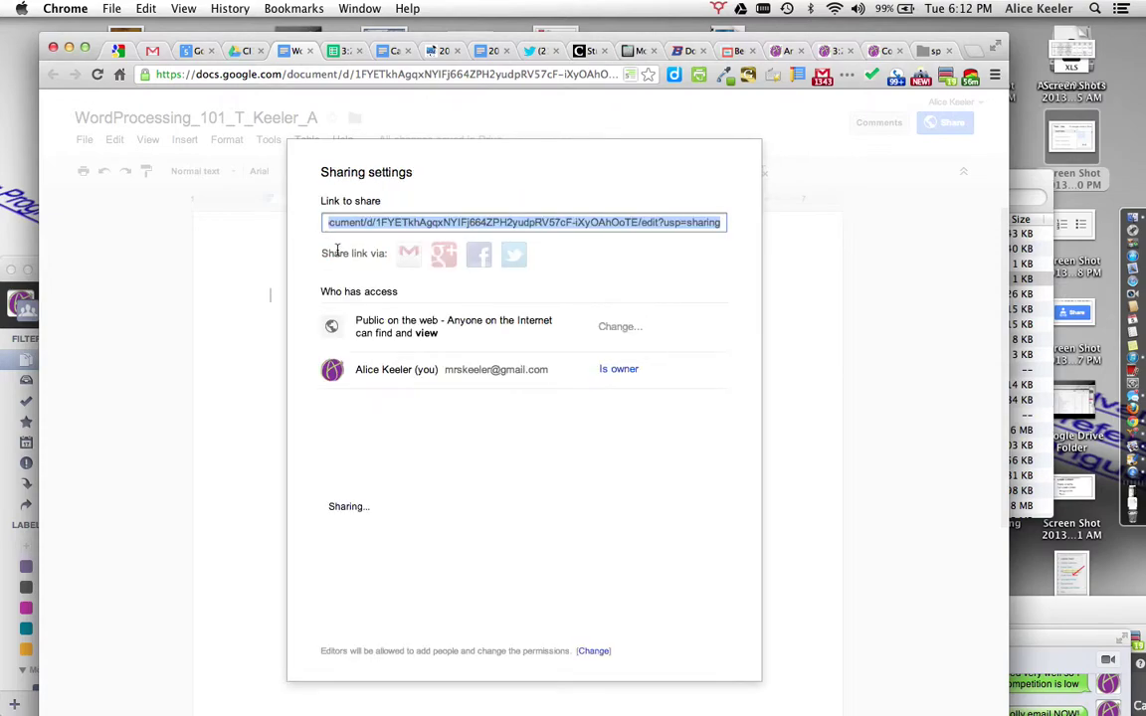
{"action": "left_click", "coordinate": [354, 606]}
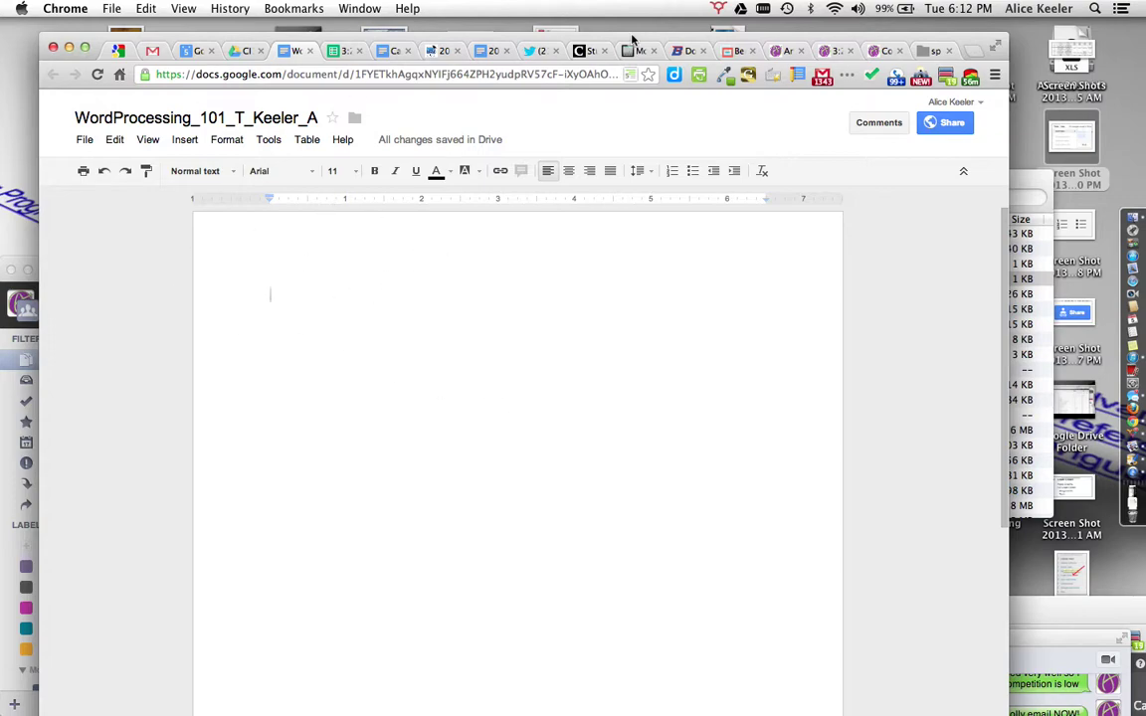
Step: View the 10) Word Processing assignment instructions on the course site, then return to the document
{"action": "left_click", "coordinate": [878, 50]}
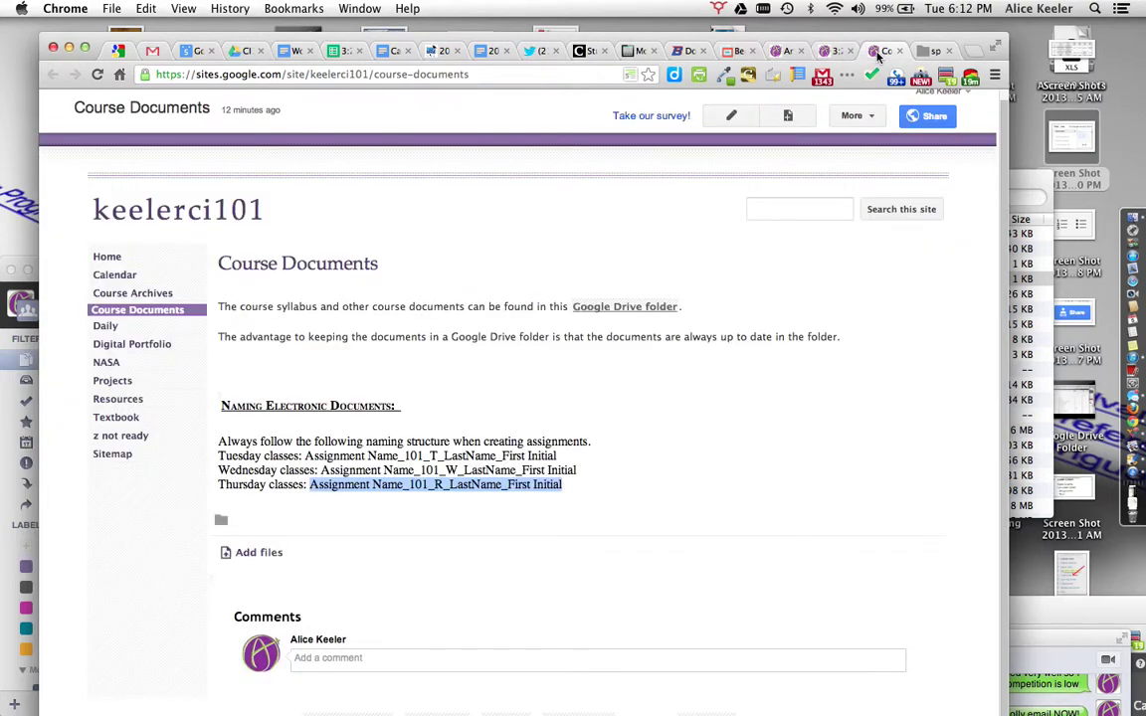
{"action": "left_click", "coordinate": [786, 51]}
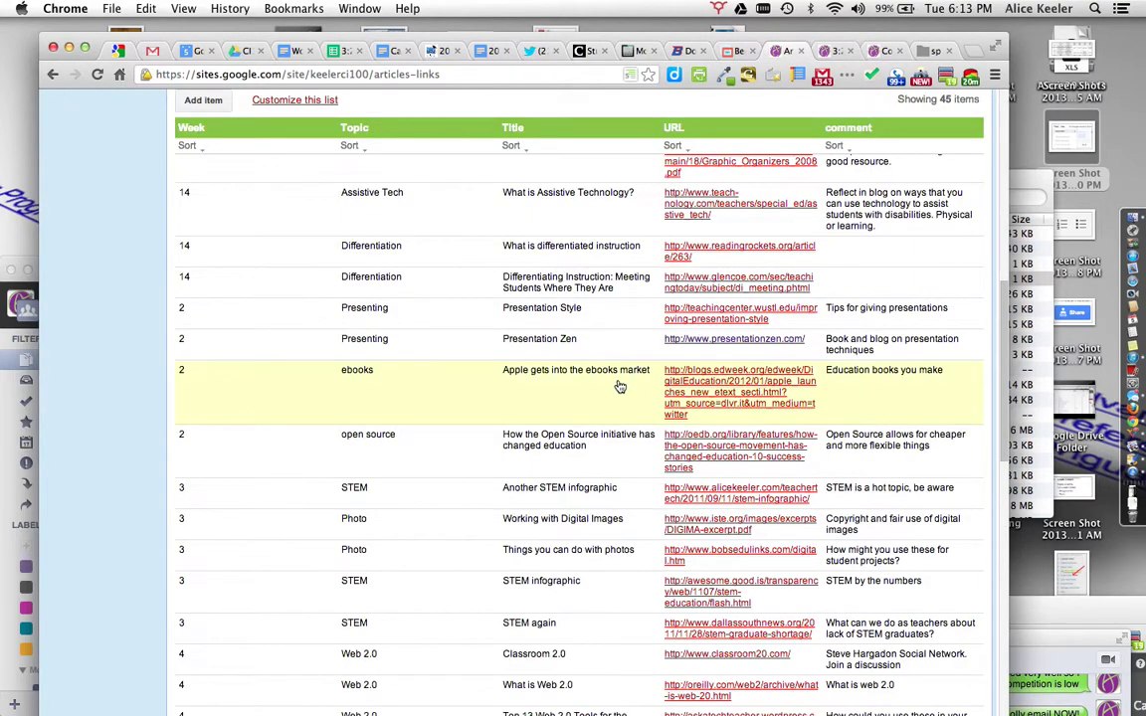
{"action": "left_click", "coordinate": [831, 51]}
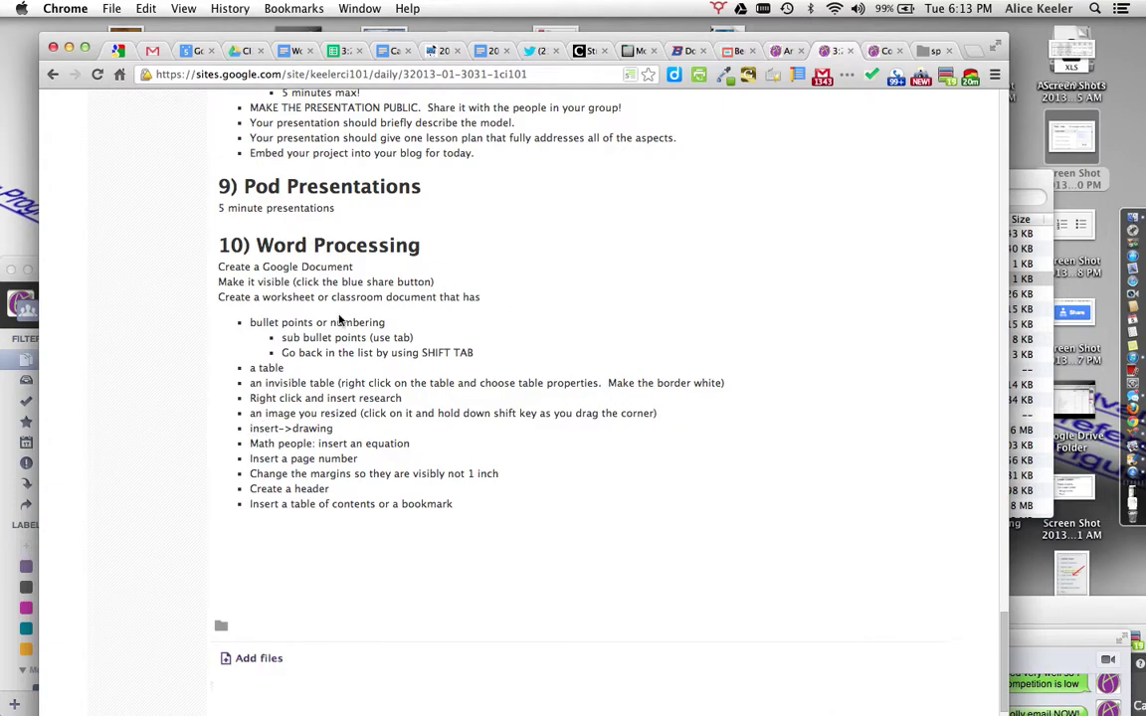
{"action": "left_click", "coordinate": [291, 55]}
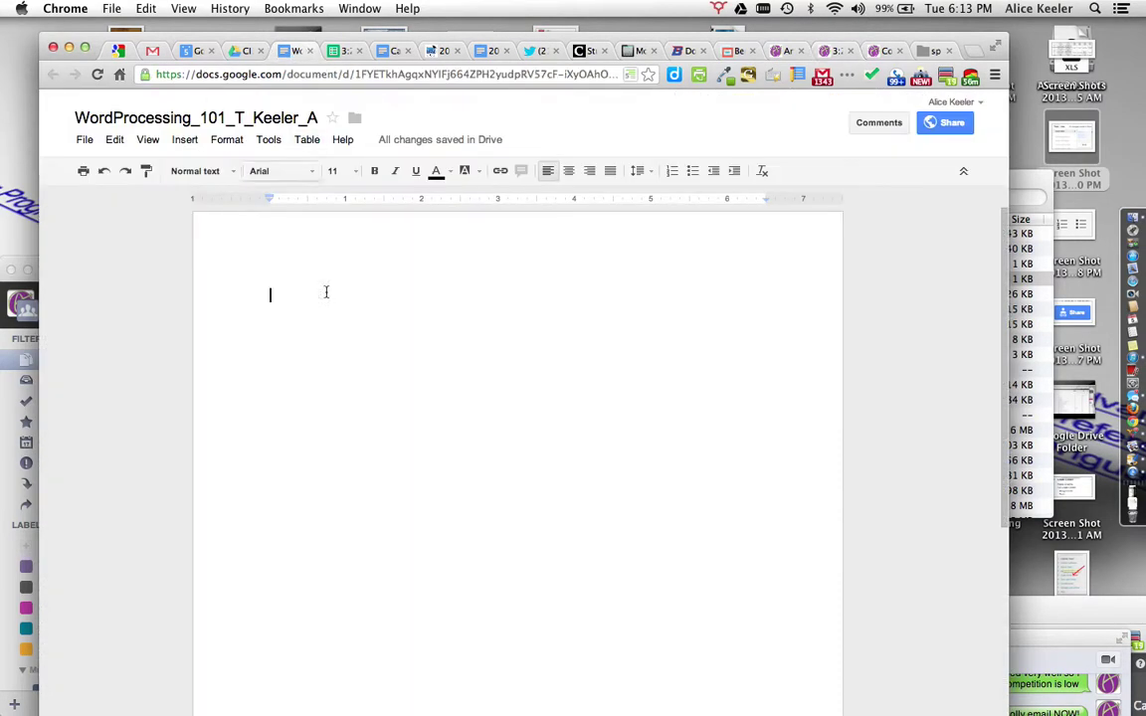
Step: Paste the Word Processing task list below blank lines, leaving the cursor on the top line
{"action": "key", "text": "Return"}
{"action": "key", "text": "Return"}
{"action": "key", "text": "Return"}
{"action": "key", "text": "Return"}
{"action": "key", "text": "Return"}
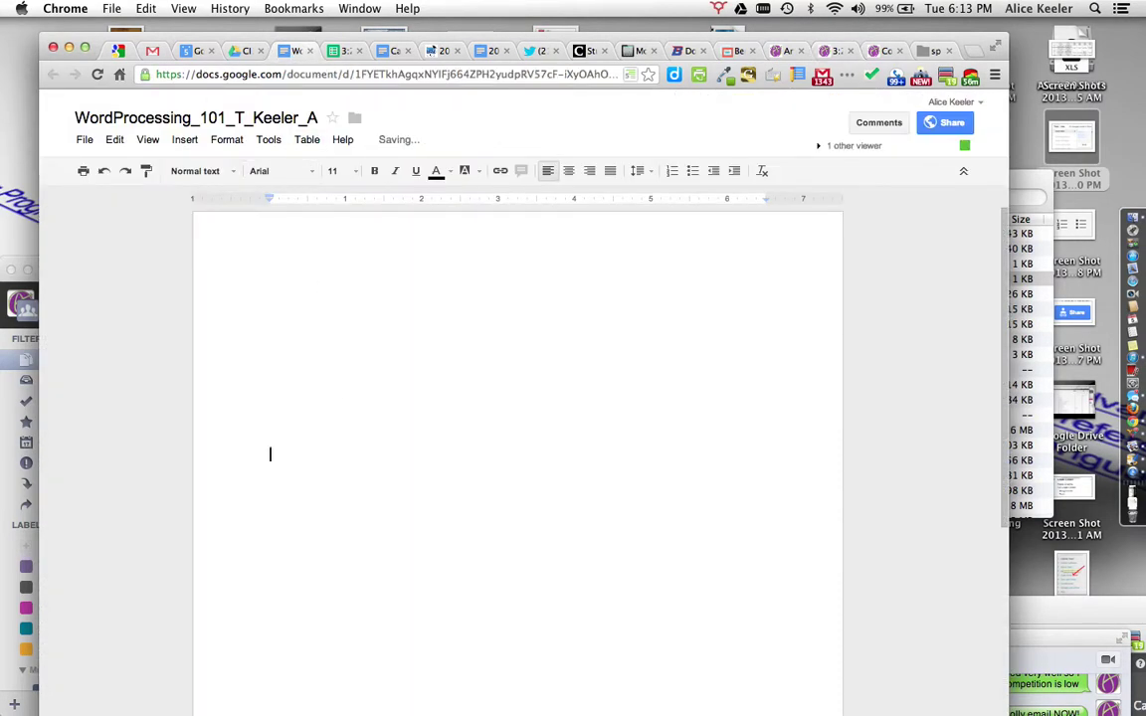
{"action": "left_click", "coordinate": [318, 439]}
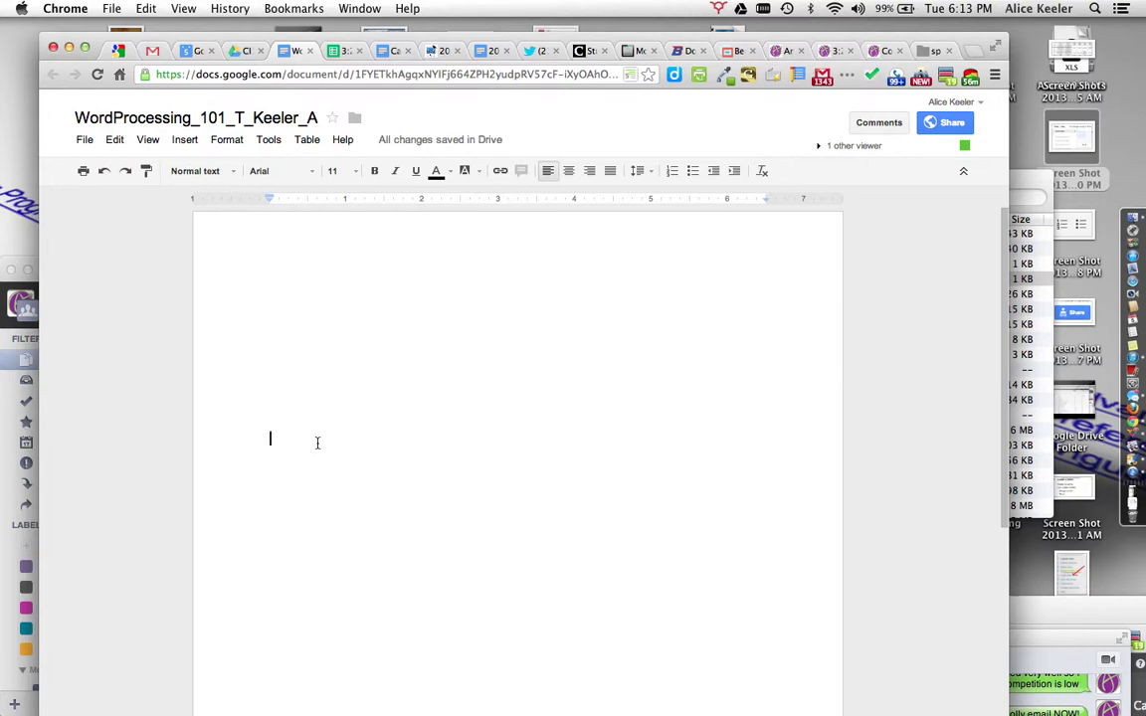
{"action": "type", "text": "Create a Google Document Make it visible (click the blue share button) Create a worksheet or classroom document that has bullet points or numbering sub bullet points (use tab) Go back in the list by using SHIFT TAB a table an invisible table (right click on the table and choose table properties.  Make the border white) Right click and insert research an image you resized (click on it and hold down shift key as you drag the corner) insert->drawing Math people: insert an equation Insert a page number Change the margins so they are visibly not 1 inch Create a header Insert a table of contents or a bookmark"}
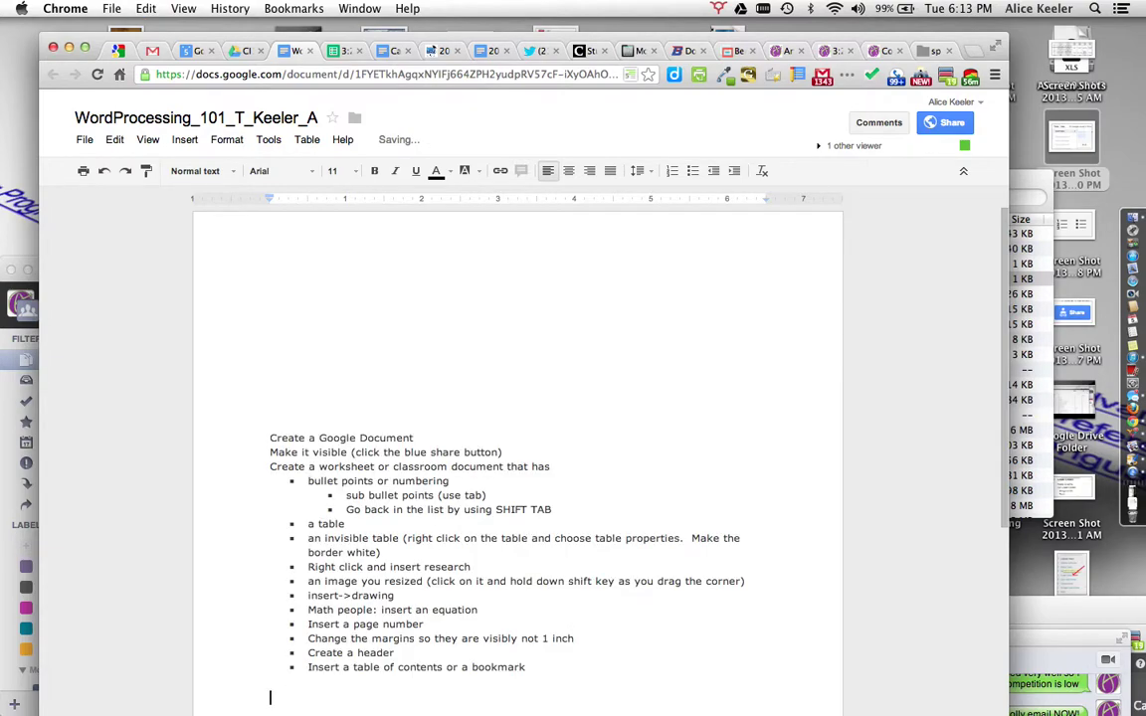
{"action": "left_click", "coordinate": [340, 307]}
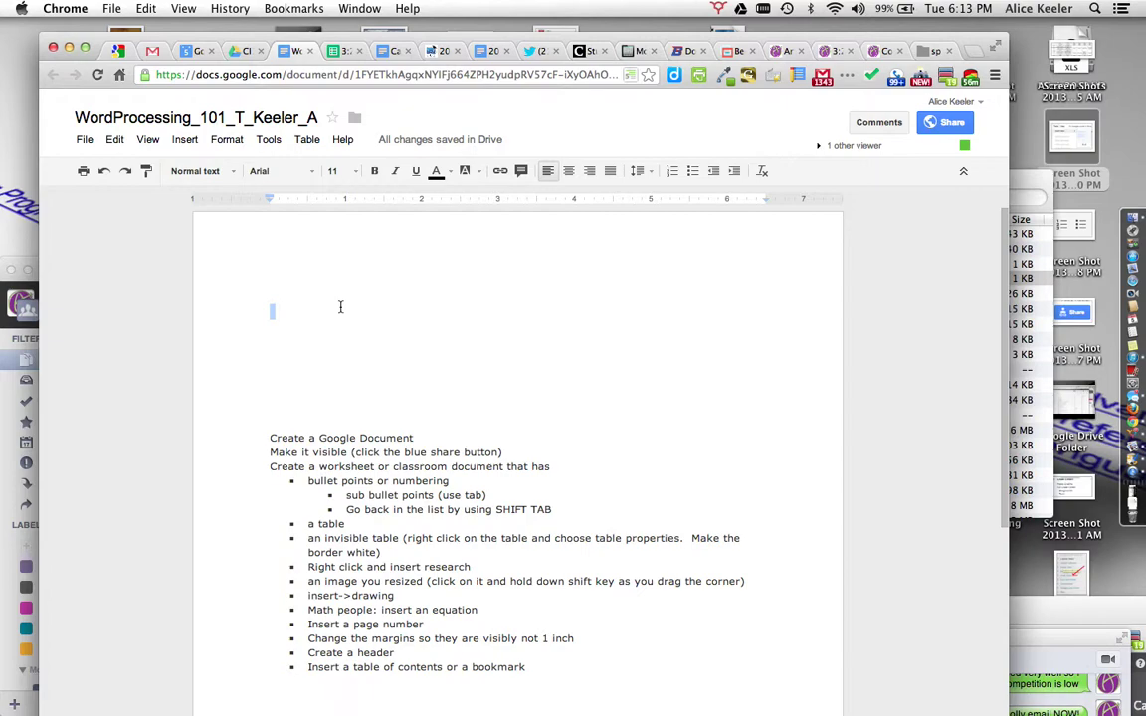
{"action": "left_click", "coordinate": [324, 293]}
Step: Type 'Quadratic Equations Worksheet' and format it 24 pt, bold and centred
{"action": "type", "text": "M"}
{"action": "key", "text": "BackSpace"}
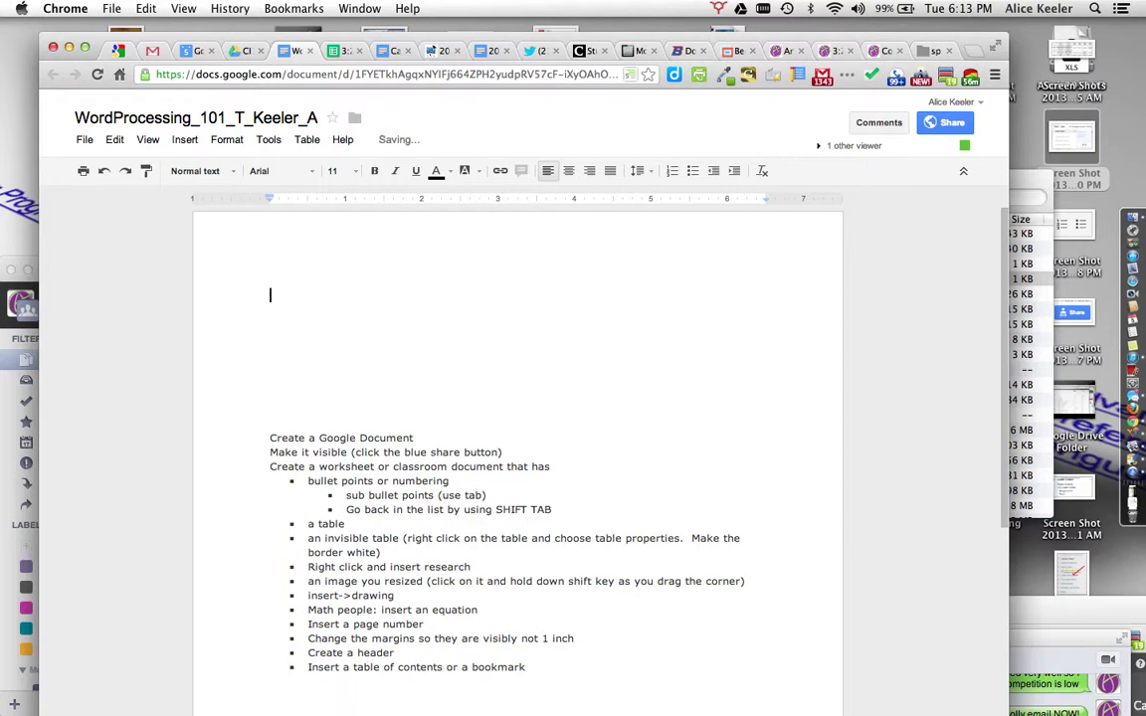
{"action": "type", "text": "Quadratic Equations Worksheet"}
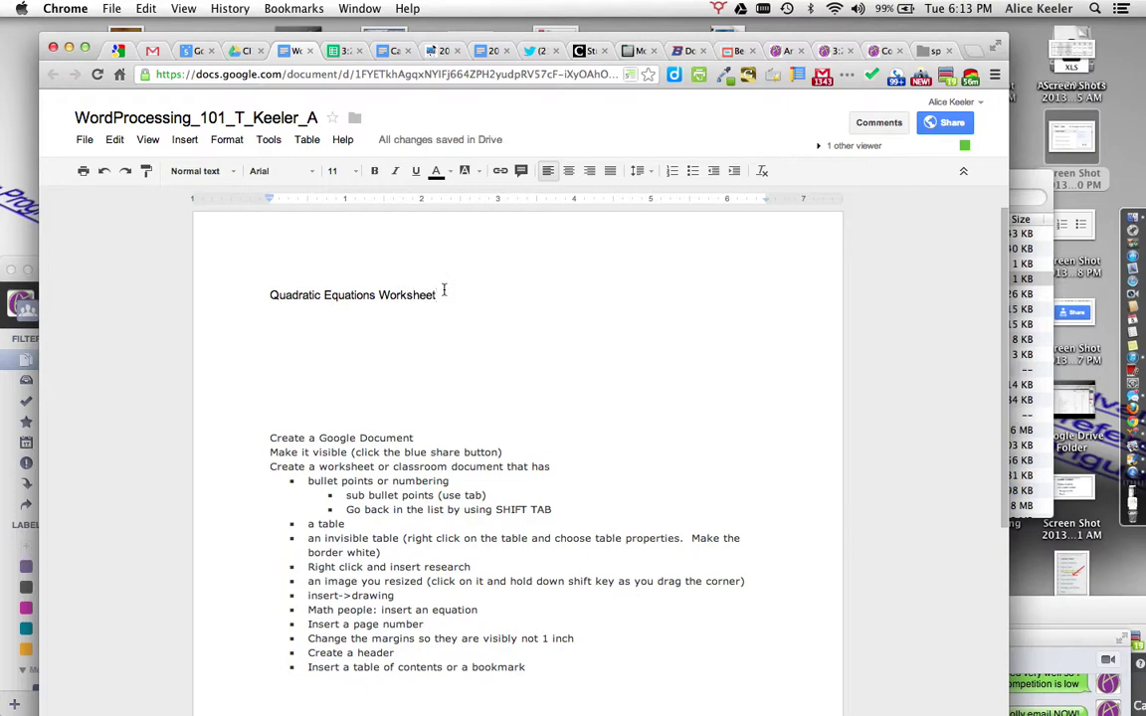
{"action": "left_click_drag", "start_coordinate": [444, 289], "coordinate": [261, 290]}
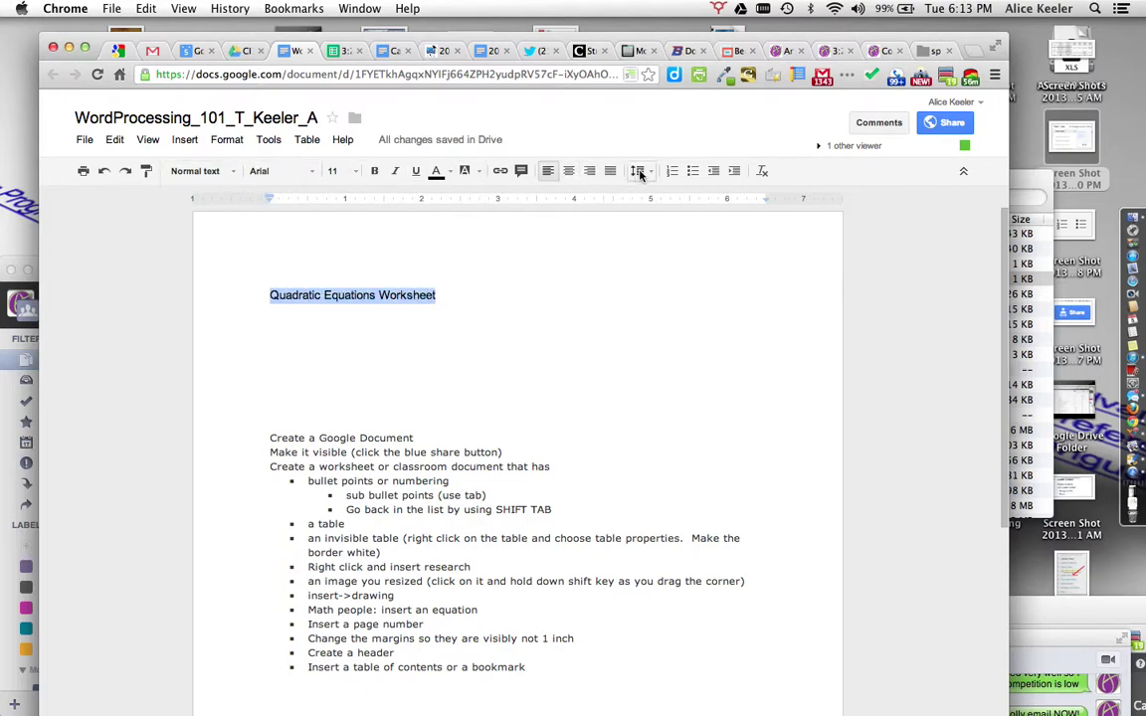
{"action": "left_click", "coordinate": [350, 171]}
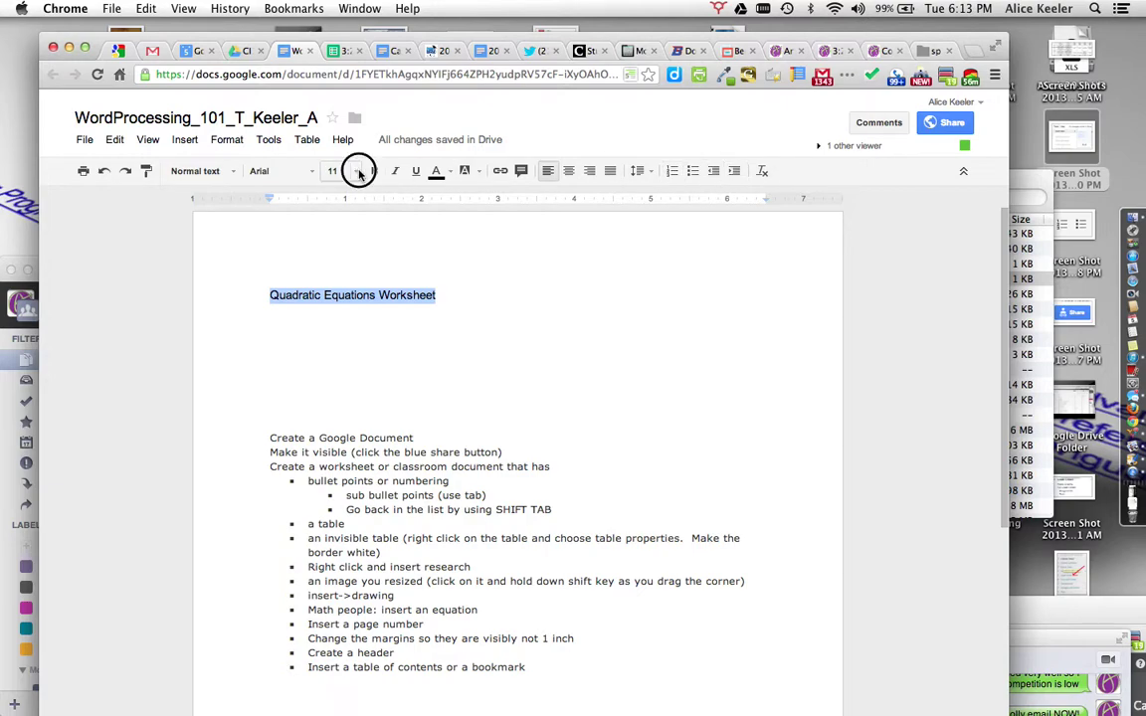
{"action": "left_click", "coordinate": [337, 349]}
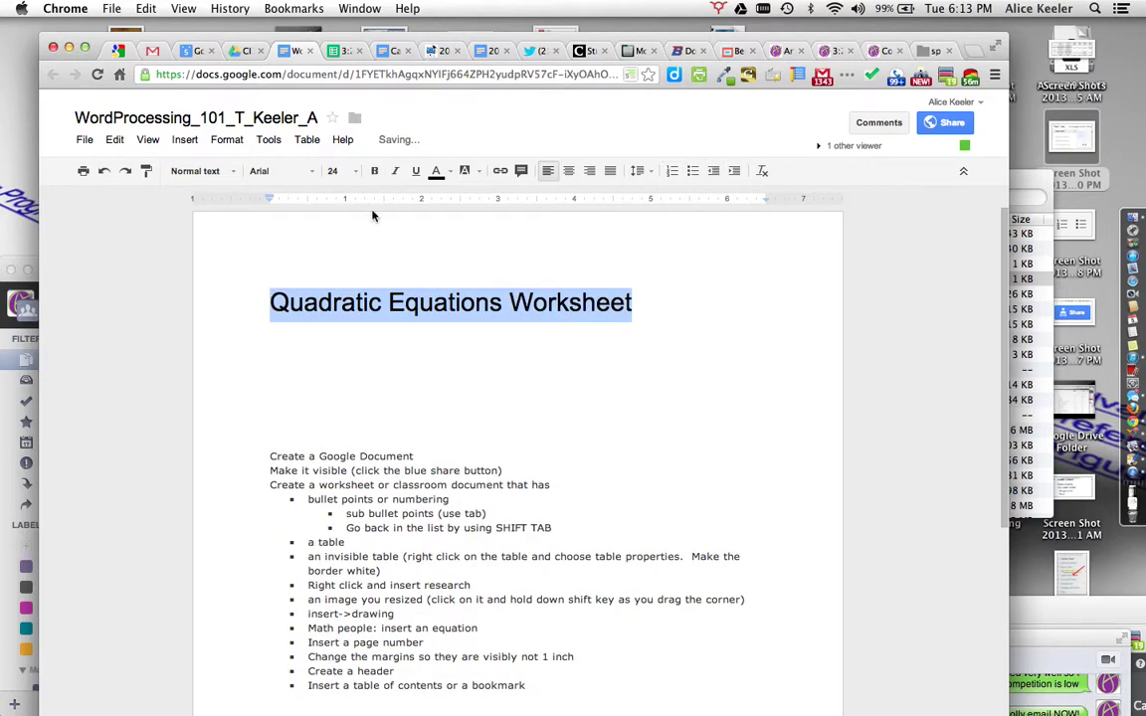
{"action": "left_click", "coordinate": [375, 172]}
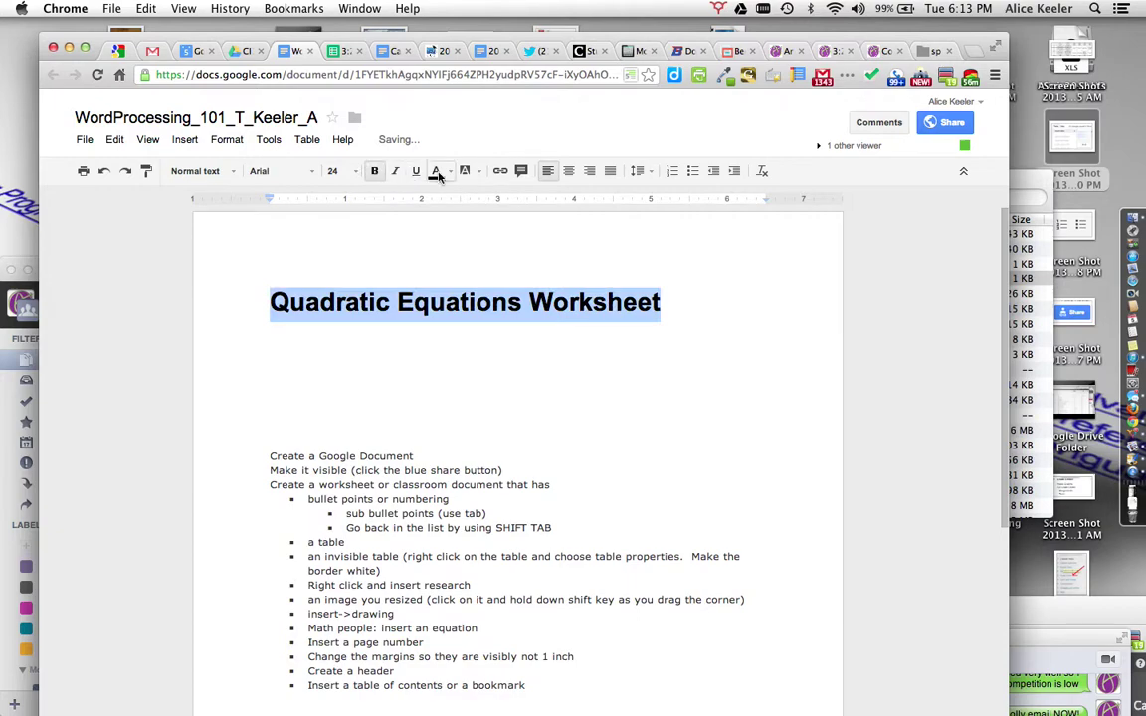
{"action": "left_click", "coordinate": [570, 171]}
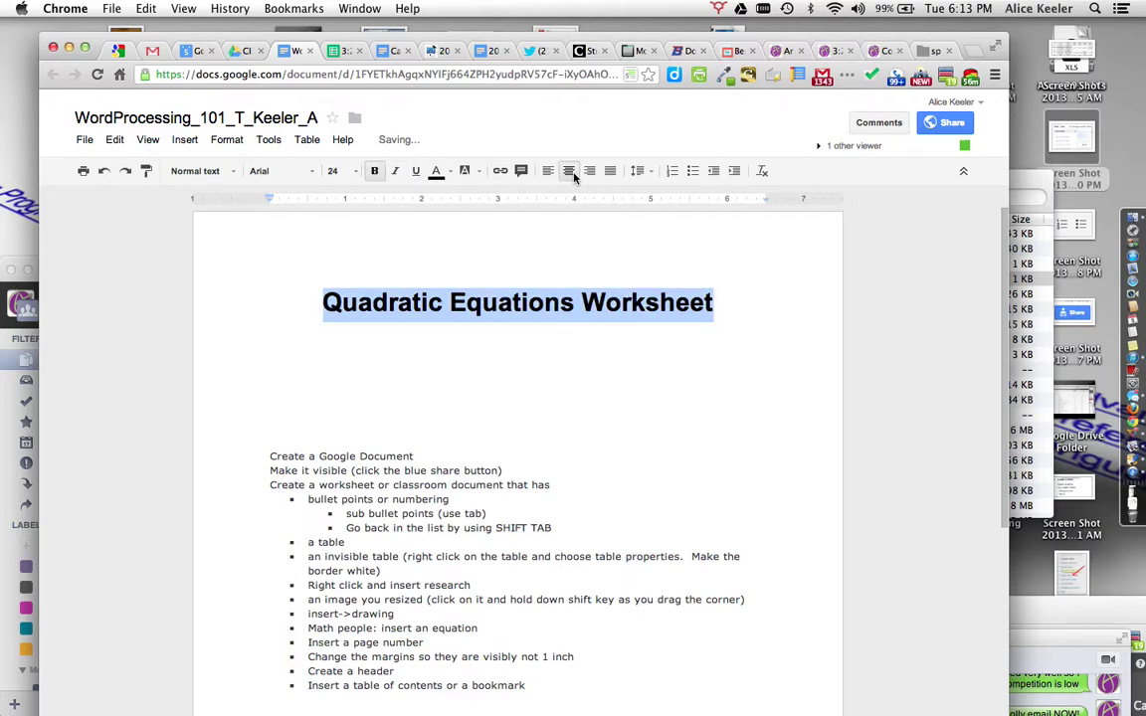
{"action": "left_click", "coordinate": [591, 340]}
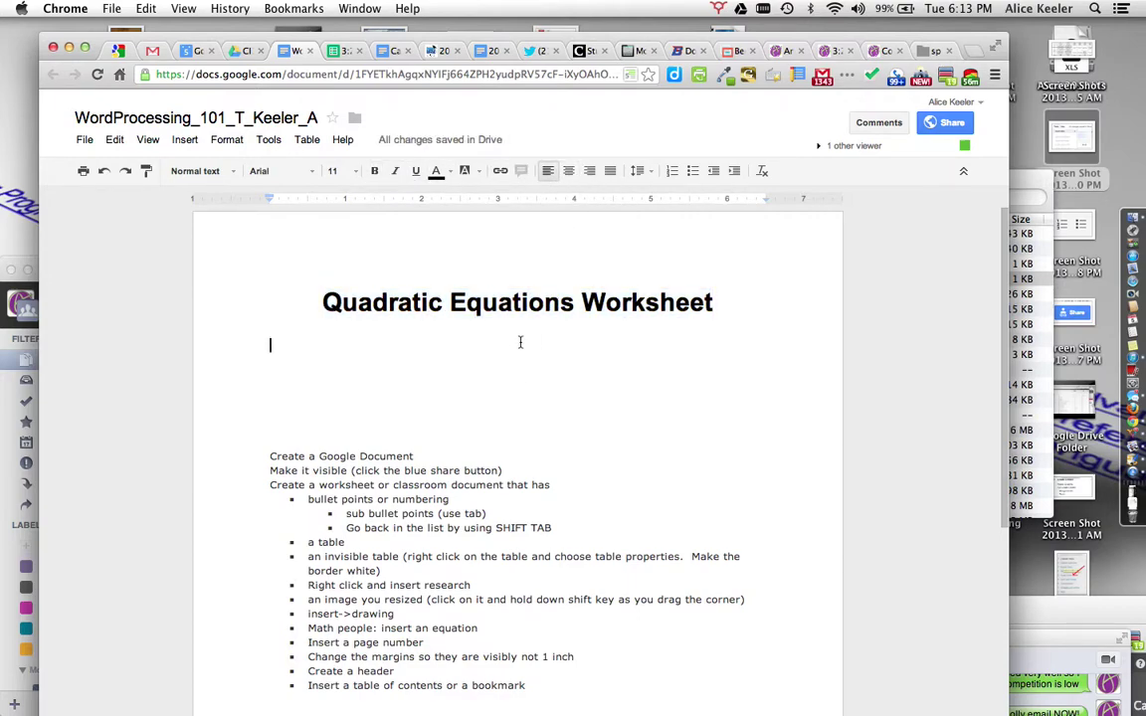
Step: Type 'Directions:' and start a bulleted list with 'Use Pencil' and 'No calculators'
{"action": "type", "text": "Directions:"}
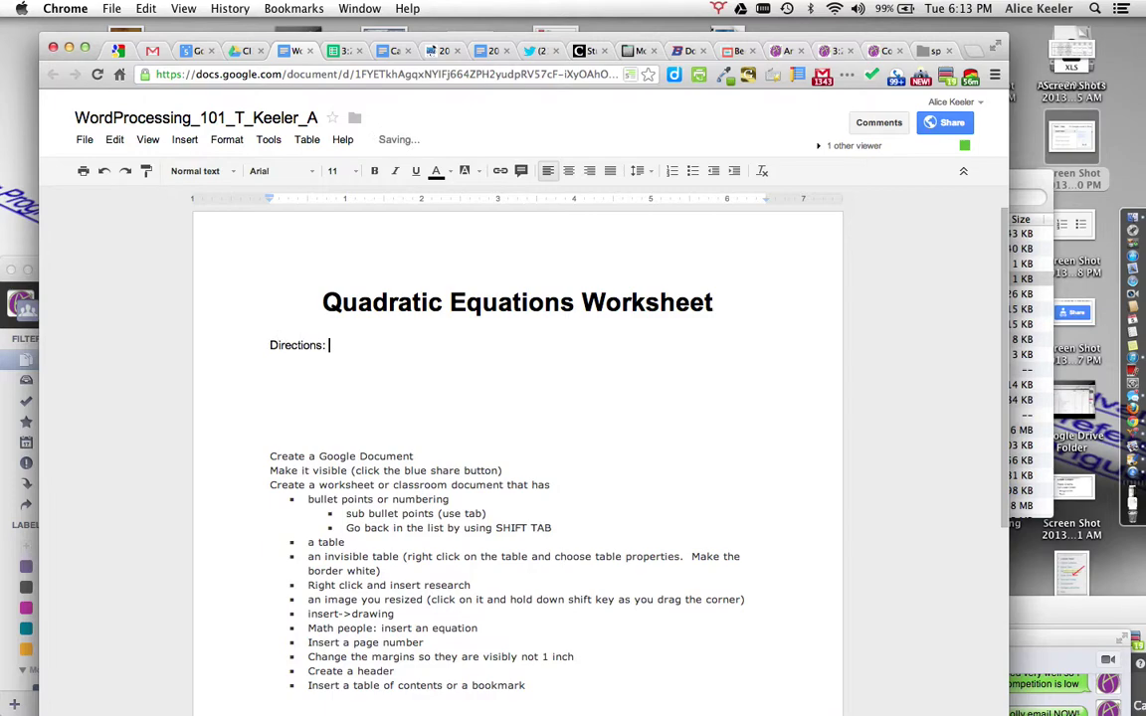
{"action": "key", "text": "Return"}
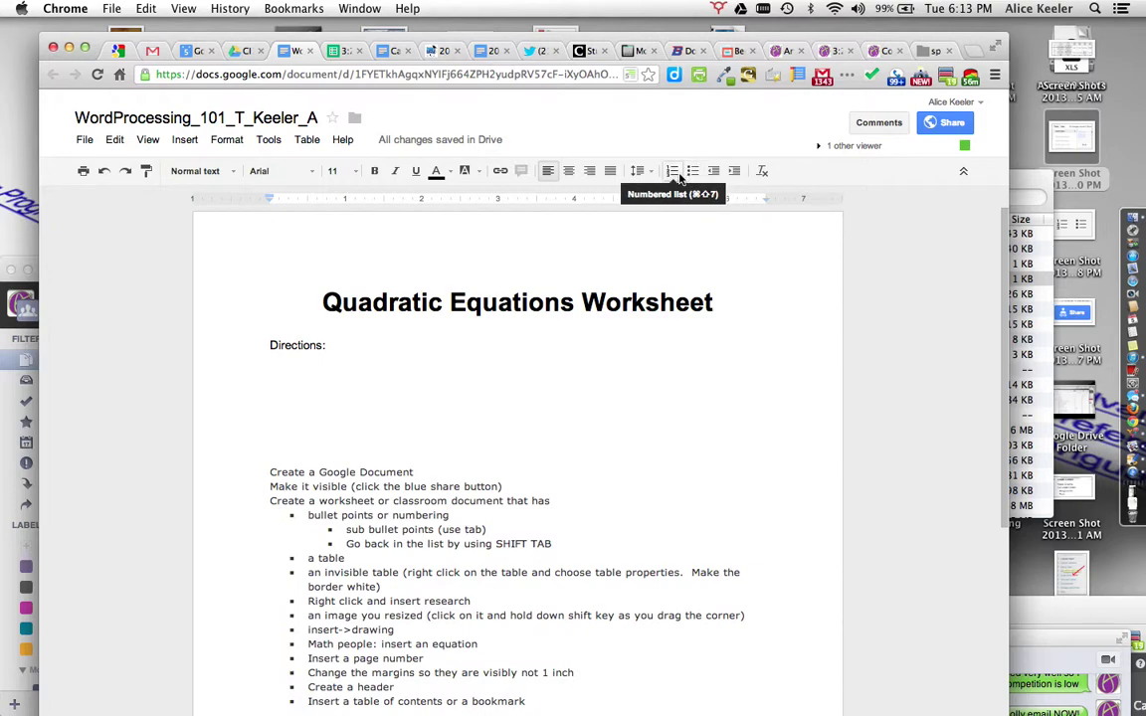
{"action": "left_click", "coordinate": [692, 171]}
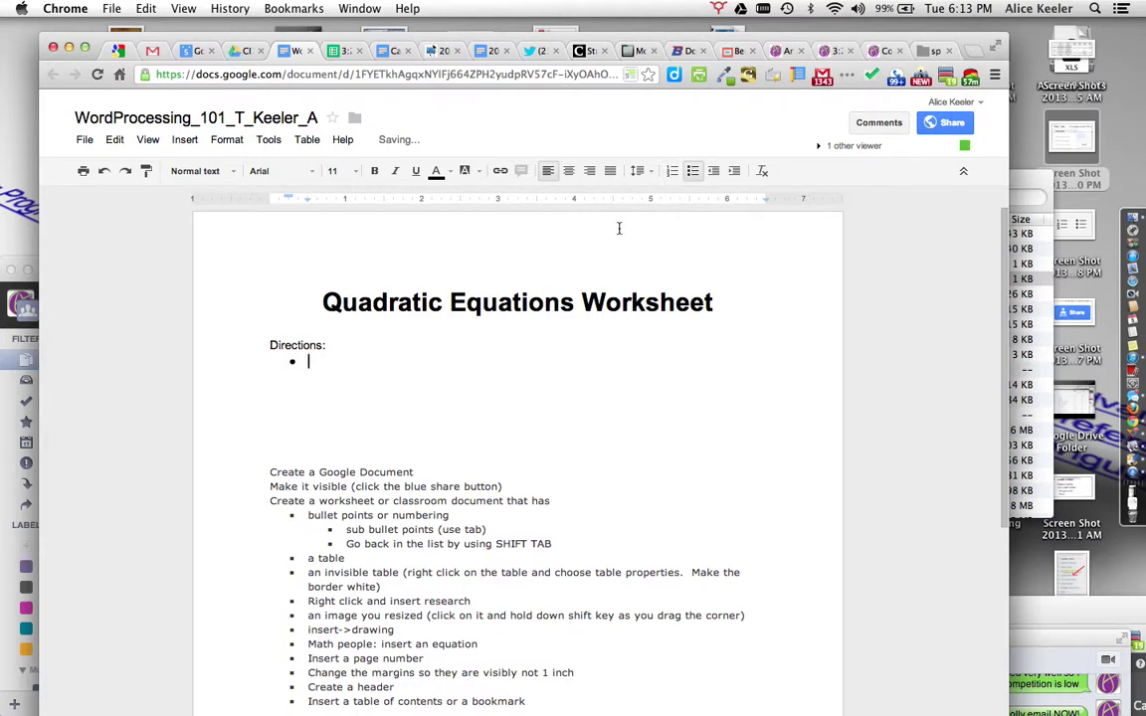
{"action": "type", "text": "Use Pencil"}
{"action": "key", "text": "Return"}
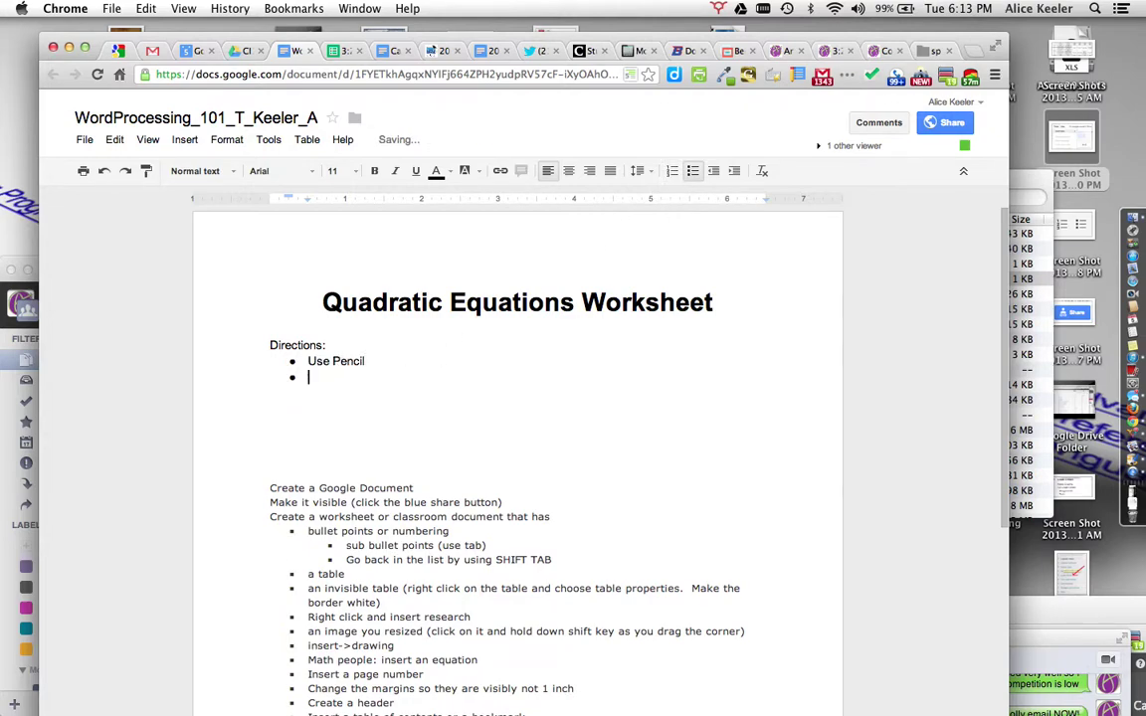
{"action": "type", "text": "No calcularo"}
{"action": "key", "text": "BackSpace"}
{"action": "key", "text": "BackSpace"}
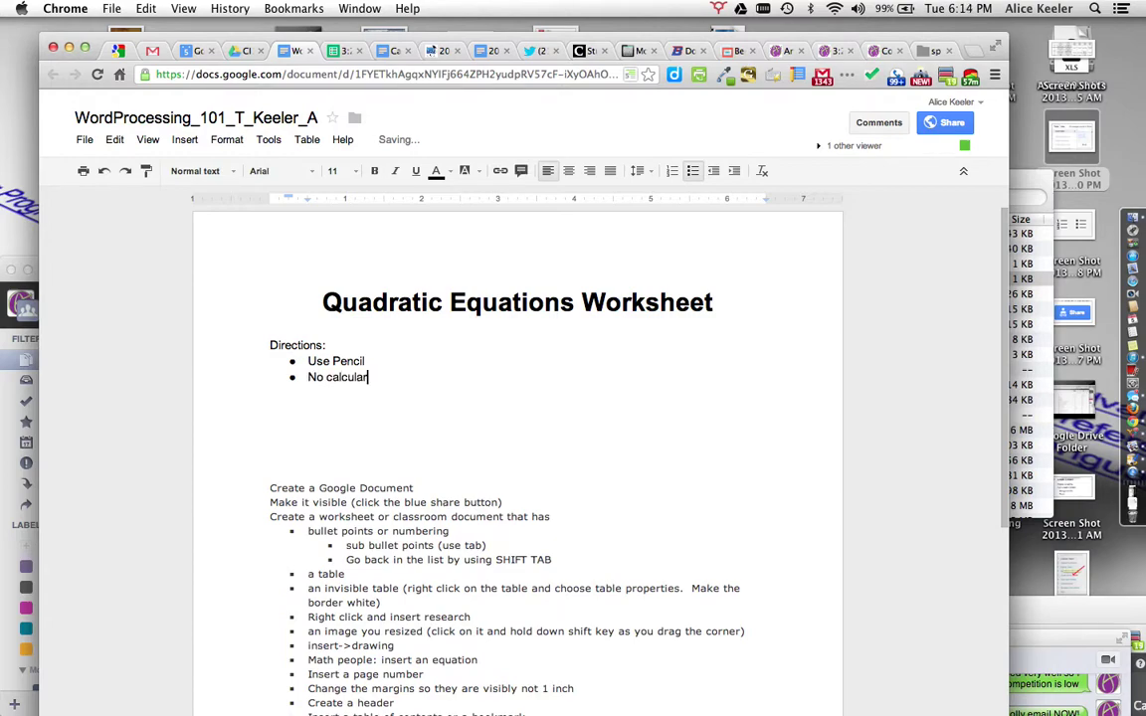
{"action": "type", "text": "tors"}
Step: Add 'Please work with a partner' with sub-bullets Only one partner, Equal work together, No copying
{"action": "key", "text": "Return"}
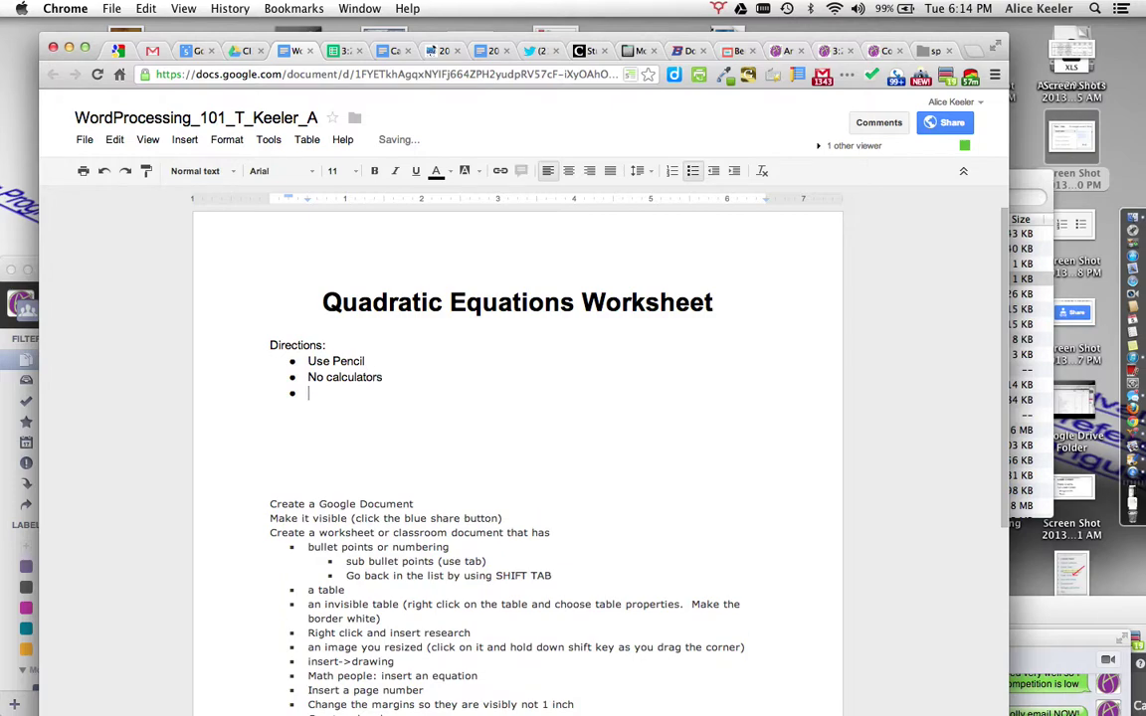
{"action": "type", "text": "Please work with a partner"}
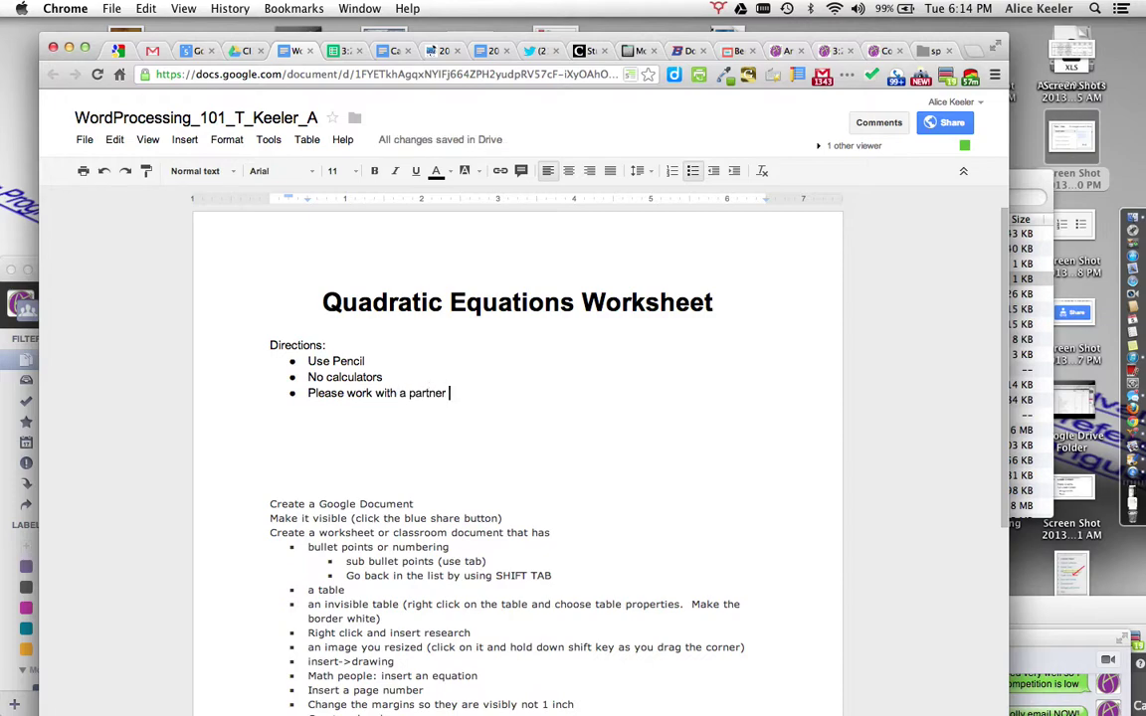
{"action": "key", "text": "Return"}
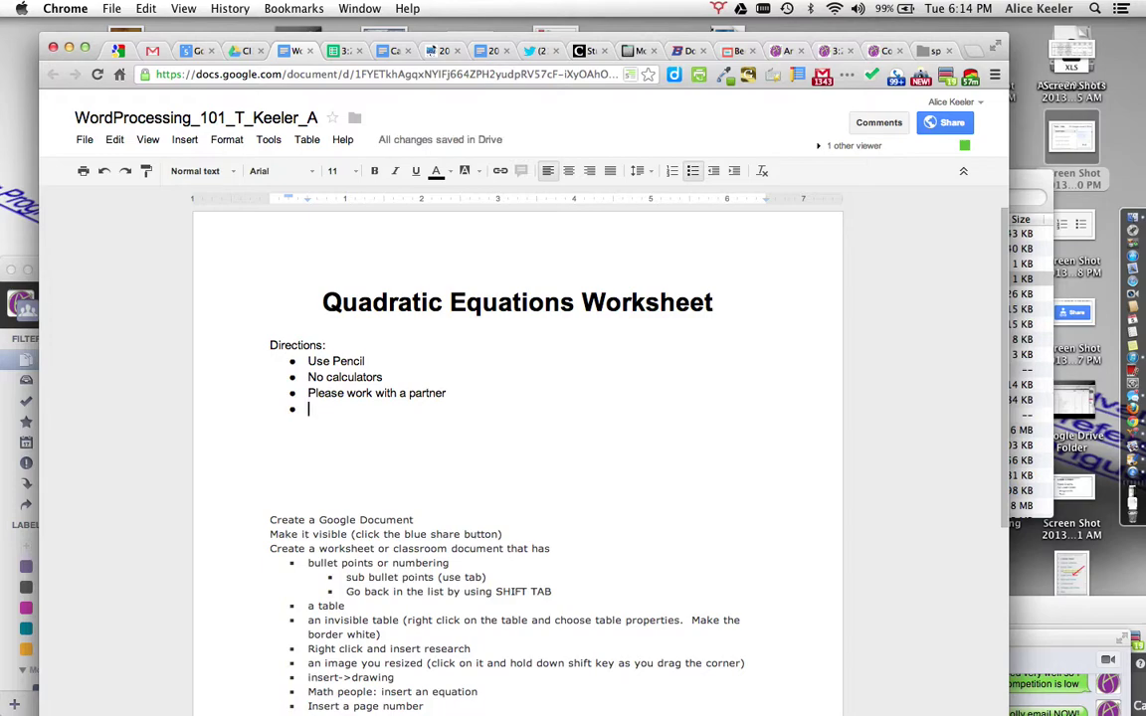
{"action": "key", "text": "Tab"}
{"action": "type", "text": "Only one partner"}
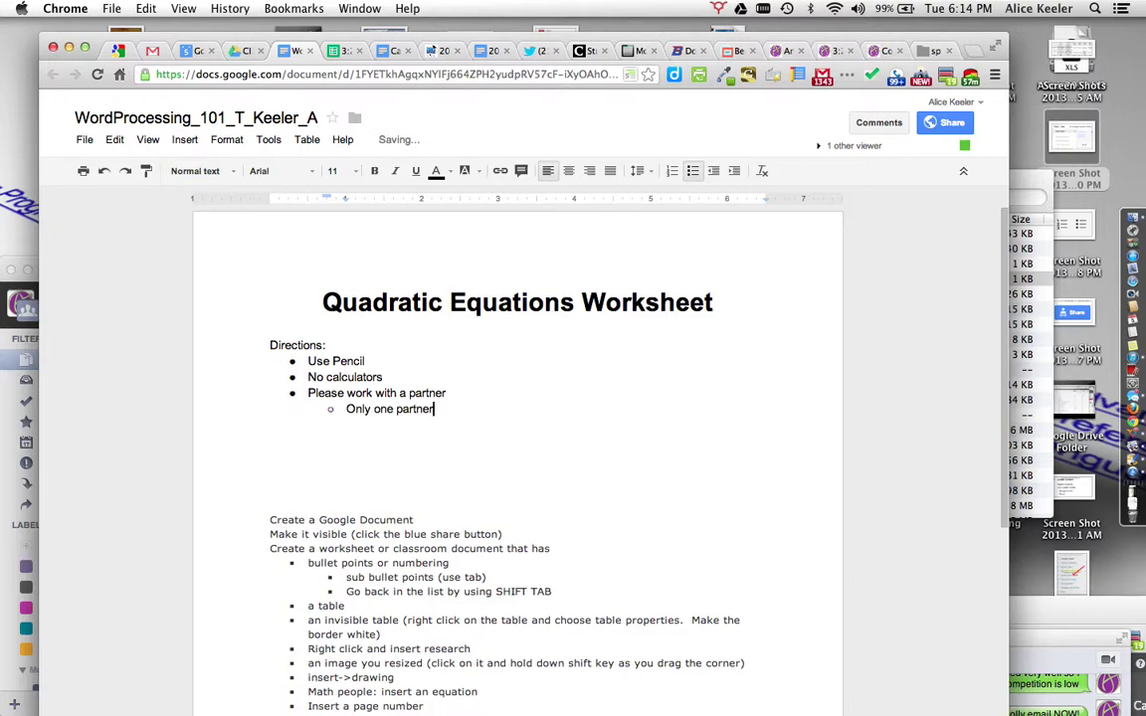
{"action": "key", "text": "Return"}
{"action": "type", "text": "Eq"}
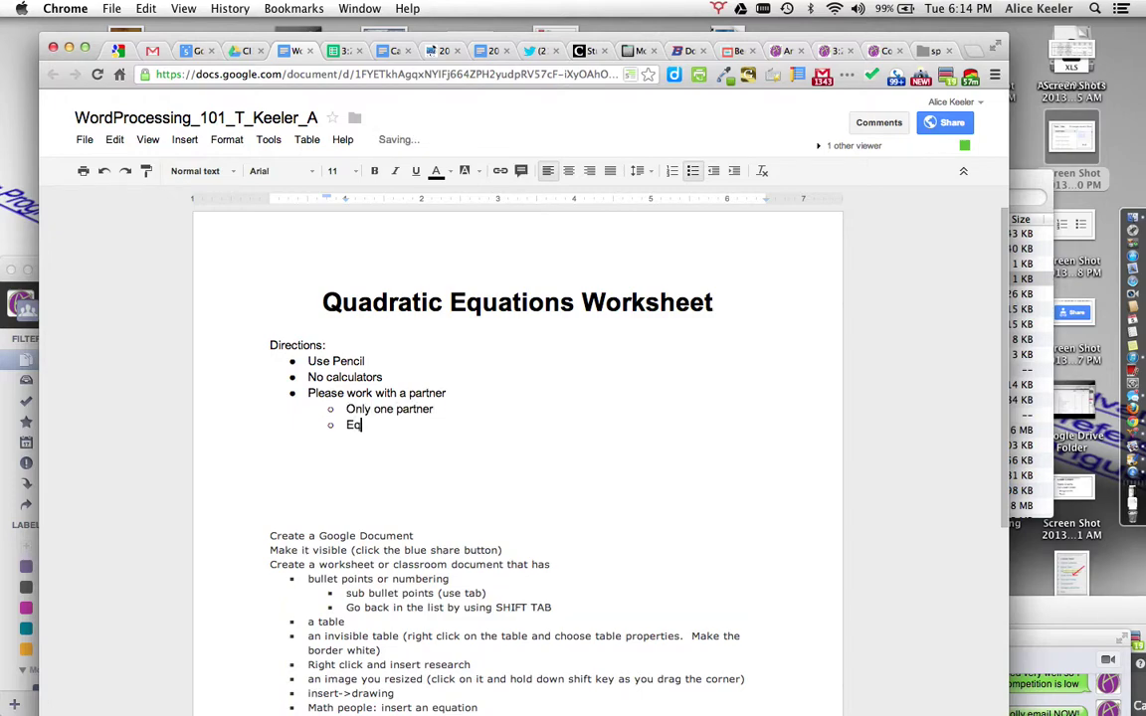
{"action": "type", "text": "ual work together"}
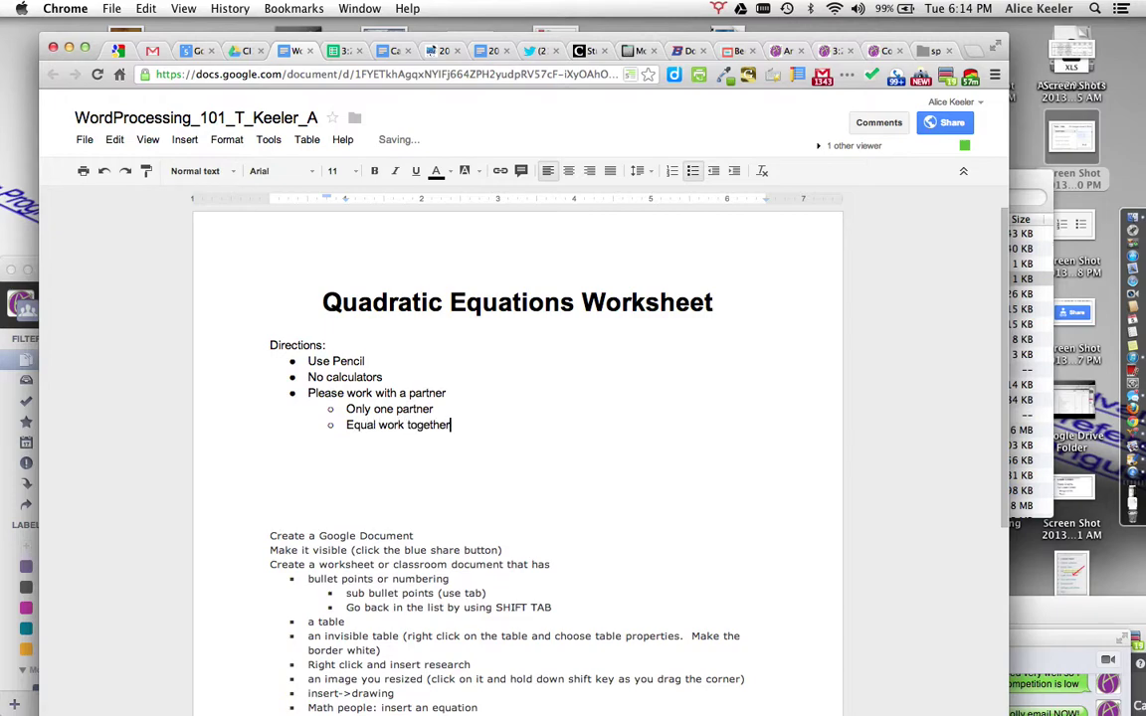
{"action": "key", "text": "Return"}
{"action": "type", "text": "No copying"}
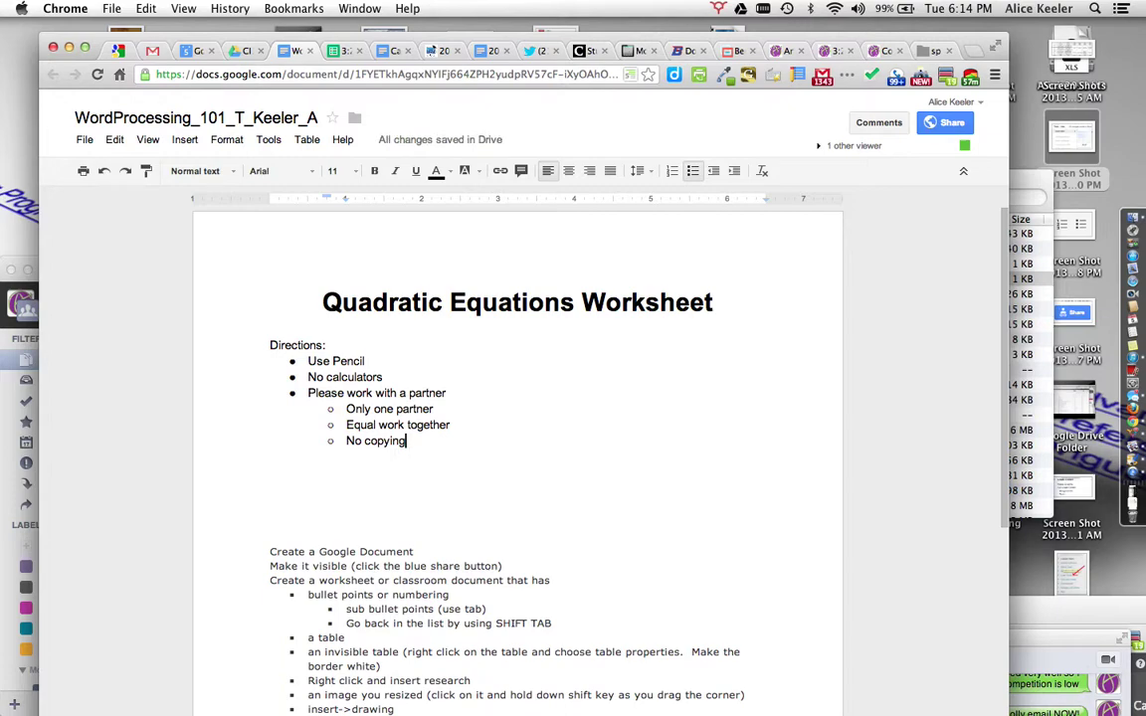
{"action": "key", "text": "Return"}
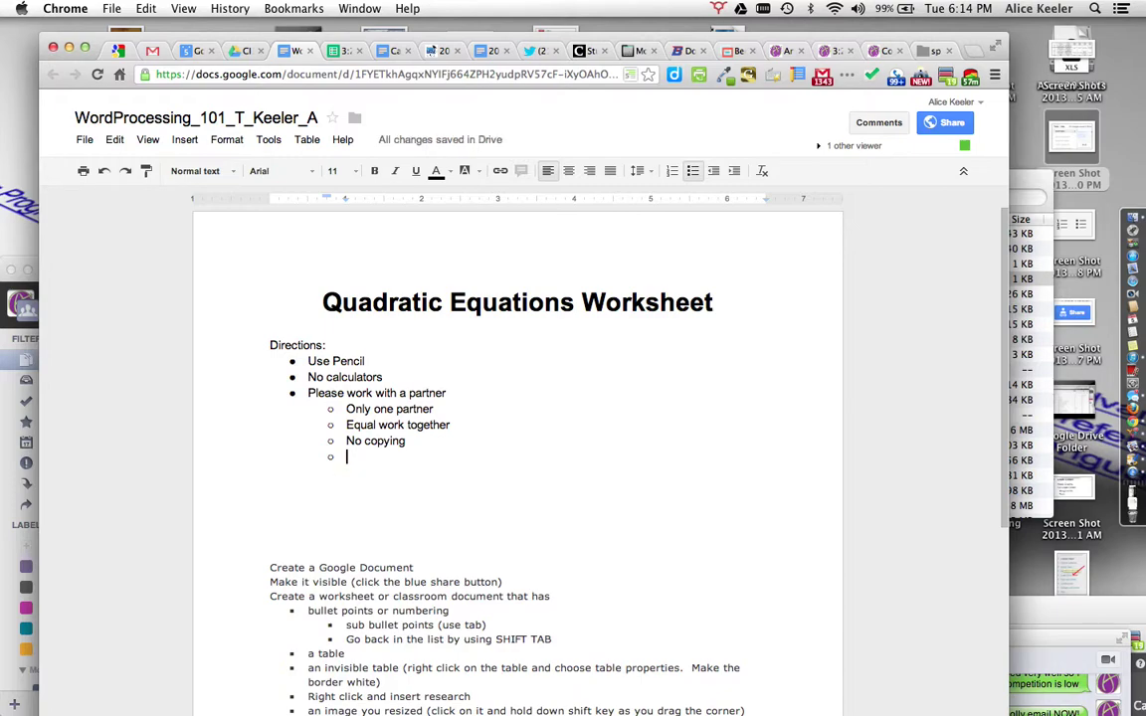
Step: Outdent back to the top level and add the bullet 'Show all work'
{"action": "key", "text": "shift+Tab"}
{"action": "type", "text": "Show all work"}
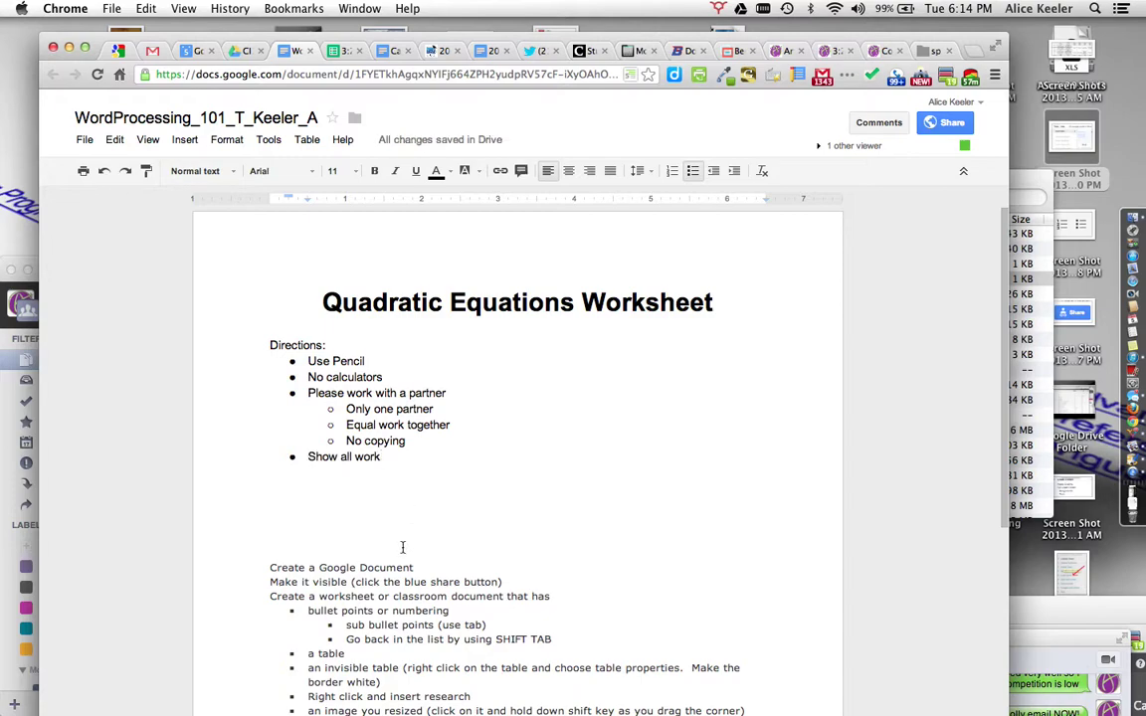
{"action": "scroll", "coordinate": [402, 545], "scroll_direction": "down", "scroll_amount": 2}
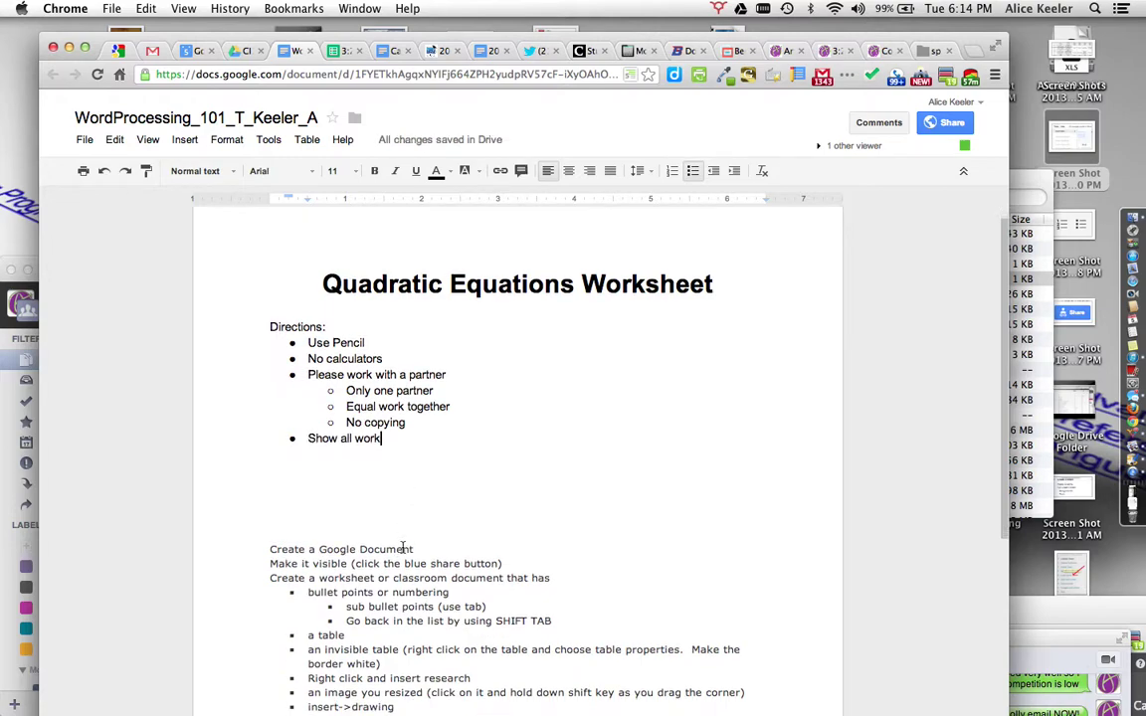
Step: Insert a 3-column, 4-row table below the Directions list
{"action": "left_click", "coordinate": [293, 476]}
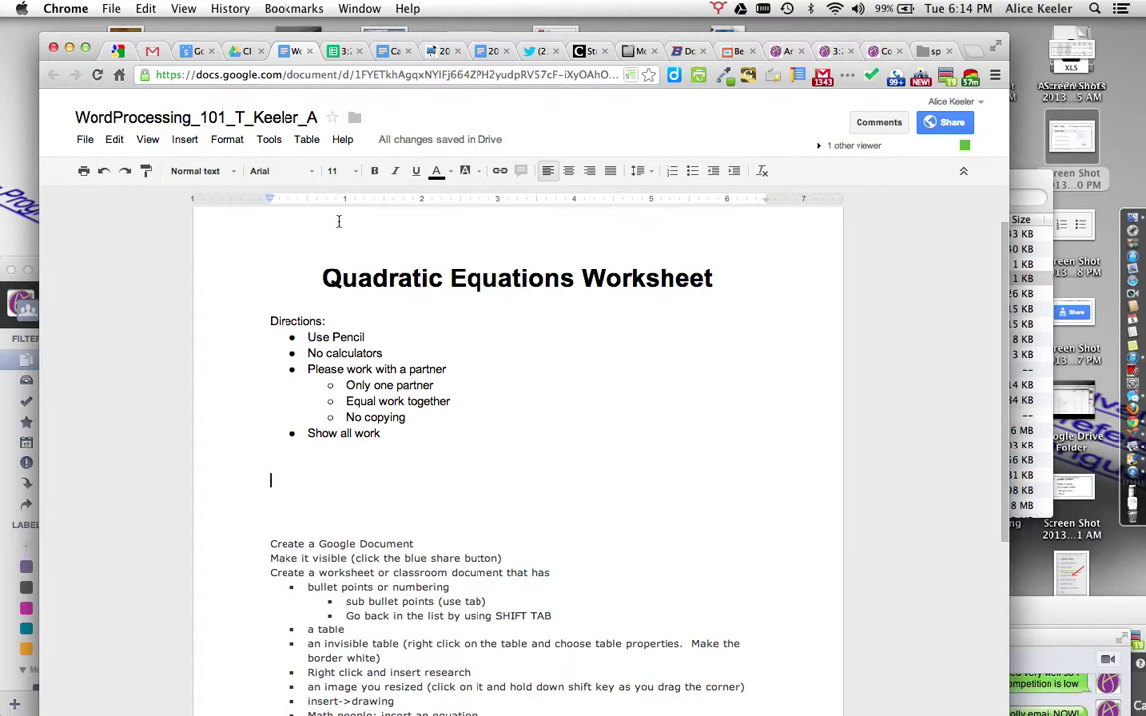
{"action": "left_click", "coordinate": [308, 141]}
{"action": "mouse_move", "coordinate": [314, 169]}
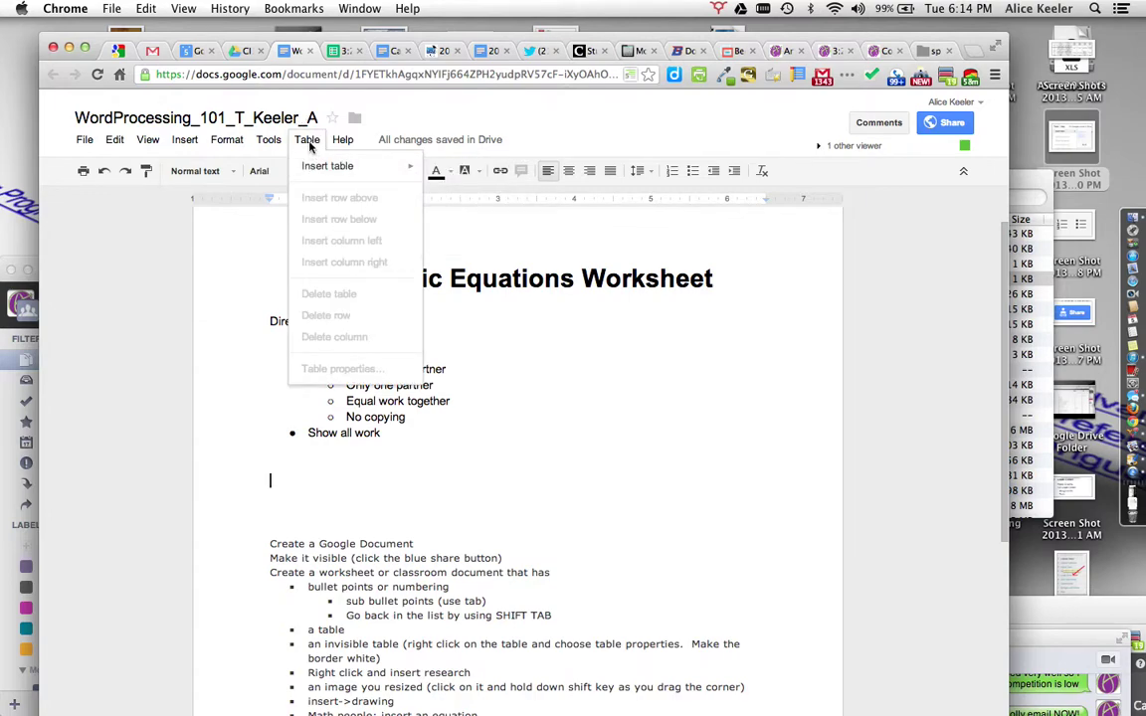
{"action": "mouse_move", "coordinate": [410, 165]}
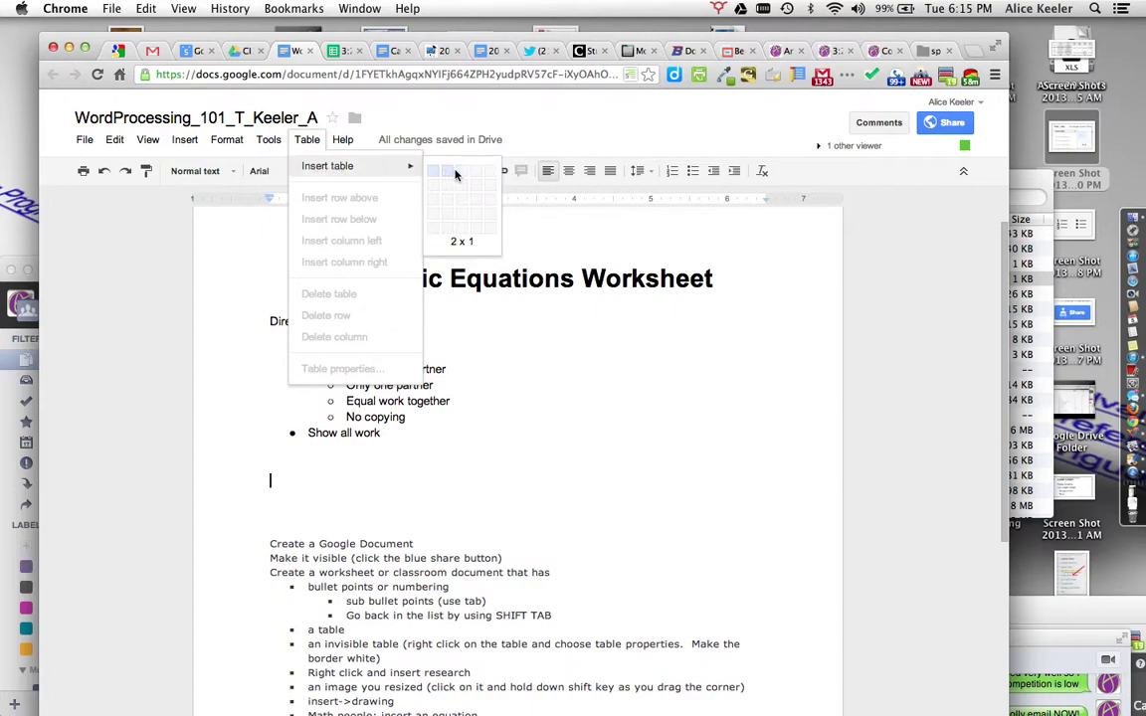
{"action": "left_click", "coordinate": [461, 214]}
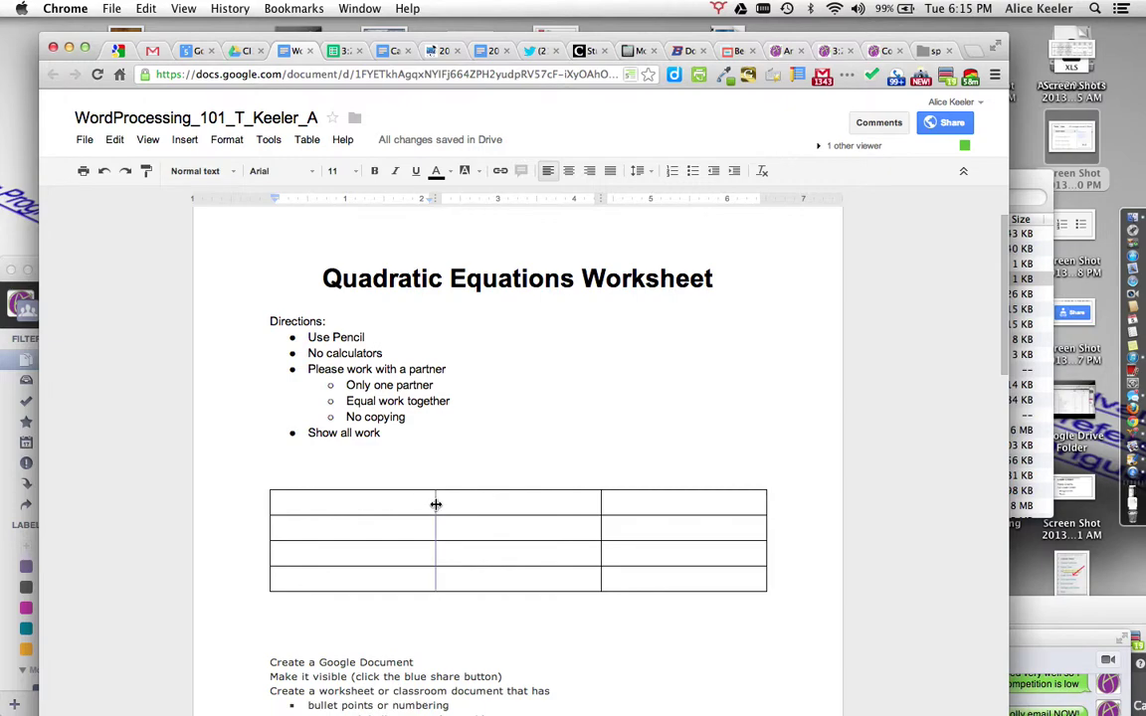
Step: Narrow the table's first column and number its rows 1 to 4
{"action": "left_click_drag", "start_coordinate": [437, 508], "coordinate": [307, 499]}
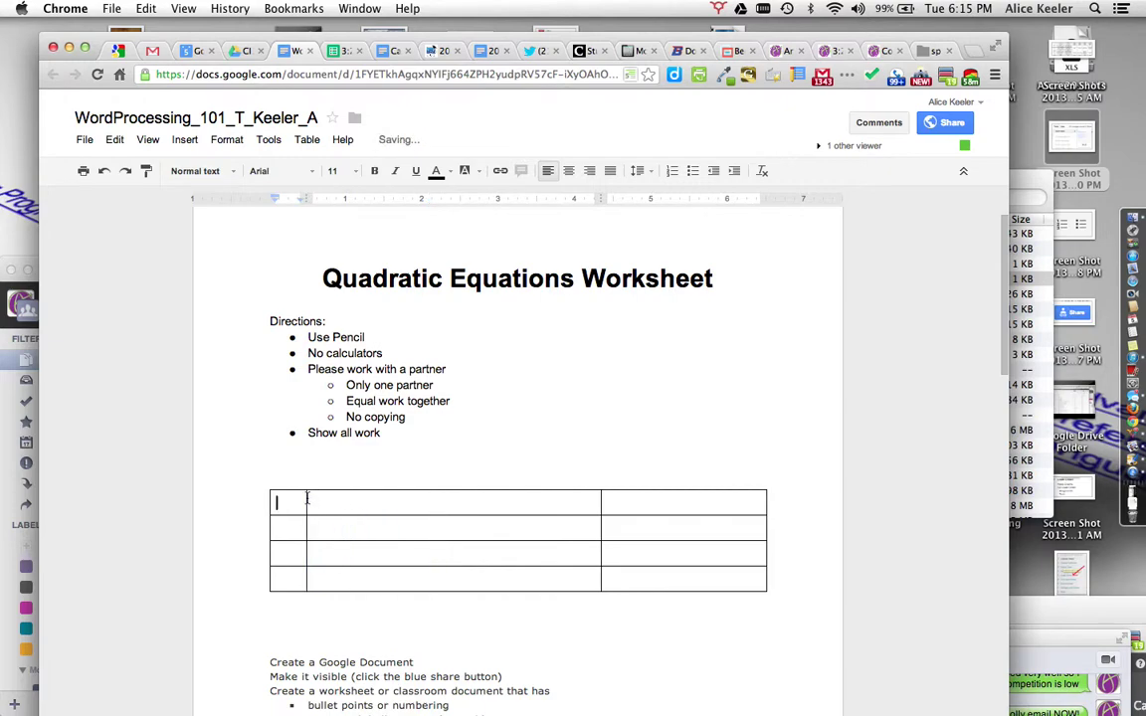
{"action": "type", "text": "1"}
{"action": "key", "text": "Down"}
{"action": "type", "text": "2"}
{"action": "left_click", "coordinate": [294, 550]}
{"action": "type", "text": "3"}
{"action": "left_click", "coordinate": [295, 576]}
{"action": "type", "text": "4"}
Step: Widen the middle column and type the headers 'Questions' and 'Answer' in row 1
{"action": "left_click_drag", "start_coordinate": [600, 502], "coordinate": [637, 507]}
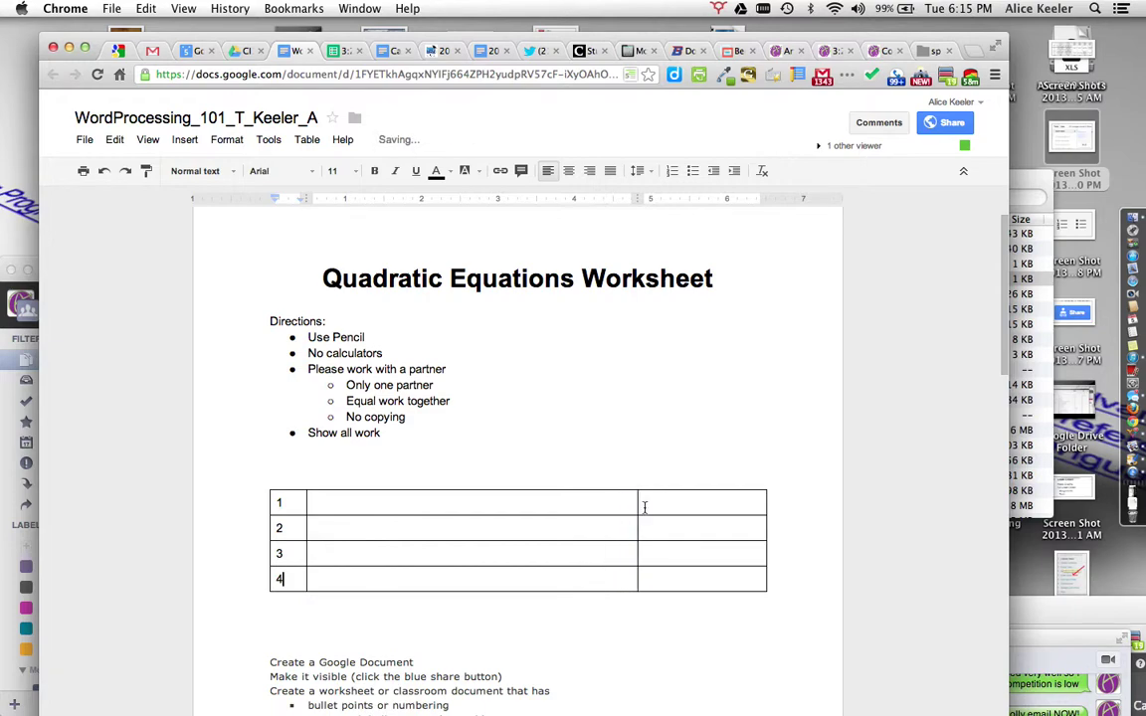
{"action": "left_click", "coordinate": [657, 505]}
{"action": "type", "text": "Answer"}
{"action": "left_click", "coordinate": [573, 501]}
{"action": "type", "text": "Questions"}
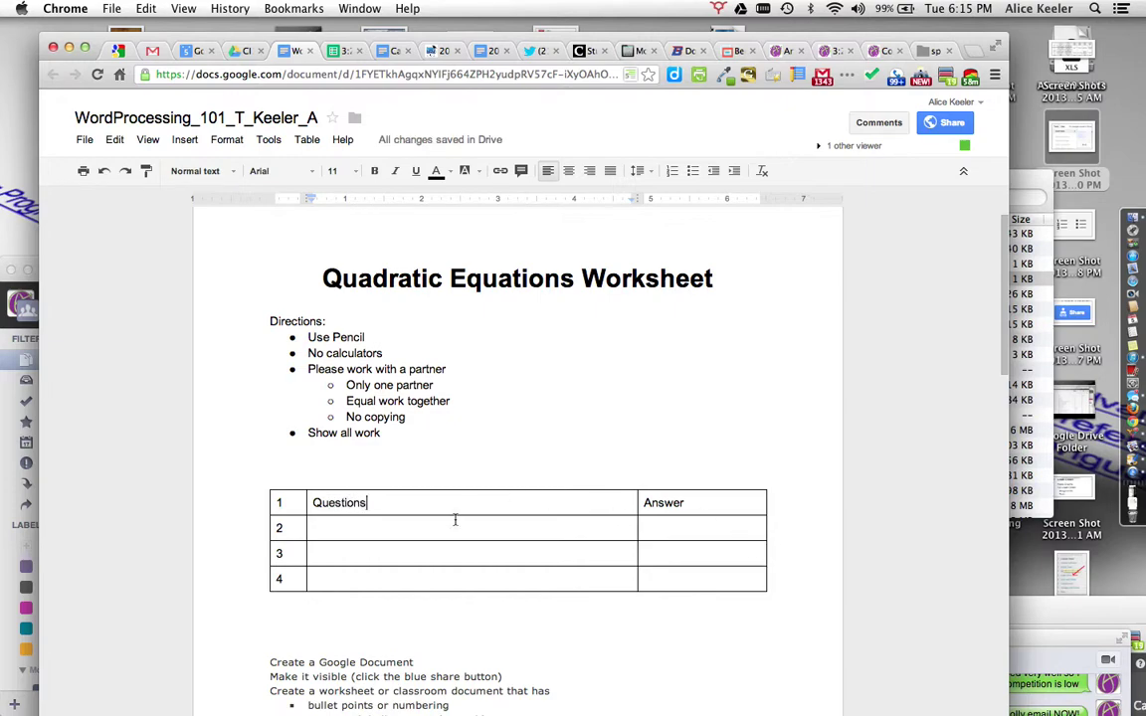
{"action": "left_click", "coordinate": [381, 531]}
Step: Insert an equation in row 2's Questions cell and clear the \frac fraction template
{"action": "left_click", "coordinate": [198, 145]}
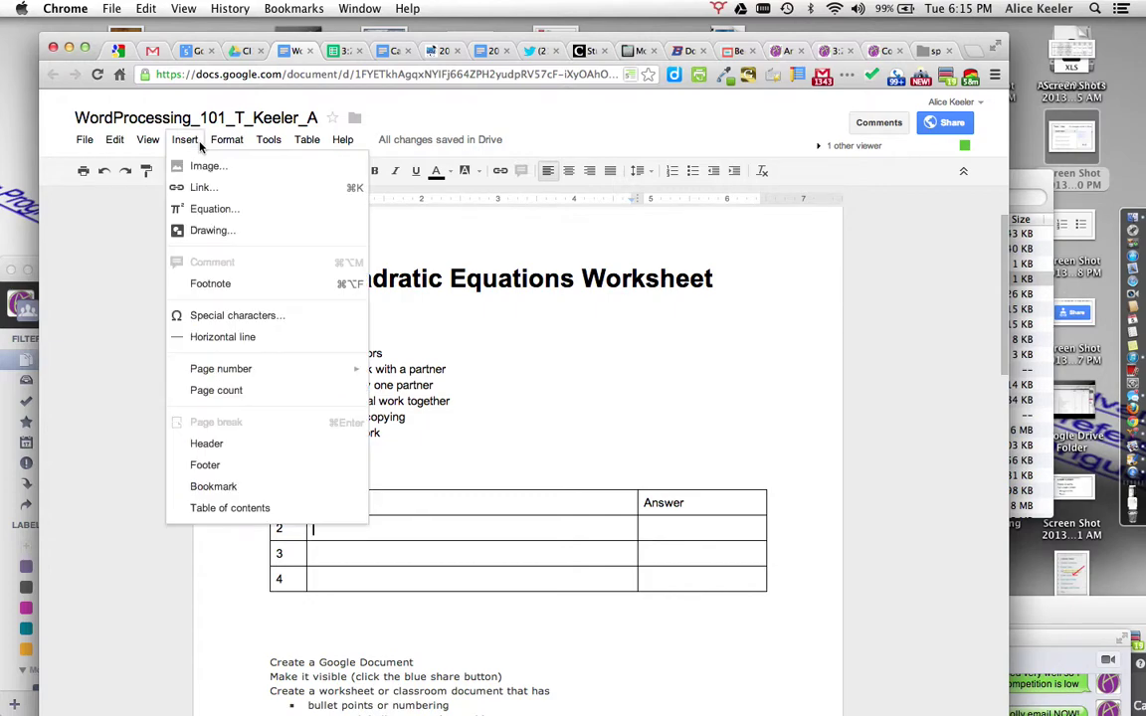
{"action": "left_click", "coordinate": [213, 210]}
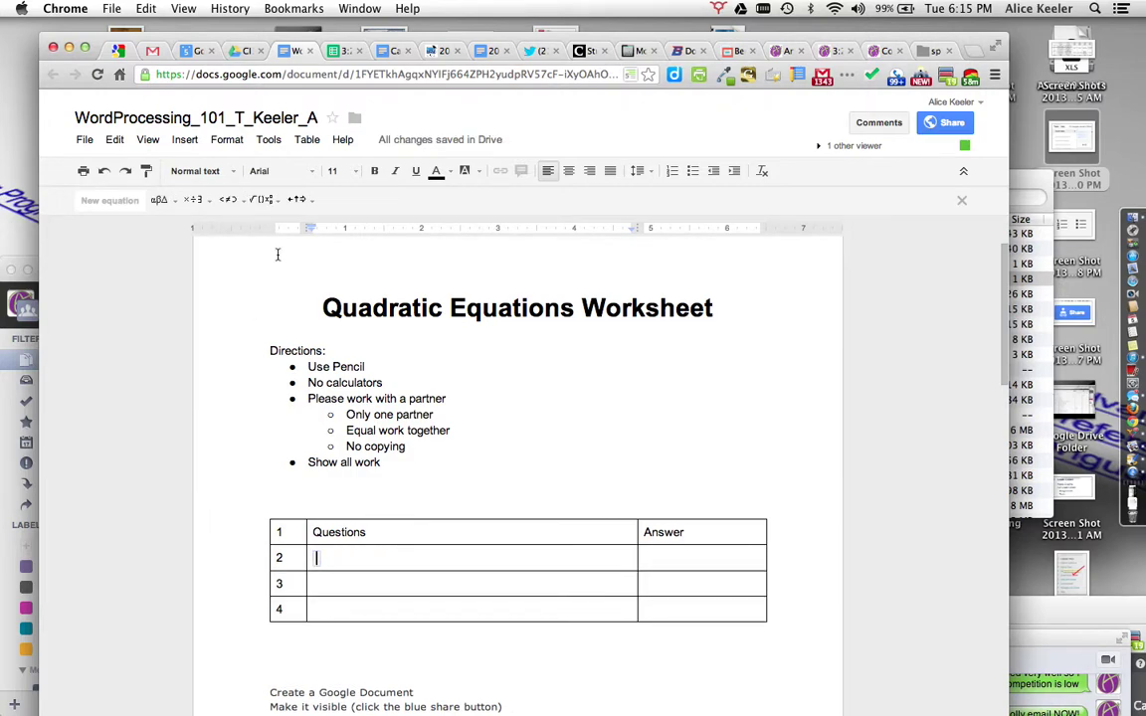
{"action": "type", "text": "rac"}
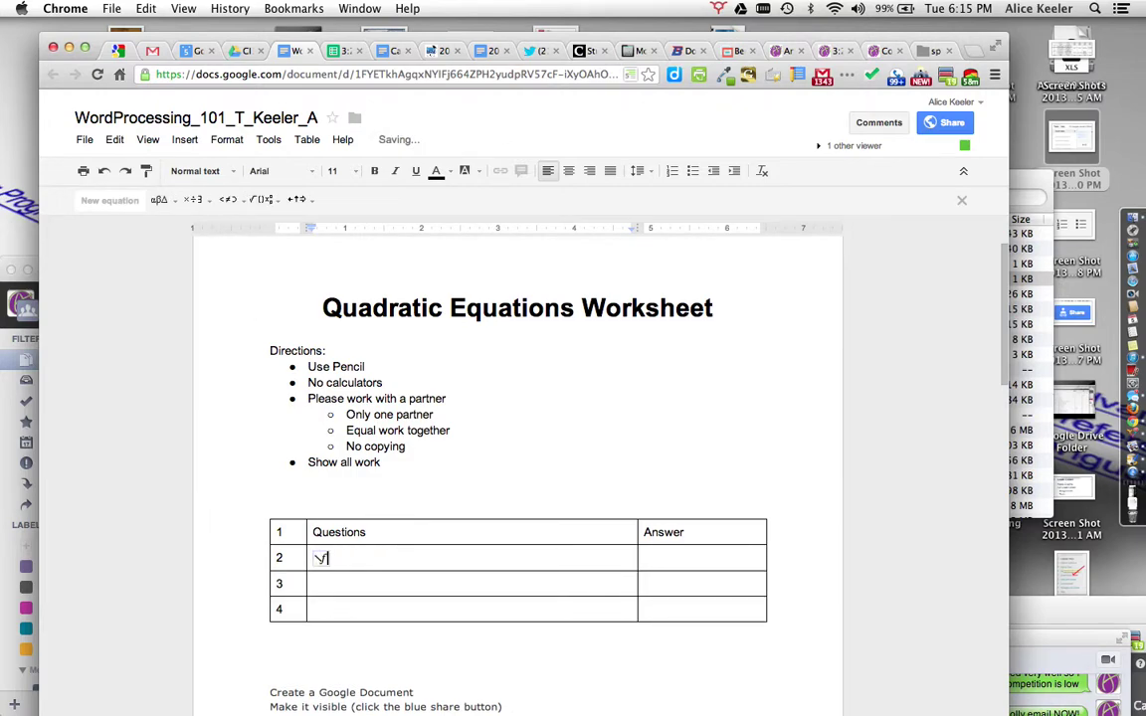
{"action": "key", "text": "space"}
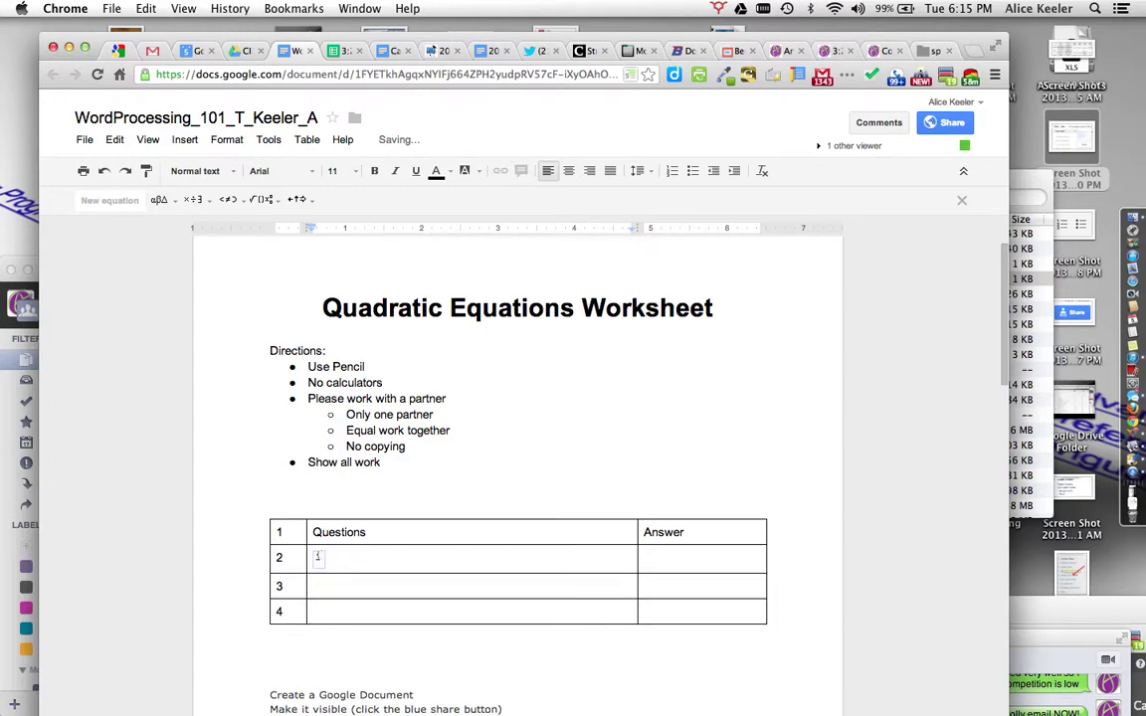
{"action": "key", "text": "BackSpace"}
Step: Enter digits into row 2's equation so it shows a small raised 22
{"action": "left_click", "coordinate": [645, 558]}
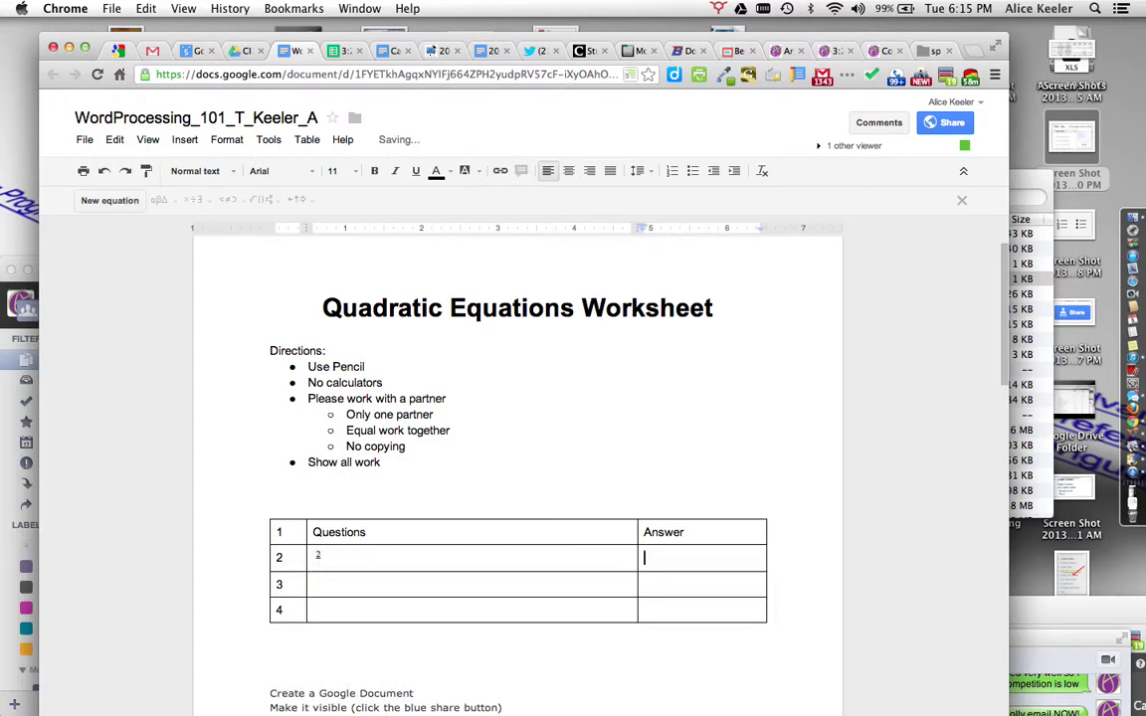
{"action": "left_click", "coordinate": [319, 558]}
{"action": "left_click", "coordinate": [319, 558]}
{"action": "left_click", "coordinate": [318, 563]}
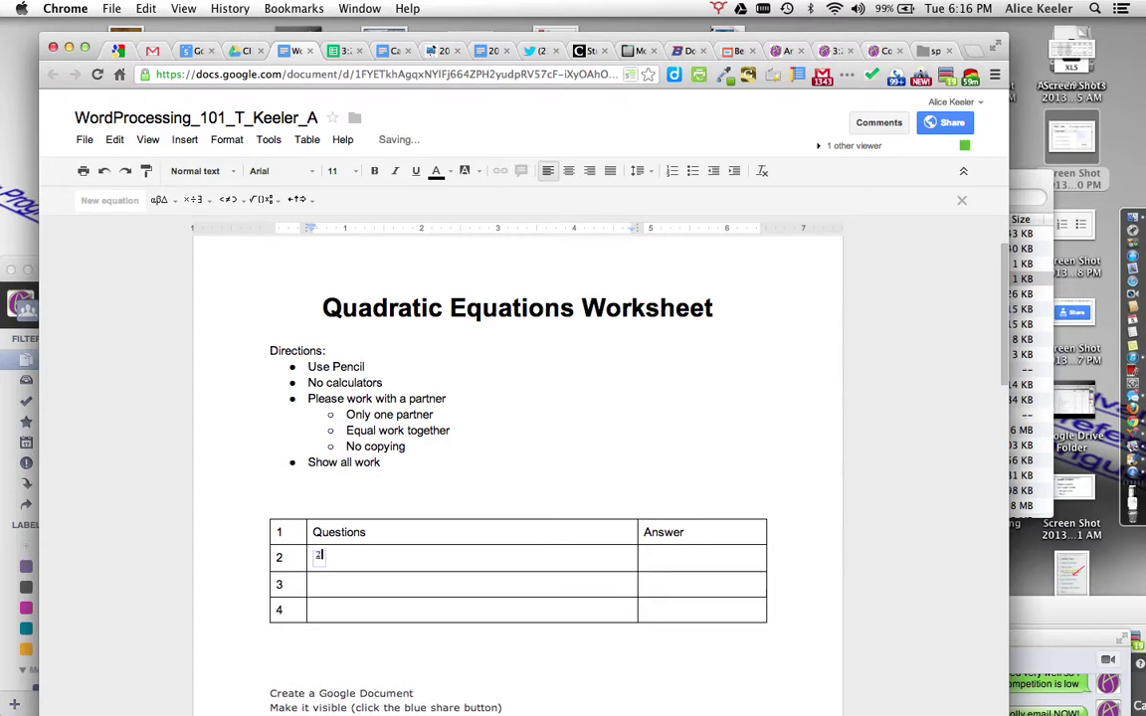
{"action": "left_click", "coordinate": [315, 585]}
{"action": "left_click", "coordinate": [320, 555]}
{"action": "left_click", "coordinate": [319, 555]}
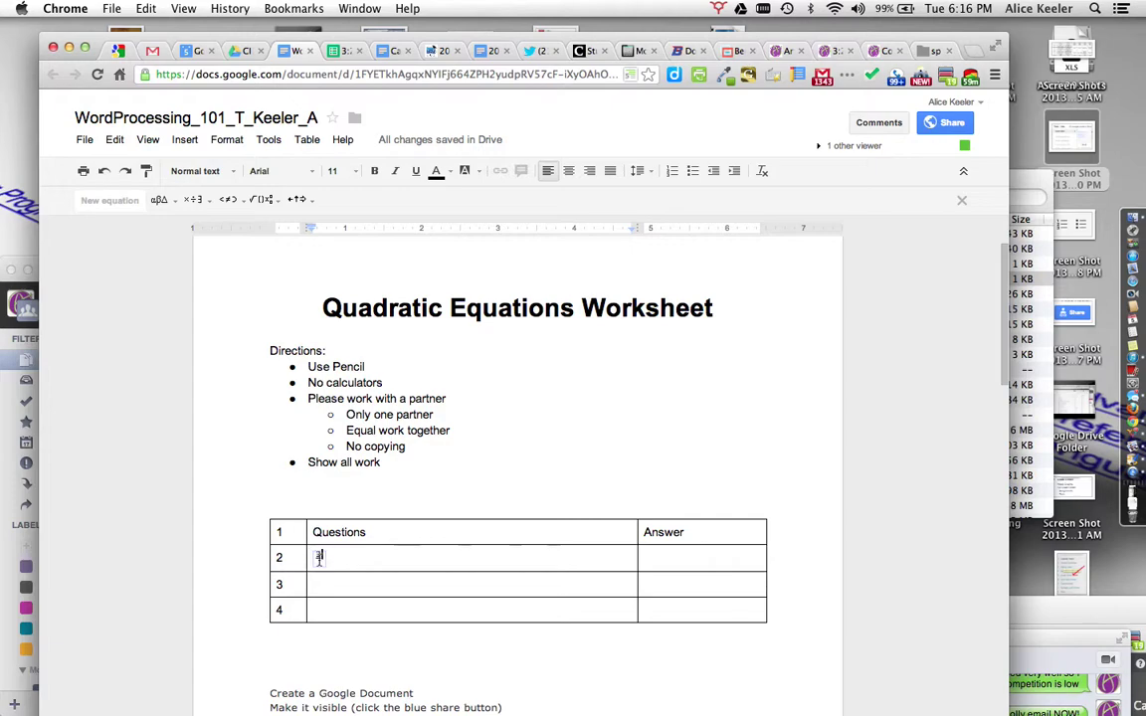
{"action": "type", "text": "2"}
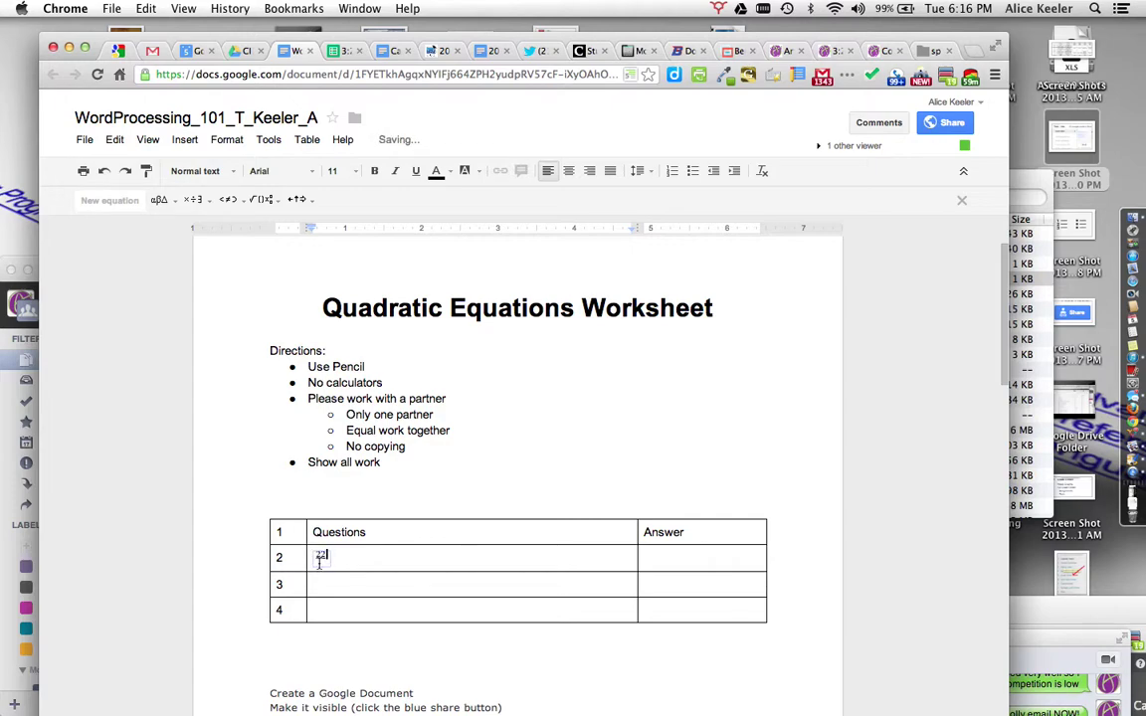
{"action": "left_click", "coordinate": [319, 560]}
{"action": "left_click", "coordinate": [346, 566]}
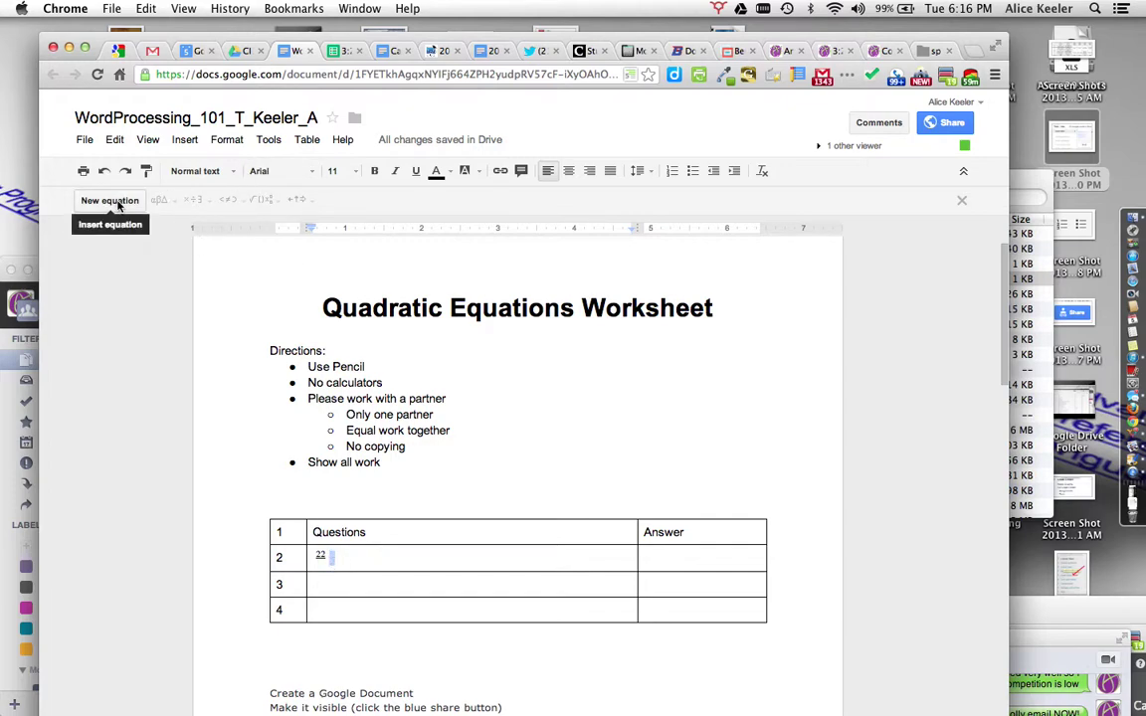
{"action": "left_click", "coordinate": [171, 137]}
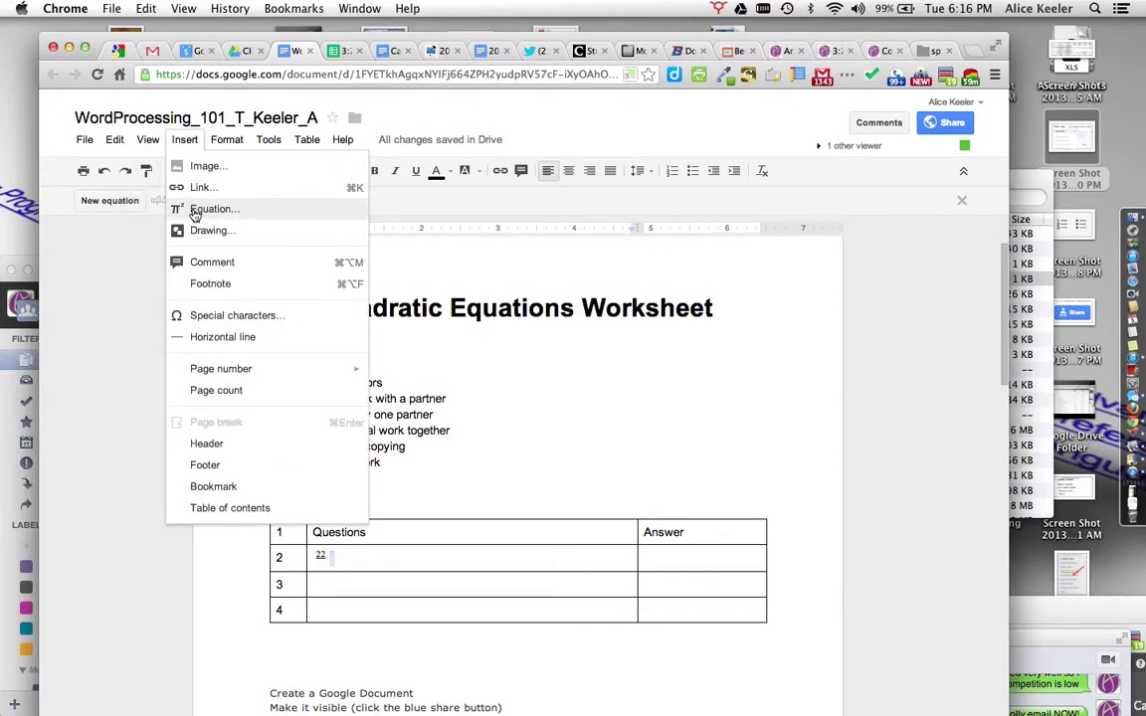
{"action": "left_click", "coordinate": [462, 397]}
Step: Insert a 2 x 5 table on a new line below the worksheet table
{"action": "scroll", "coordinate": [492, 660], "scroll_direction": "down", "scroll_amount": 3}
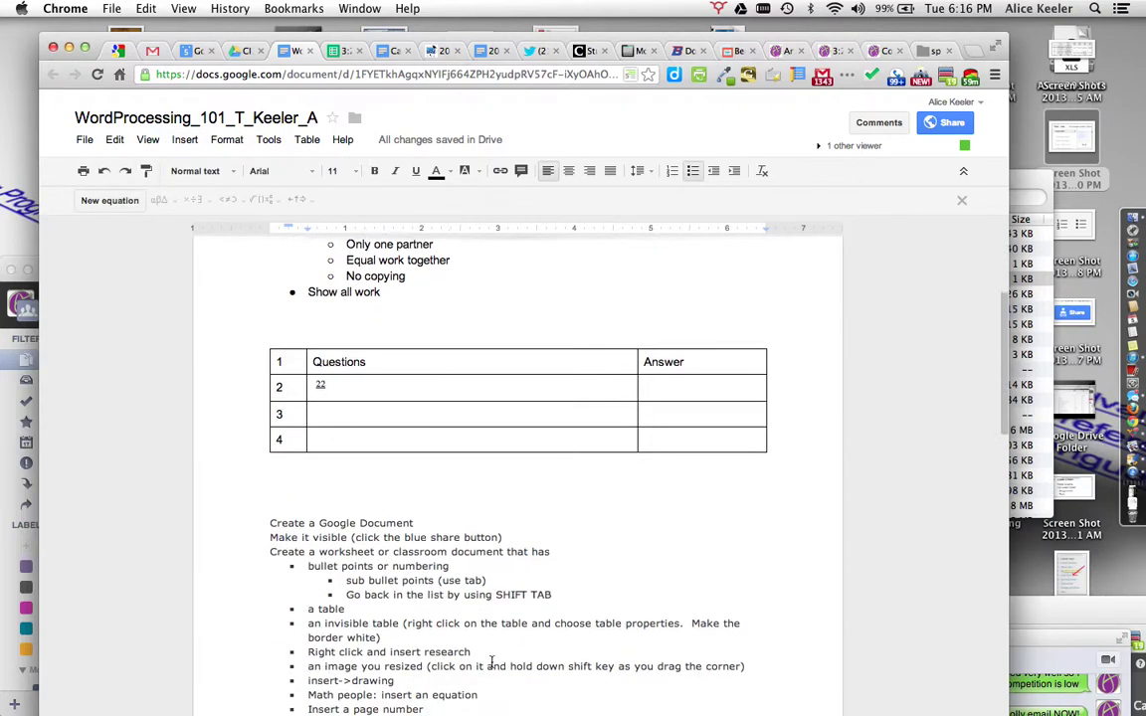
{"action": "left_click", "coordinate": [315, 484]}
{"action": "key", "text": "Return"}
{"action": "key", "text": "Return"}
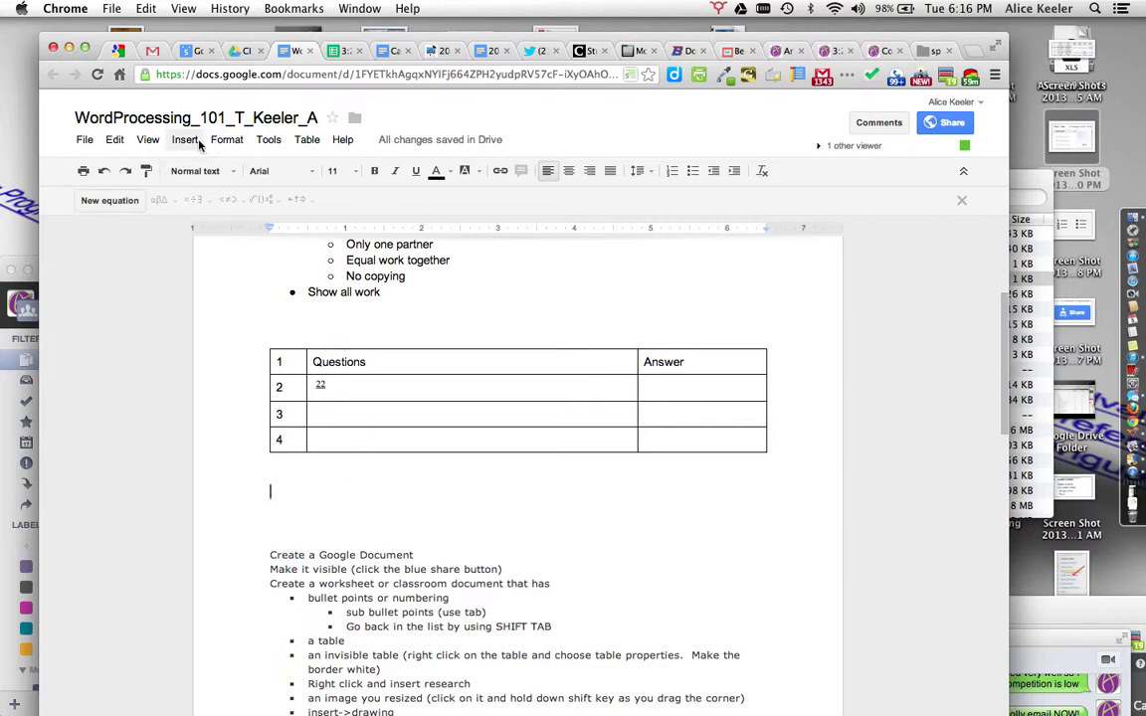
{"action": "left_click", "coordinate": [310, 141]}
{"action": "mouse_move", "coordinate": [388, 167]}
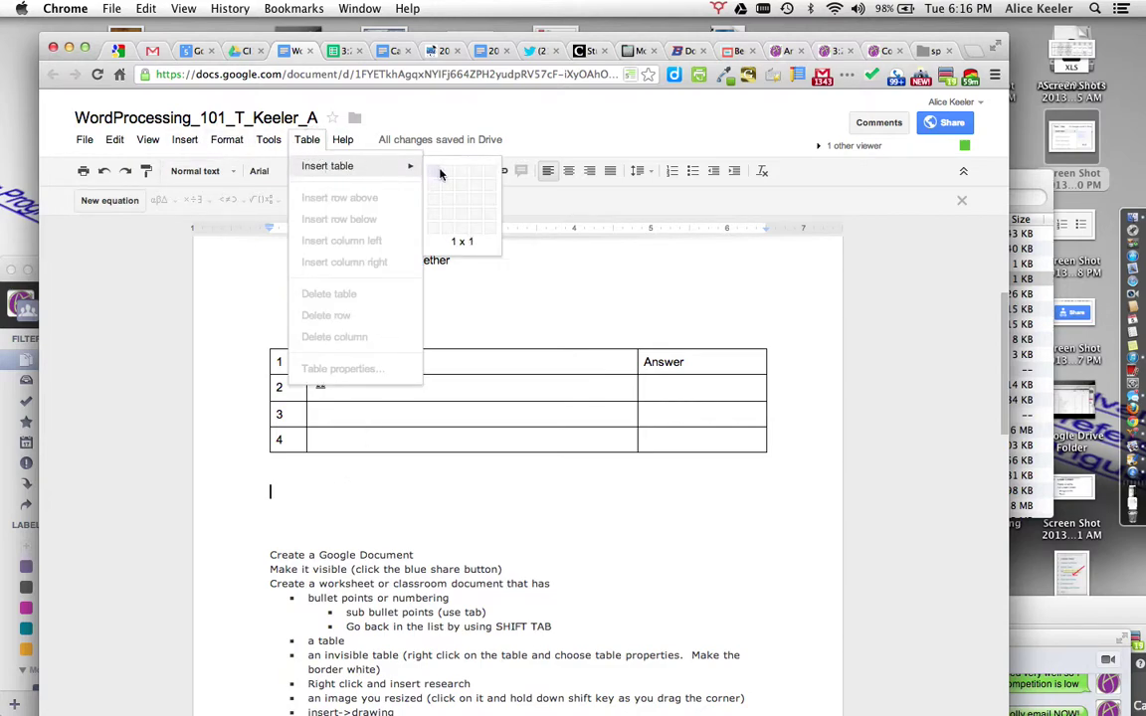
{"action": "left_click", "coordinate": [448, 228]}
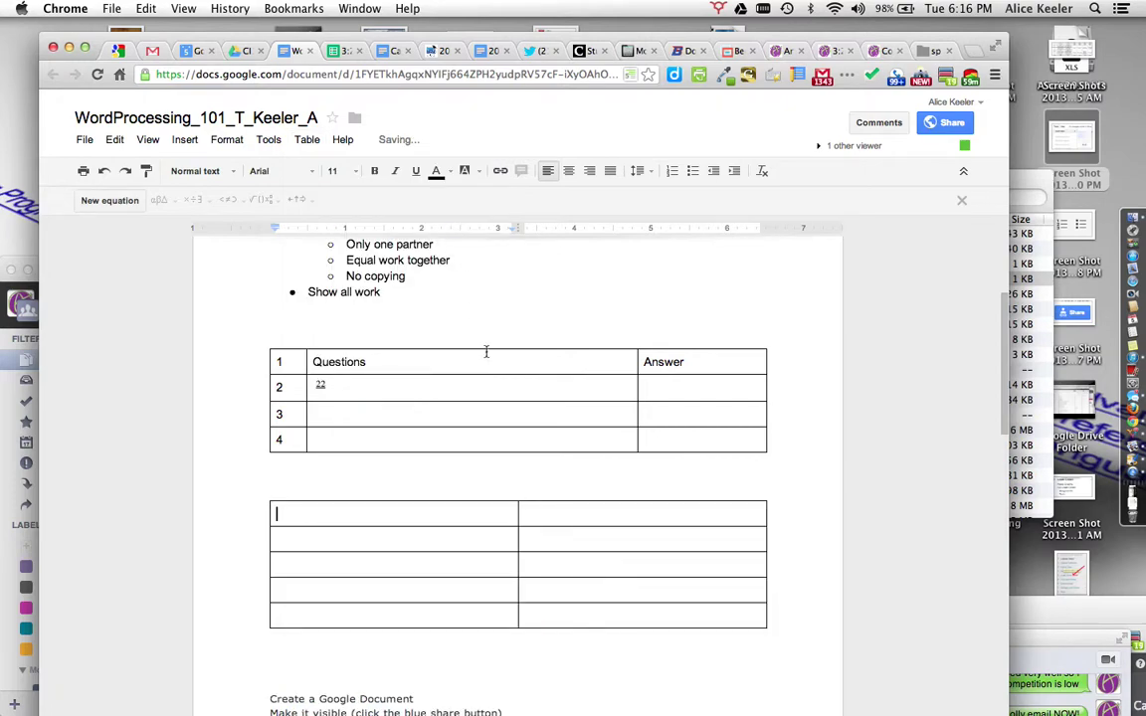
Step: Fill the top two rows with 'Here is stuf', 'Here is other stuff', 'Yup' and 'Yupp upu yup'
{"action": "left_click", "coordinate": [481, 515]}
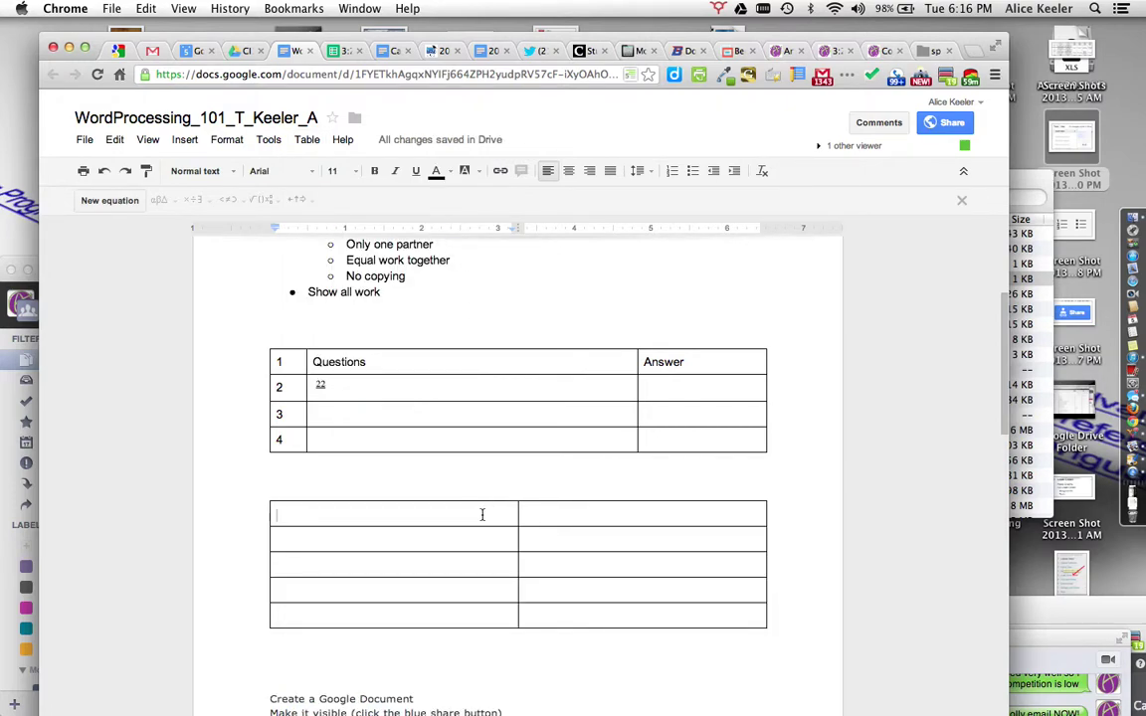
{"action": "type", "text": "Here is stuff"}
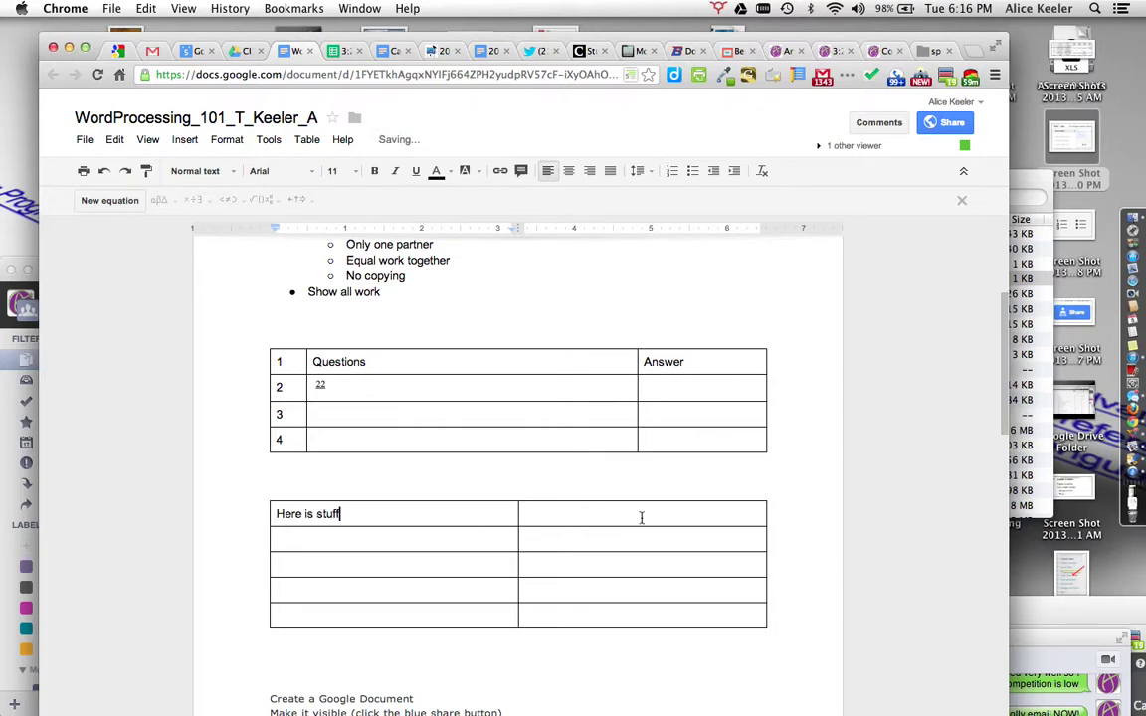
{"action": "left_click", "coordinate": [642, 518]}
{"action": "type", "text": "Here is other stu"}
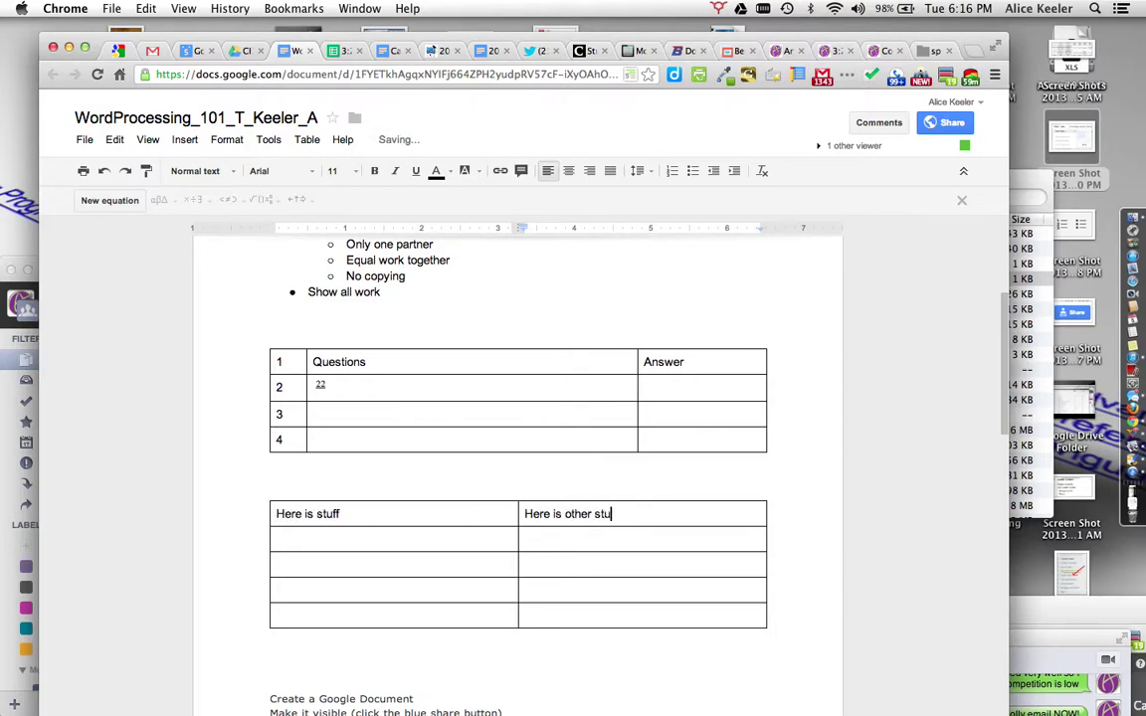
{"action": "type", "text": "ff"}
{"action": "left_click", "coordinate": [476, 535]}
{"action": "type", "text": "Yu"}
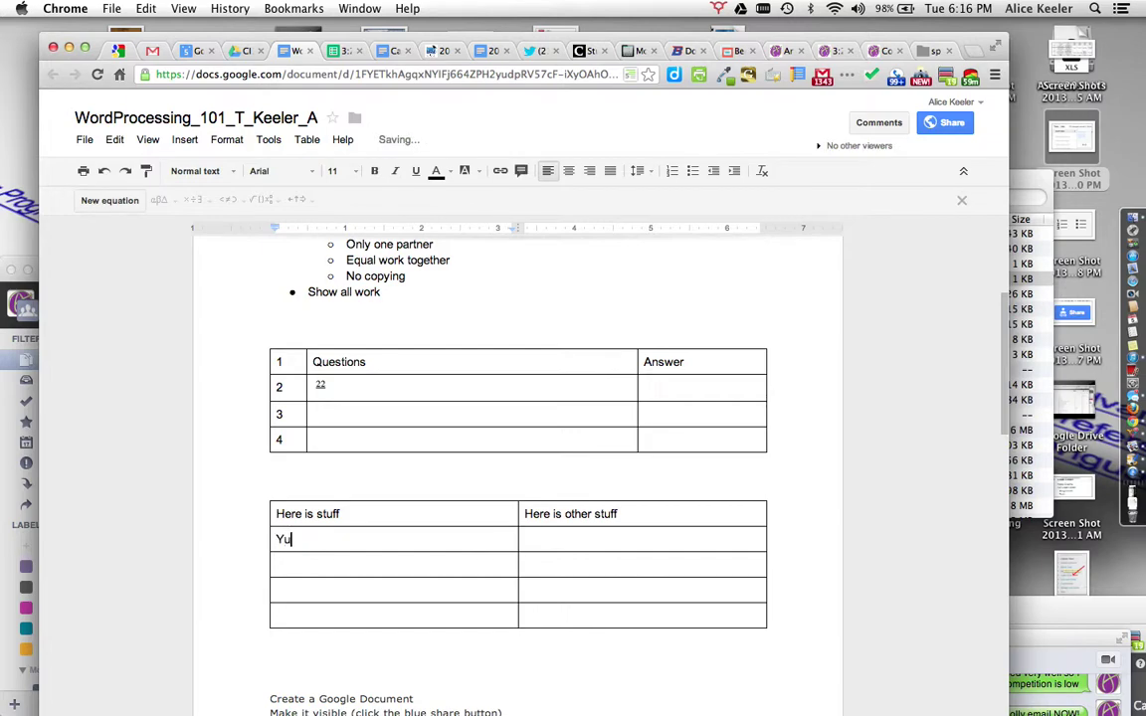
{"action": "type", "text": "p"}
{"action": "left_click", "coordinate": [591, 544]}
{"action": "type", "text": "Yupp upu yup"}
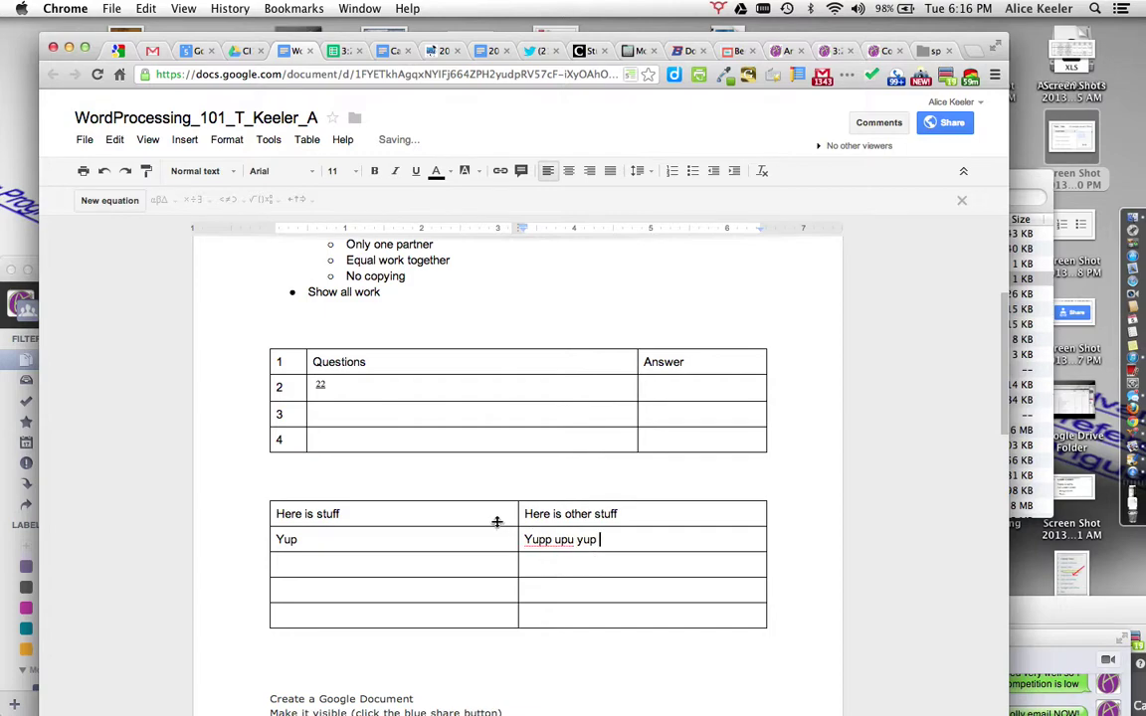
Step: Set the second table's border colour to white so it looks borderless
{"action": "left_click_drag", "start_coordinate": [495, 510], "coordinate": [572, 588]}
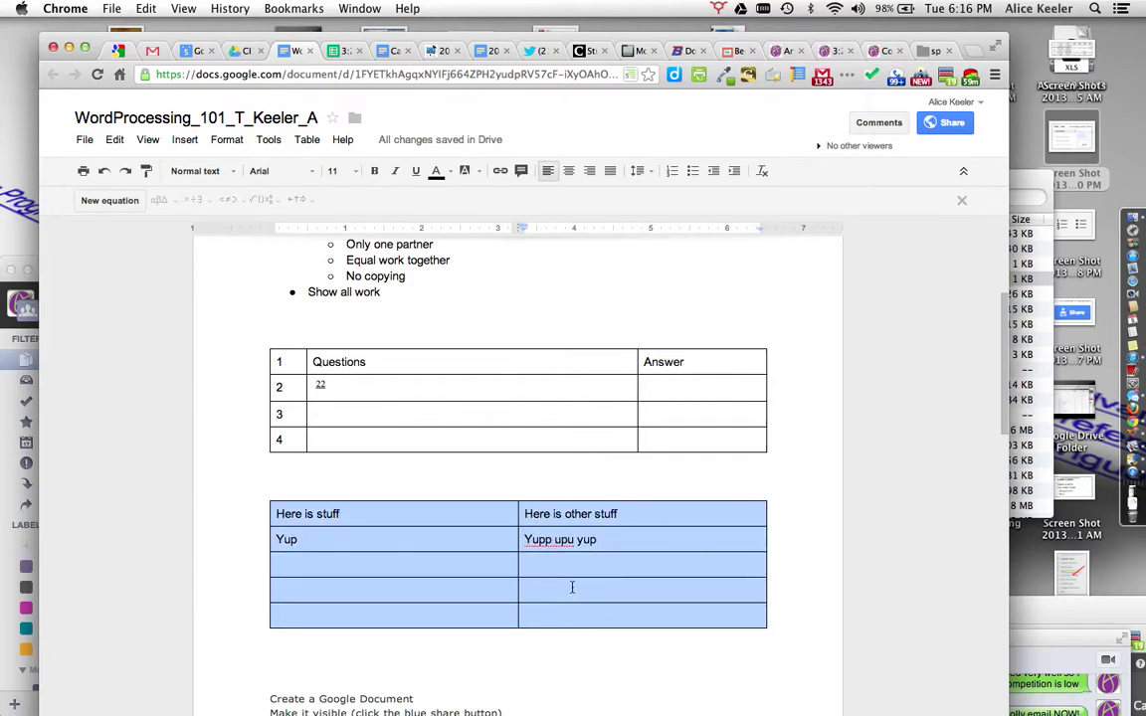
{"action": "right_click", "coordinate": [503, 517]}
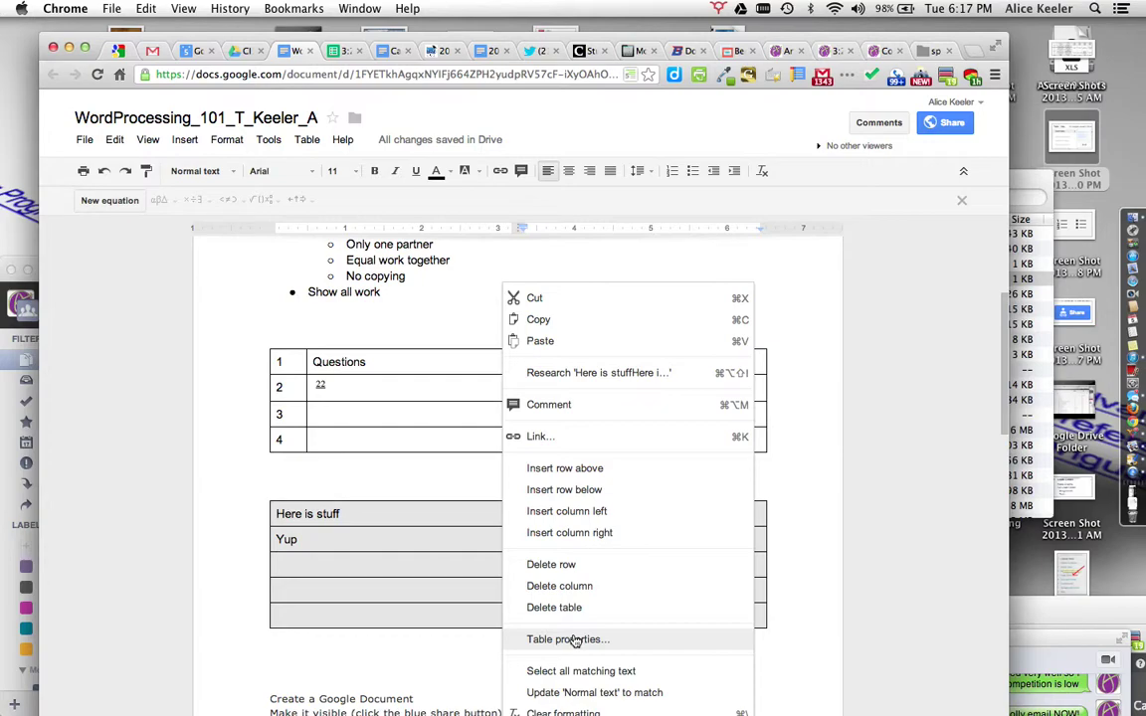
{"action": "left_click", "coordinate": [575, 641]}
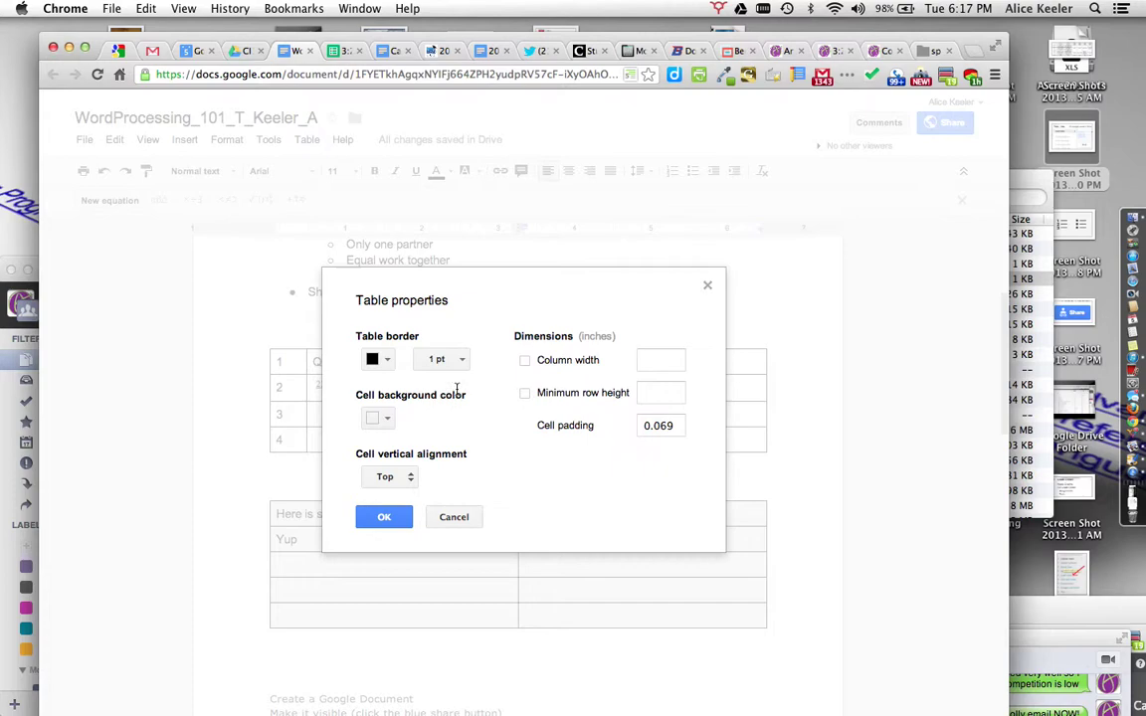
{"action": "left_click", "coordinate": [388, 360]}
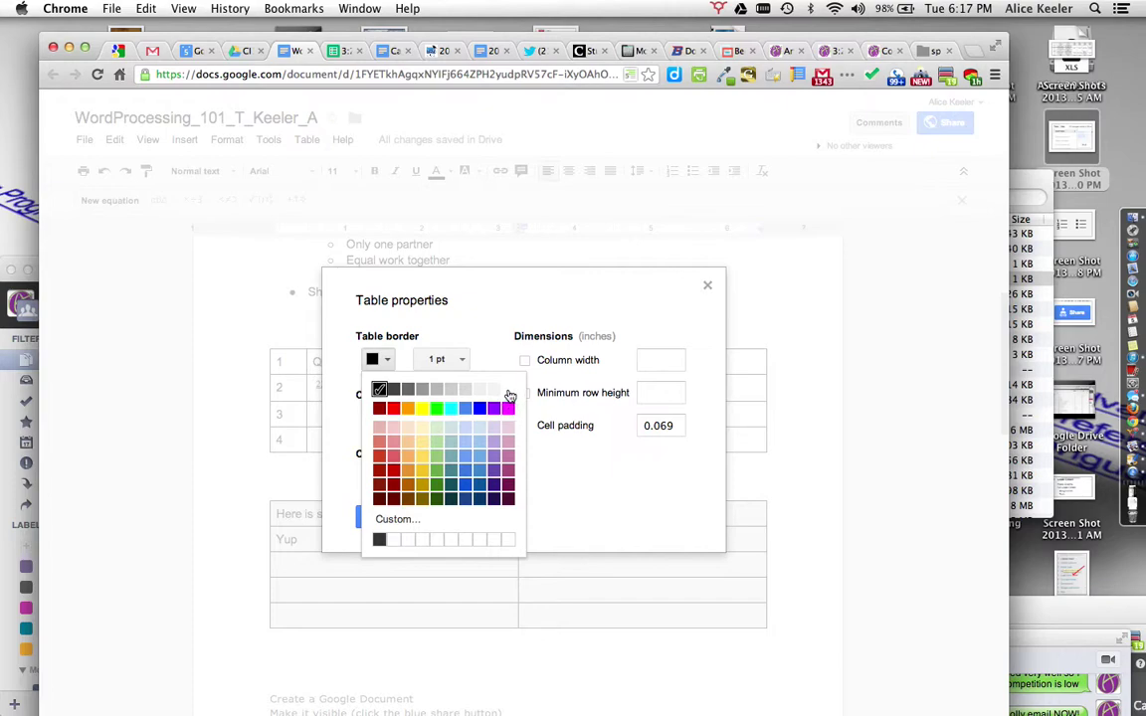
{"action": "left_click", "coordinate": [508, 390]}
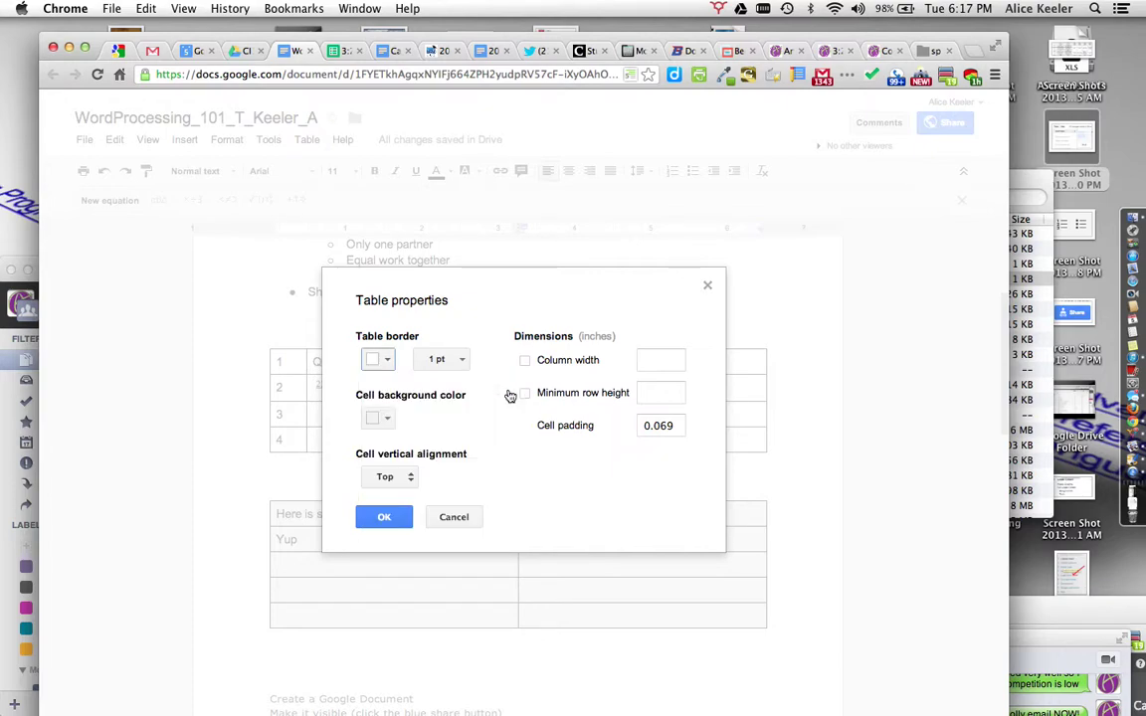
{"action": "left_click", "coordinate": [384, 516]}
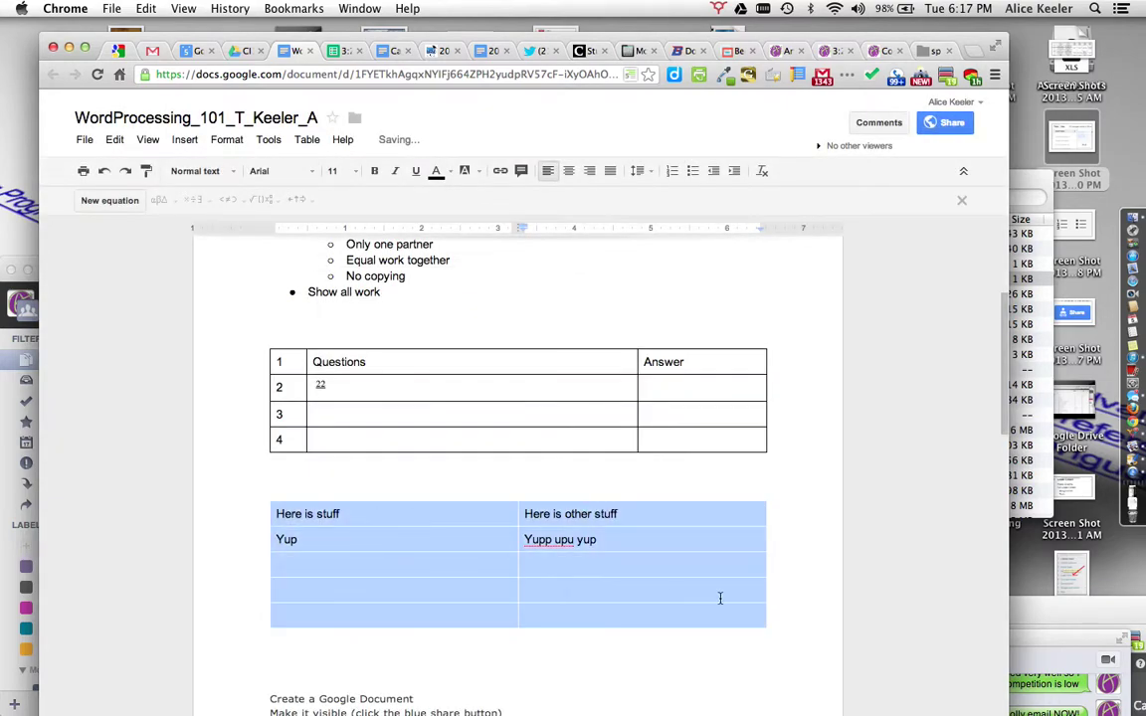
{"action": "left_click", "coordinate": [787, 601]}
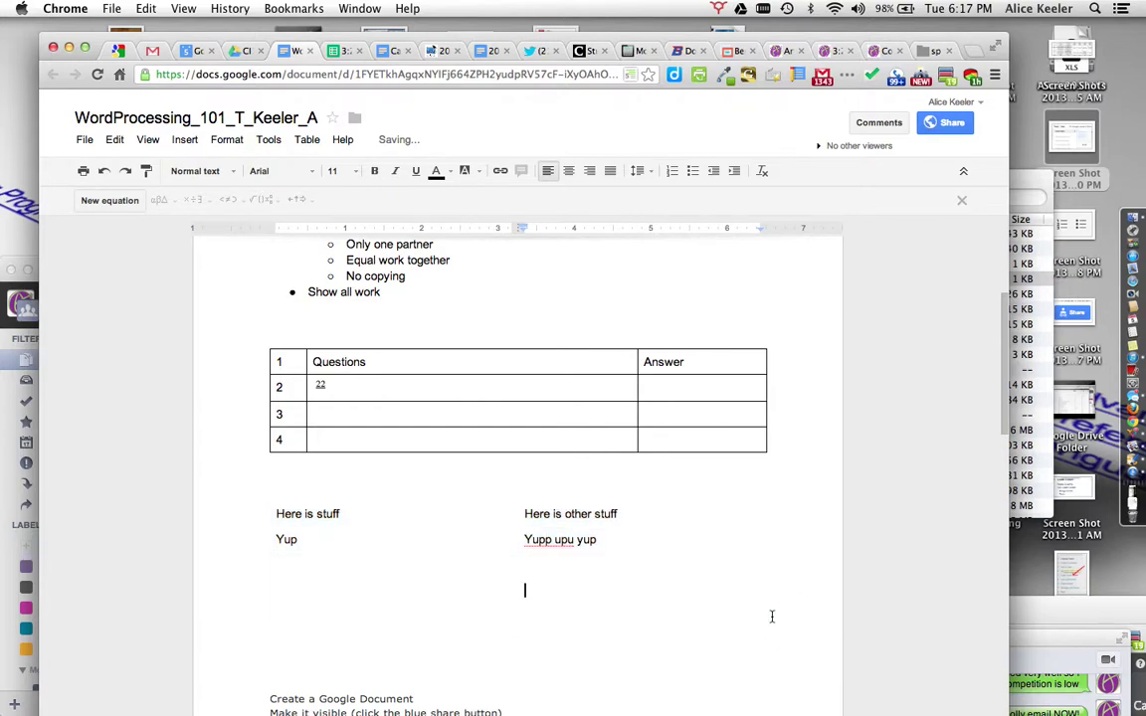
Step: Reopen the borderless table's properties to check vertical cell alignment, leaving it unchanged
{"action": "left_click", "coordinate": [425, 567]}
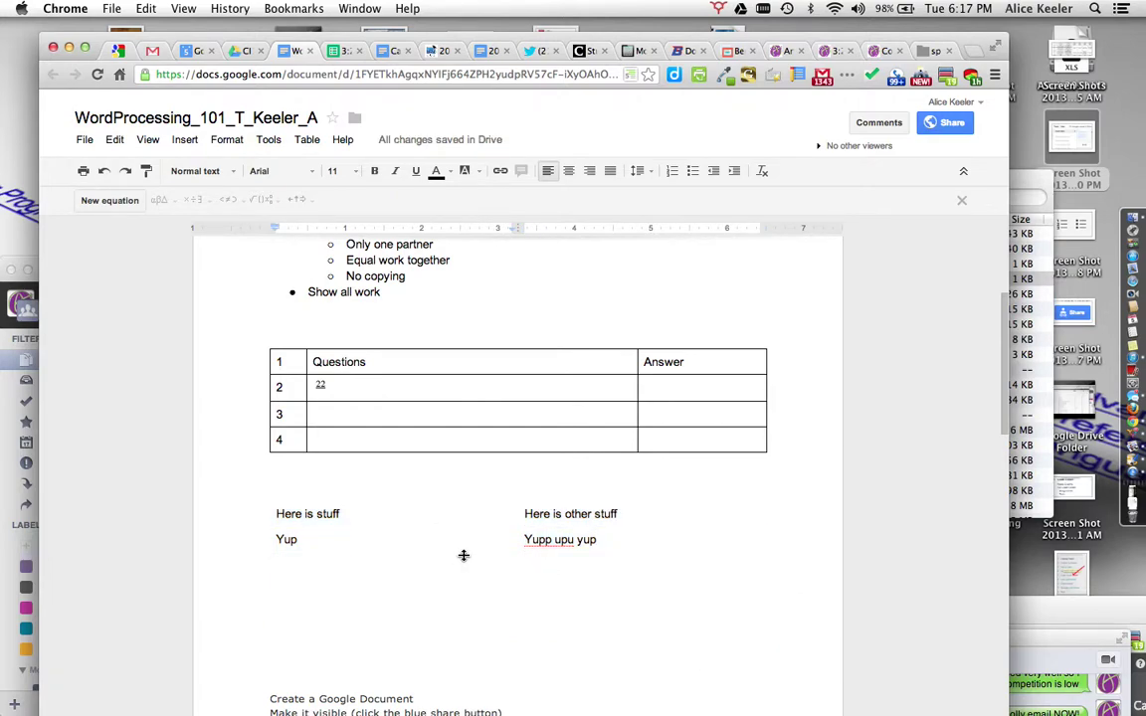
{"action": "left_click_drag", "start_coordinate": [414, 519], "coordinate": [598, 606]}
{"action": "right_click", "coordinate": [598, 605]}
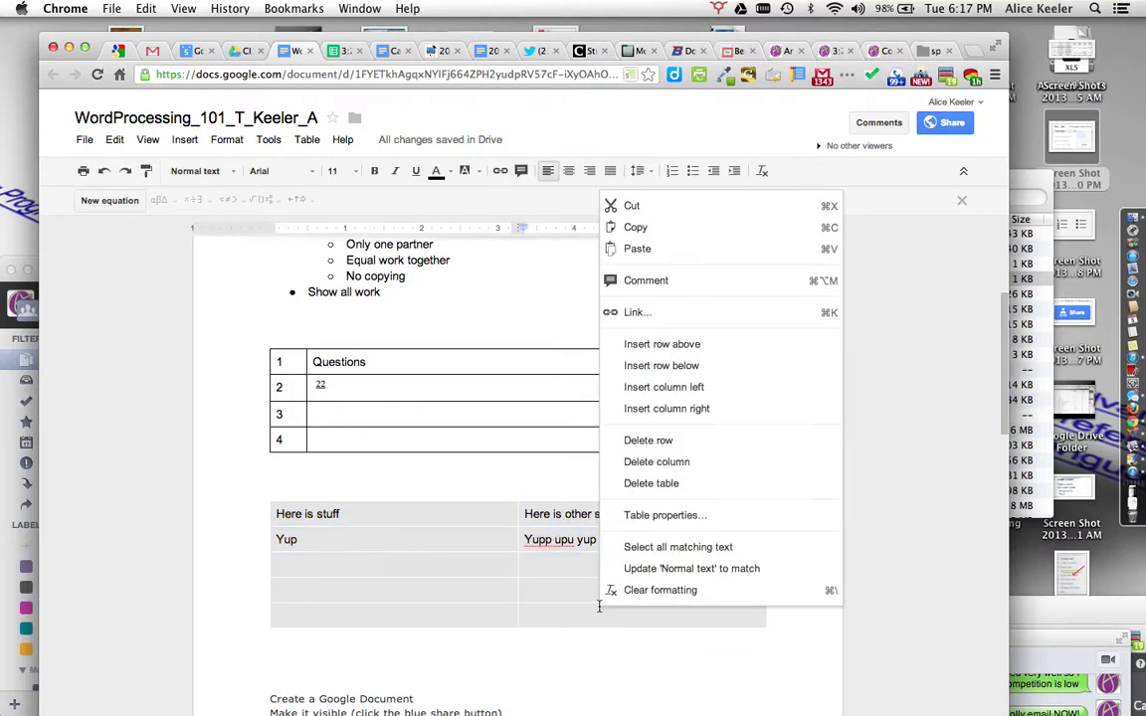
{"action": "left_click", "coordinate": [652, 515]}
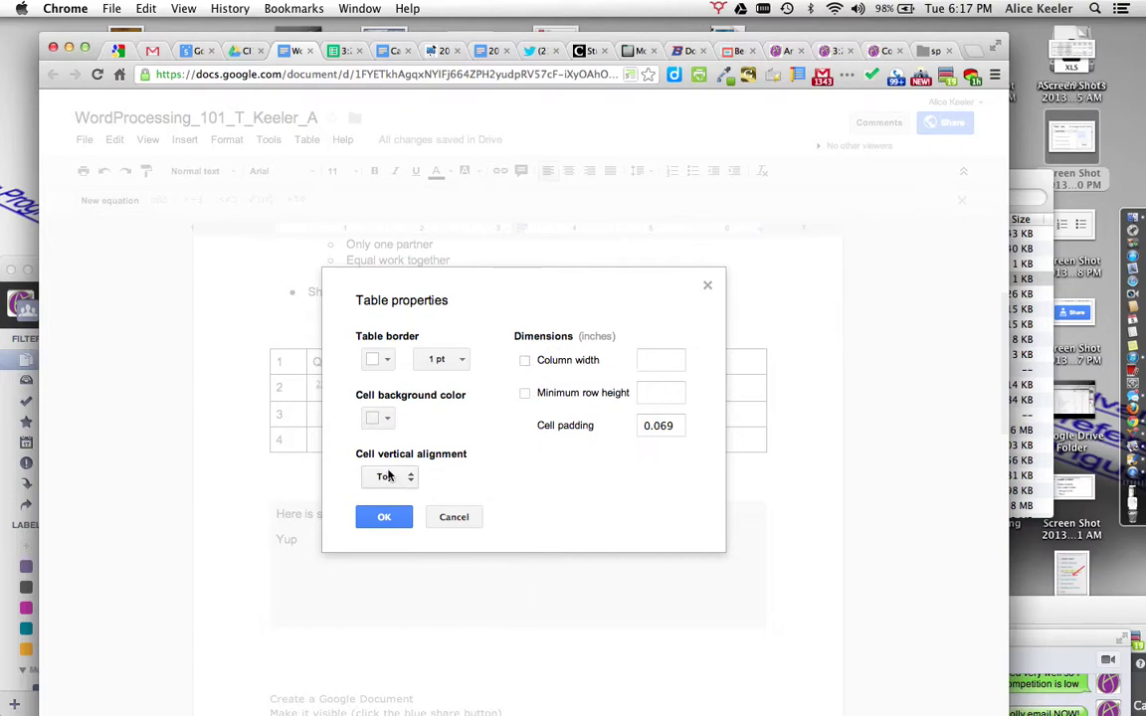
{"action": "left_click", "coordinate": [387, 477]}
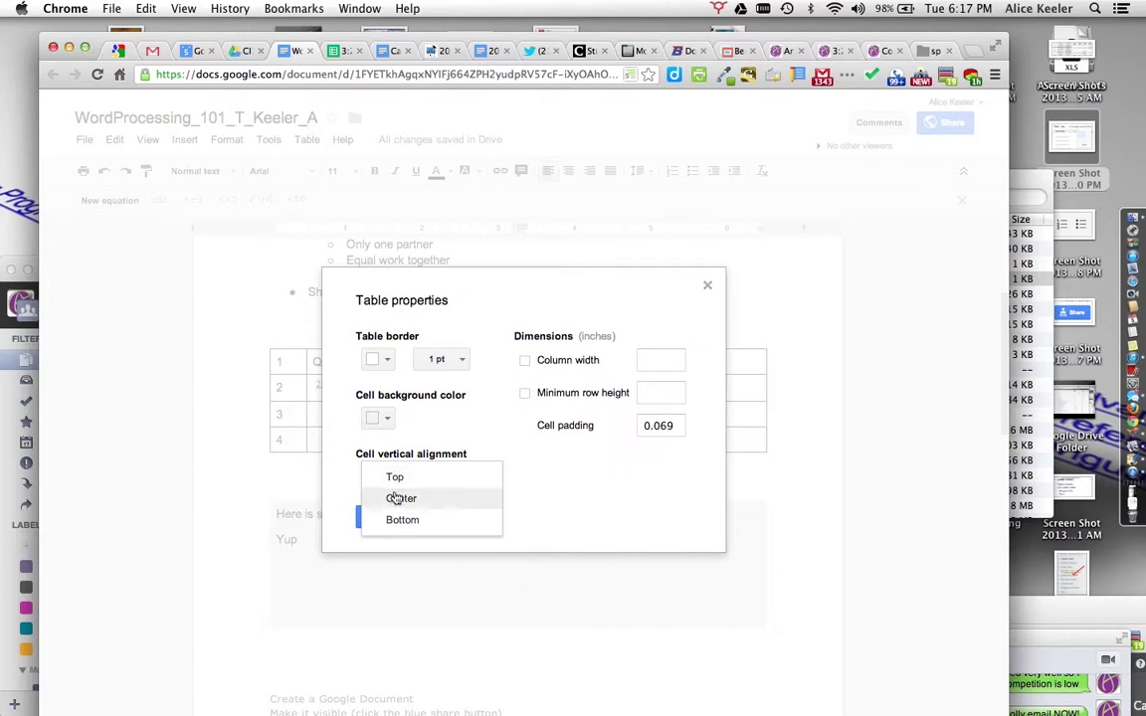
{"action": "left_click", "coordinate": [417, 422]}
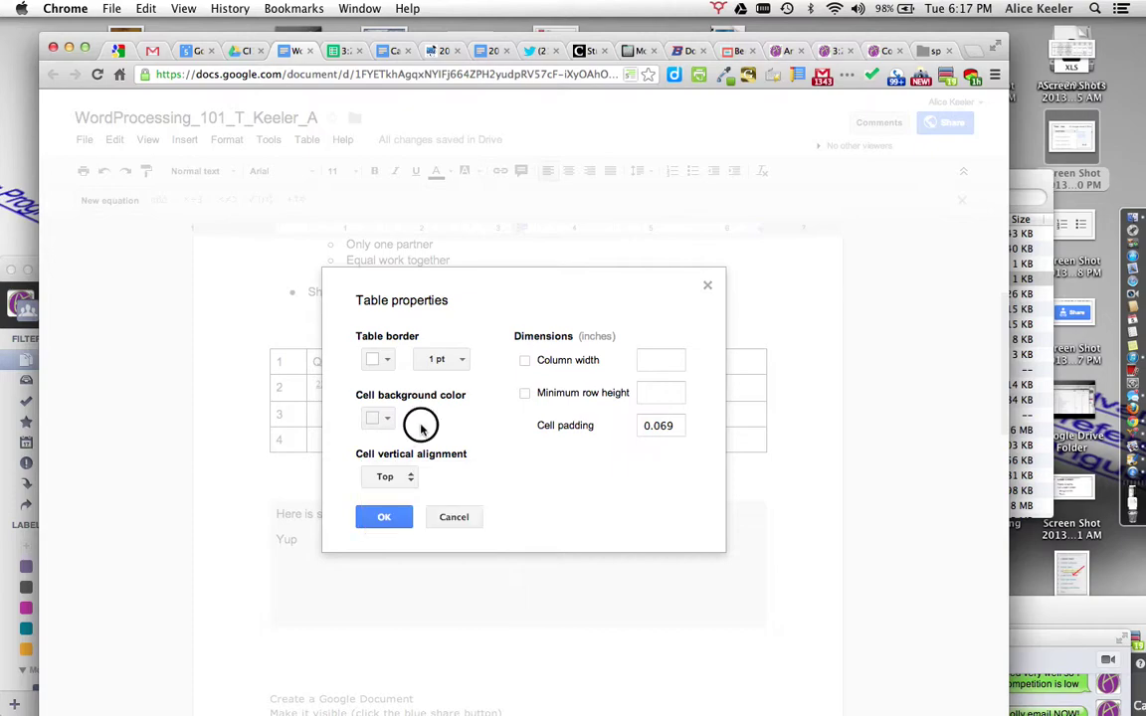
{"action": "left_click", "coordinate": [441, 513]}
Step: Give the 'Here is stuff' cell a light grey background
{"action": "left_click_drag", "start_coordinate": [341, 514], "coordinate": [276, 513]}
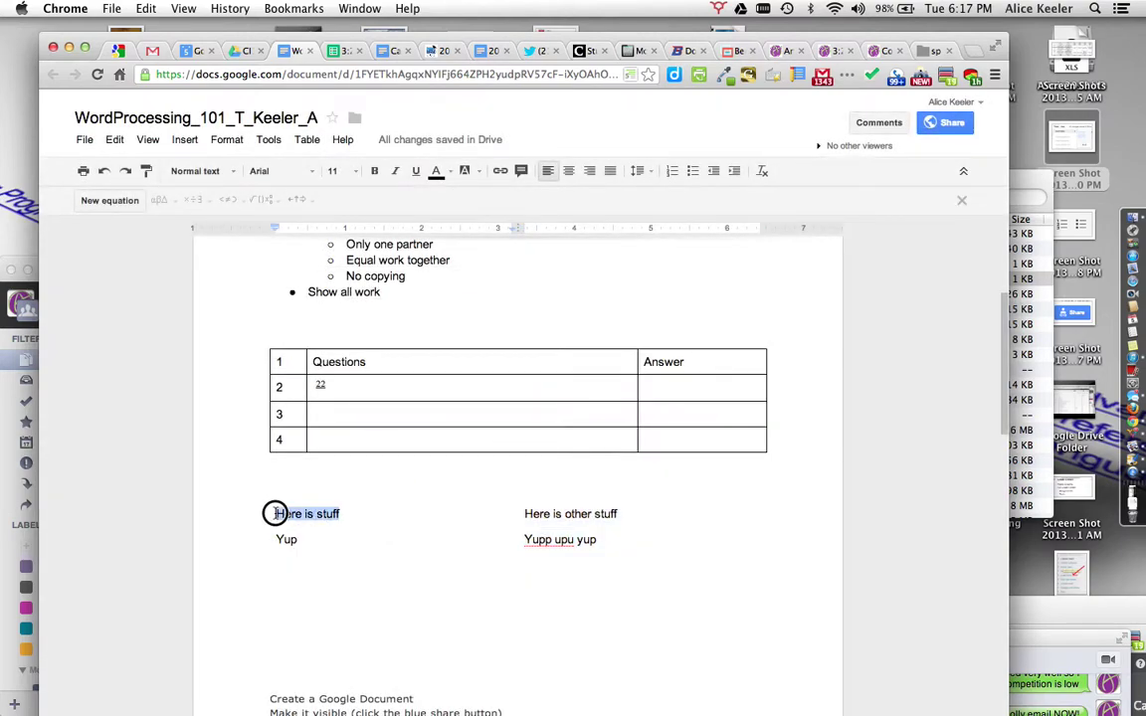
{"action": "right_click", "coordinate": [323, 514]}
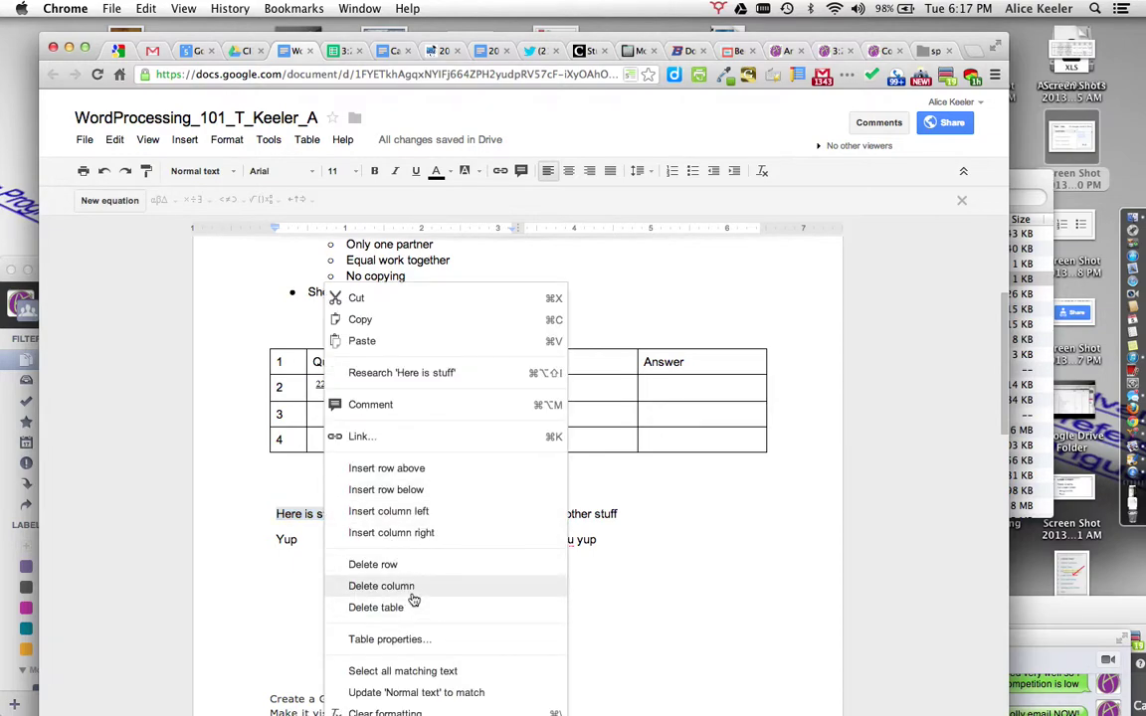
{"action": "left_click", "coordinate": [406, 639]}
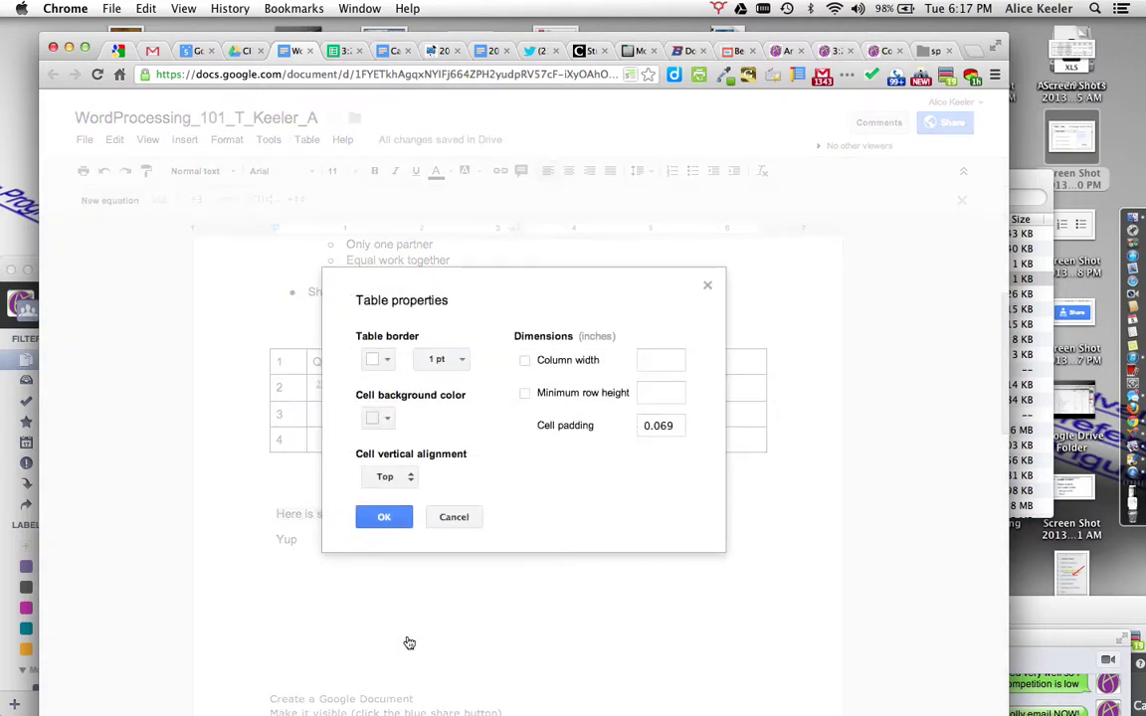
{"action": "left_click", "coordinate": [383, 418]}
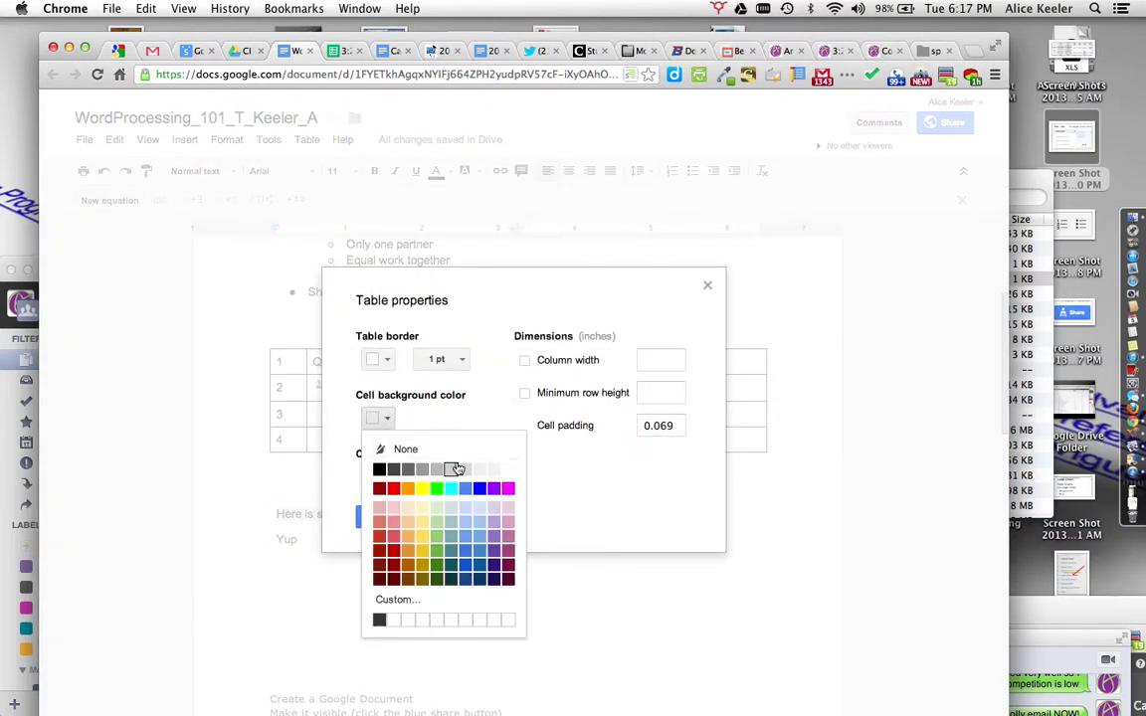
{"action": "left_click", "coordinate": [455, 468]}
{"action": "left_click", "coordinate": [384, 516]}
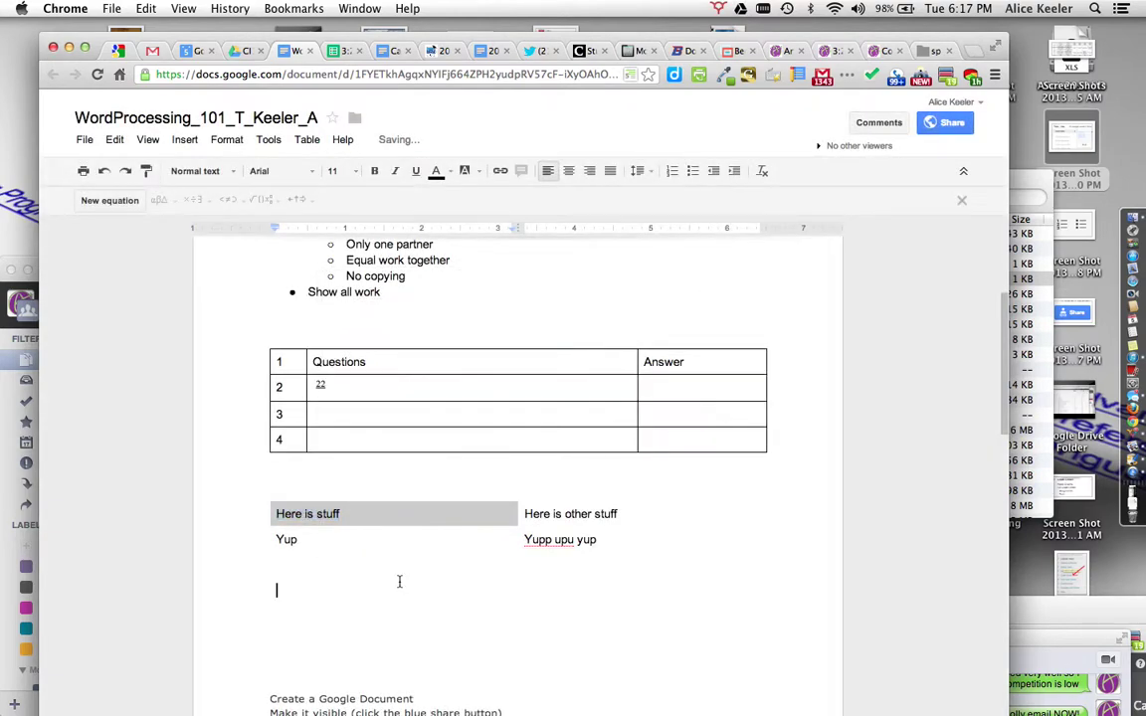
Step: Give the 'Yupp upu yup' cell a red background
{"action": "right_click", "coordinate": [563, 539]}
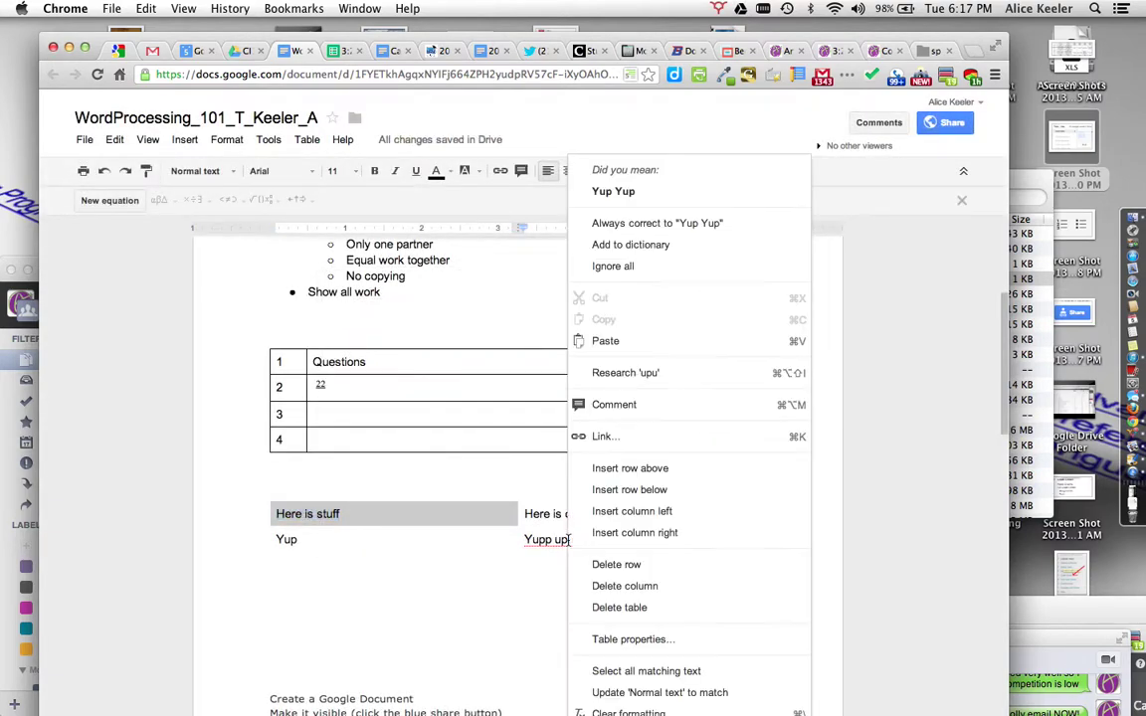
{"action": "left_click", "coordinate": [616, 640]}
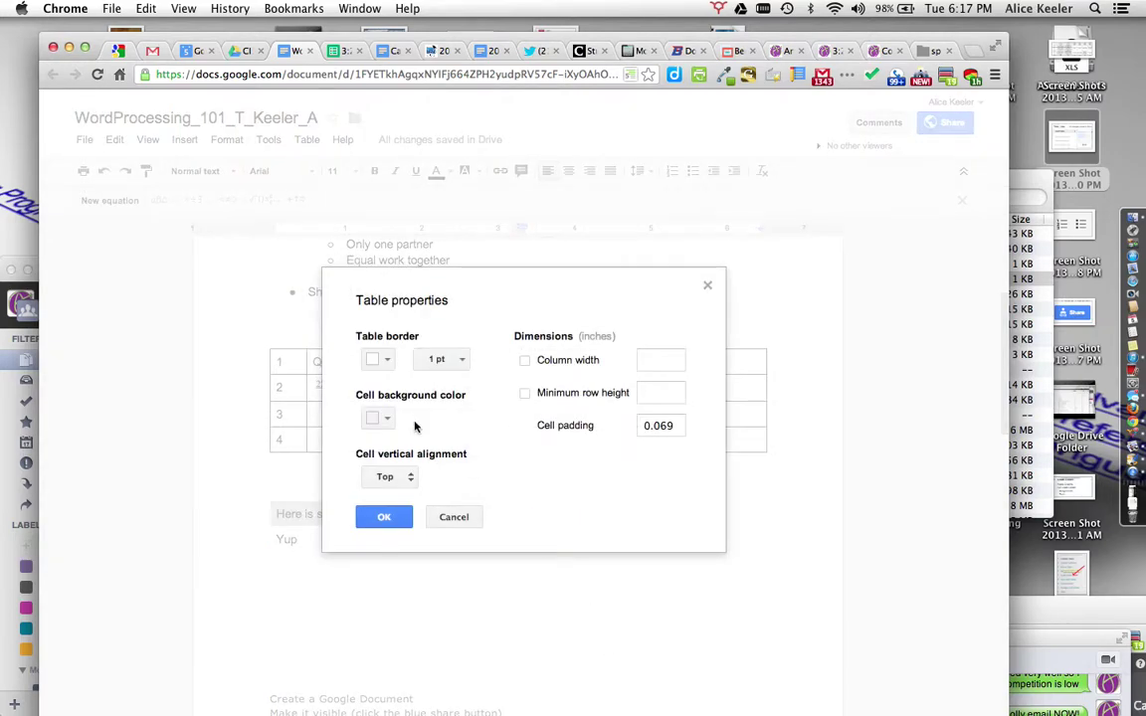
{"action": "left_click", "coordinate": [388, 420]}
{"action": "left_click", "coordinate": [394, 495]}
{"action": "left_click", "coordinate": [381, 515]}
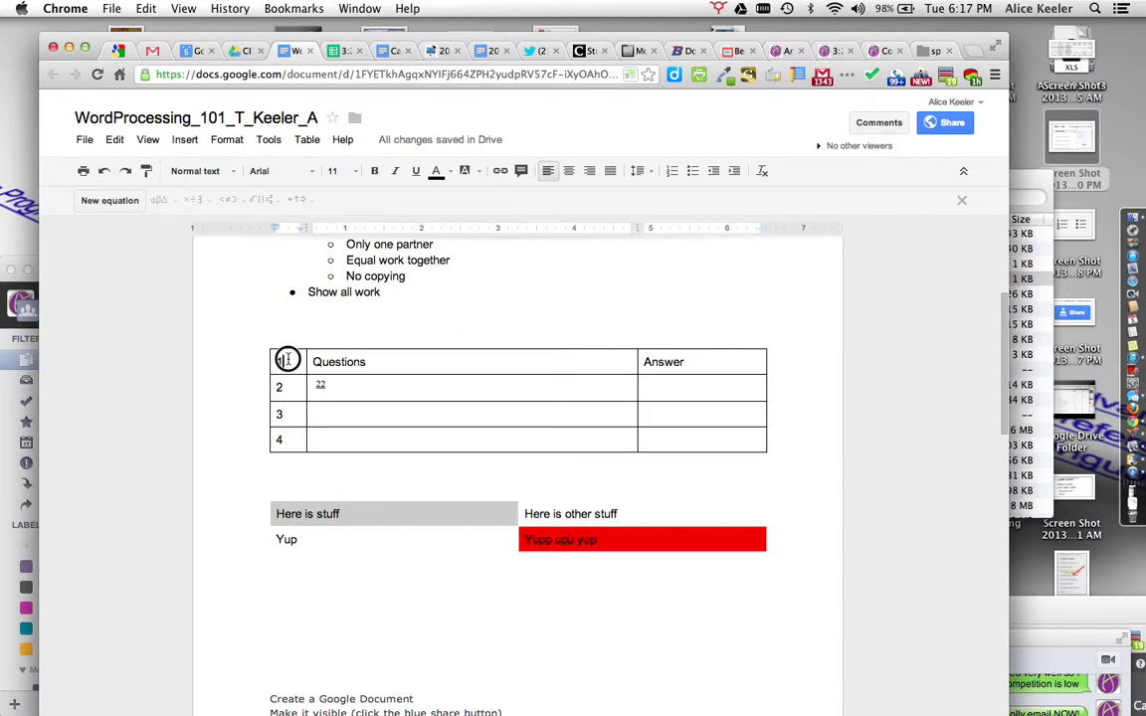
{"action": "left_click_drag", "start_coordinate": [281, 361], "coordinate": [669, 437]}
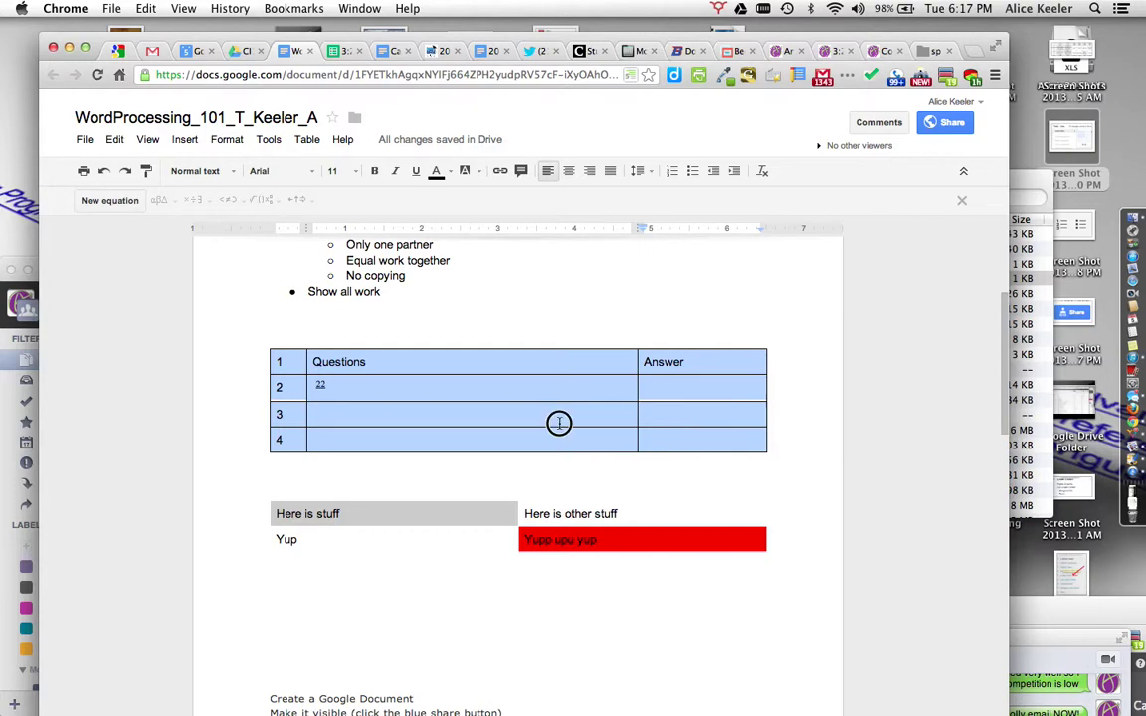
Step: Shade row 3 of the Questions table yellow and make its borders orange
{"action": "left_click", "coordinate": [529, 416]}
{"action": "left_click", "coordinate": [523, 390]}
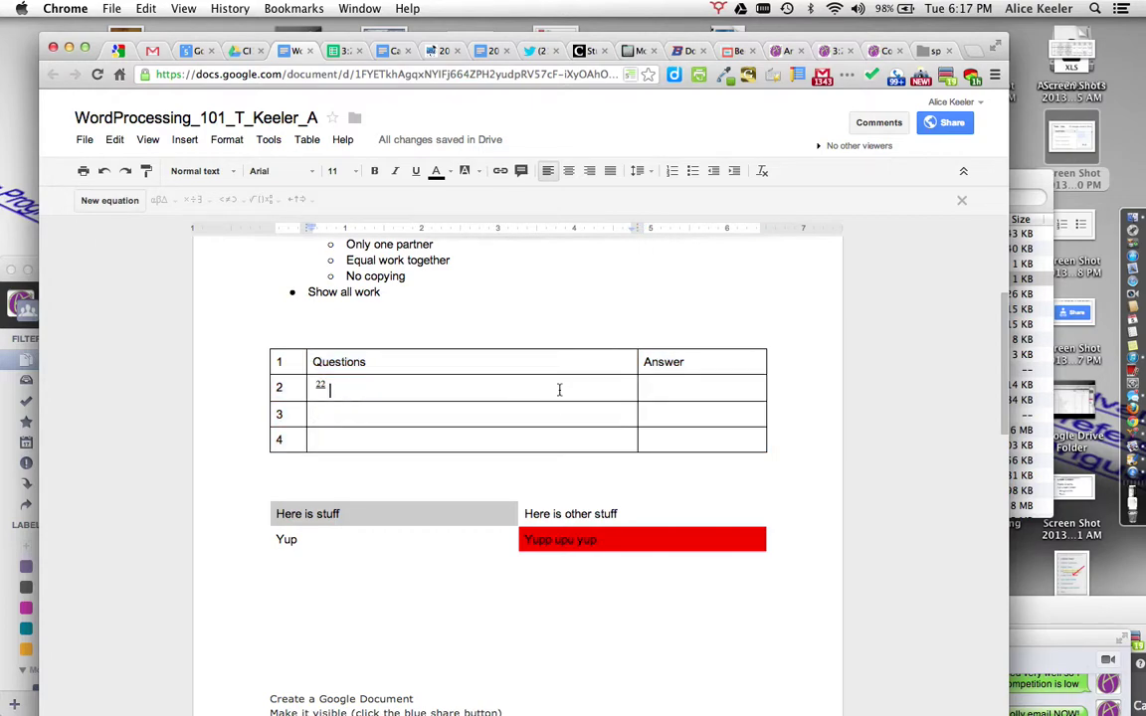
{"action": "left_click", "coordinate": [731, 389]}
{"action": "left_click_drag", "start_coordinate": [542, 409], "coordinate": [697, 416]}
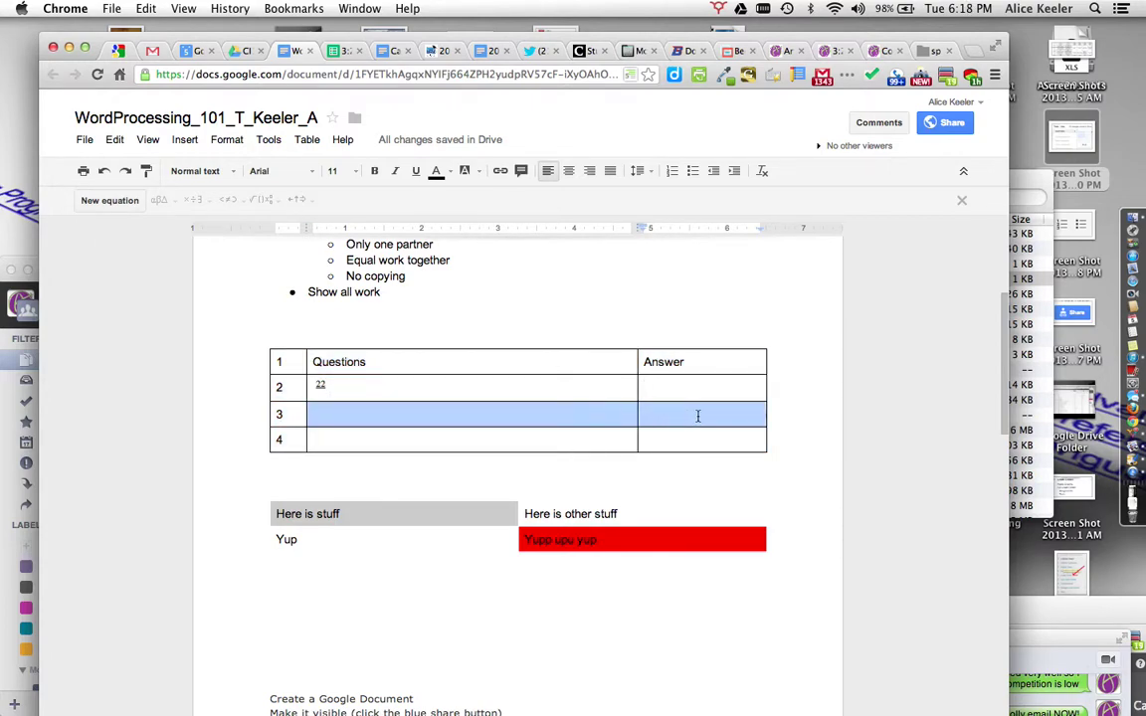
{"action": "right_click", "coordinate": [698, 416]}
{"action": "left_click", "coordinate": [742, 639]}
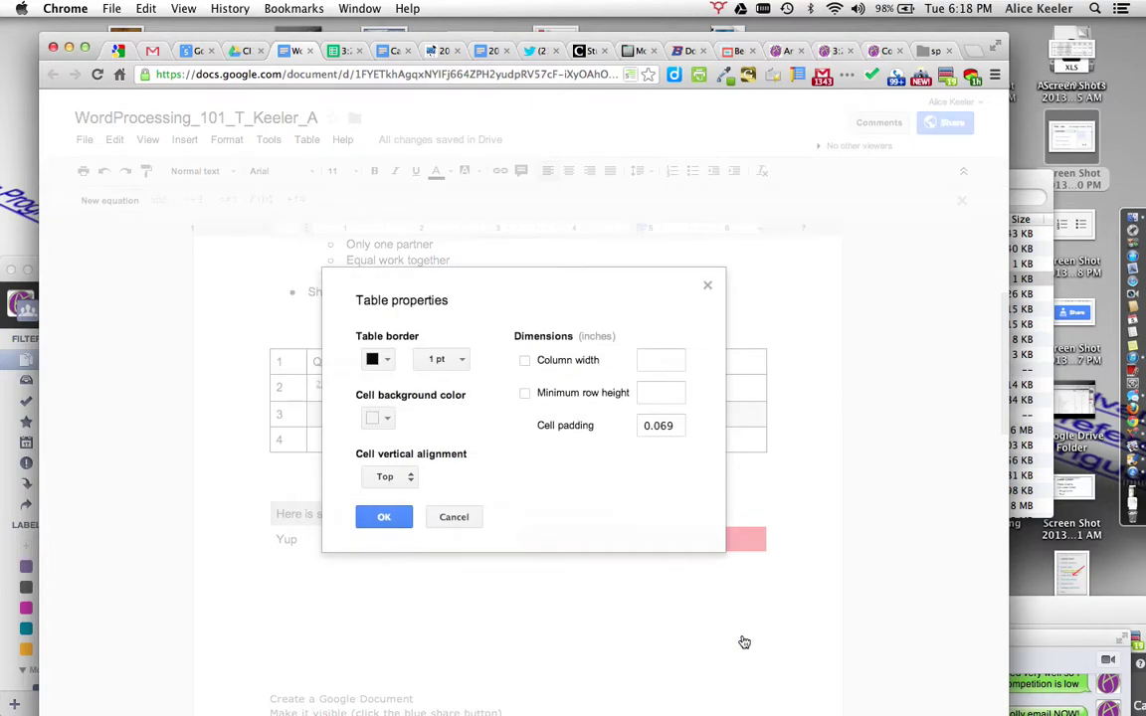
{"action": "left_click", "coordinate": [380, 417]}
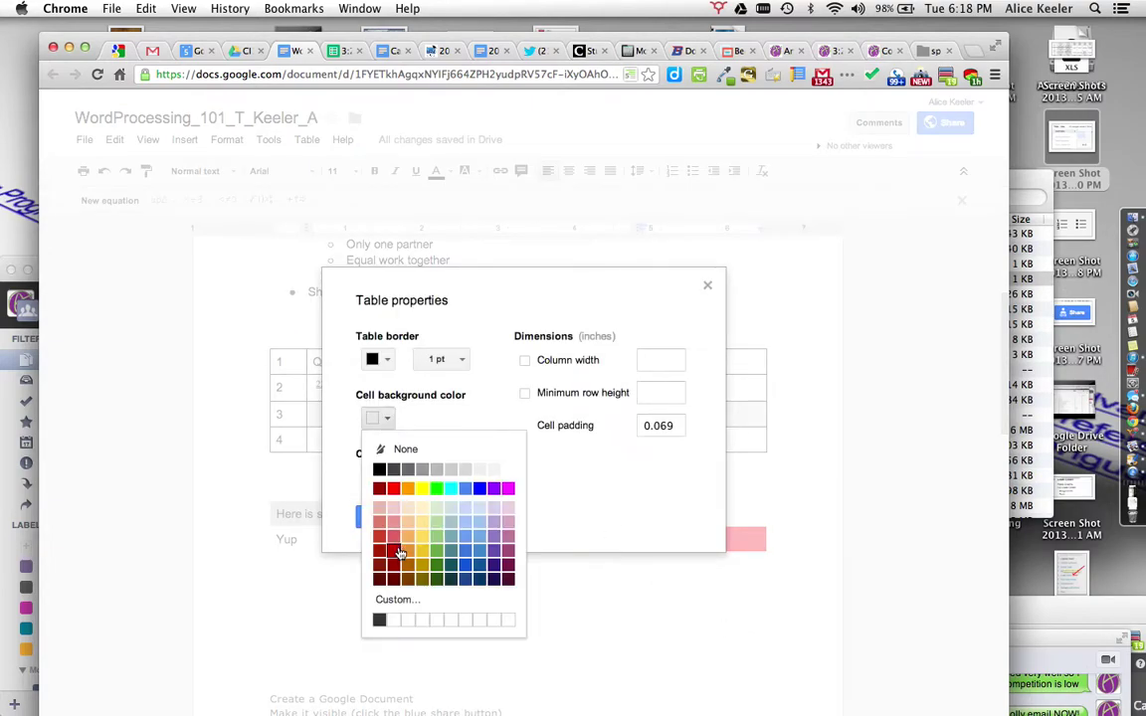
{"action": "left_click", "coordinate": [421, 550]}
{"action": "left_click", "coordinate": [380, 359]}
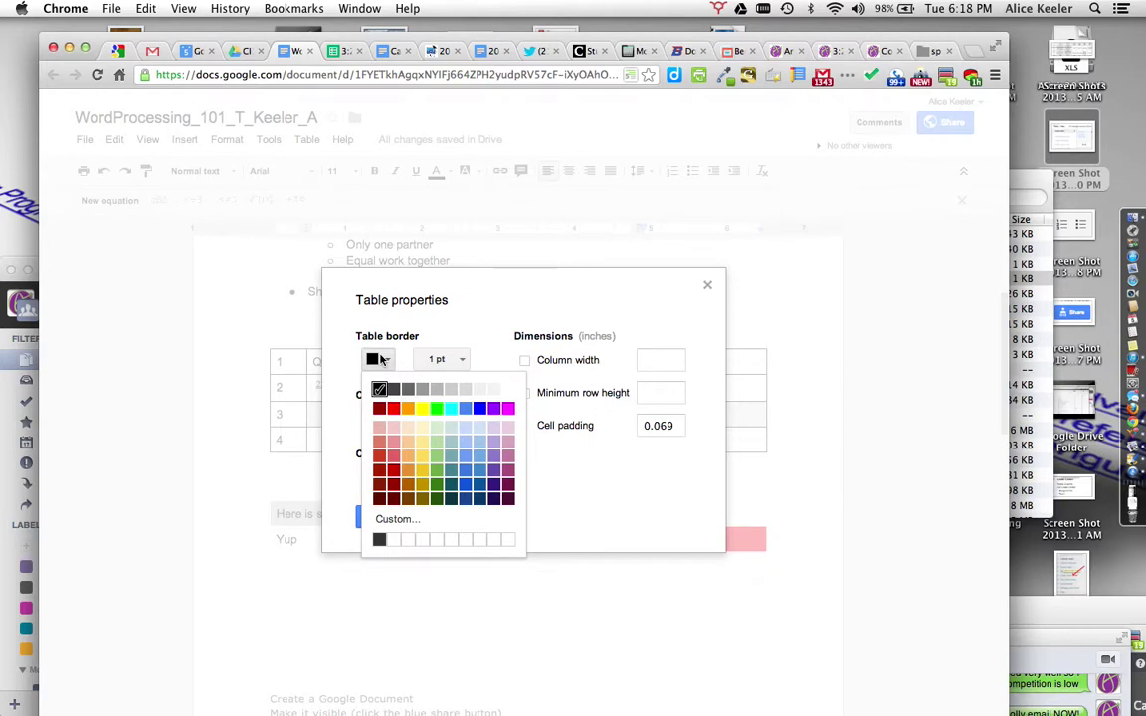
{"action": "left_click", "coordinate": [407, 408]}
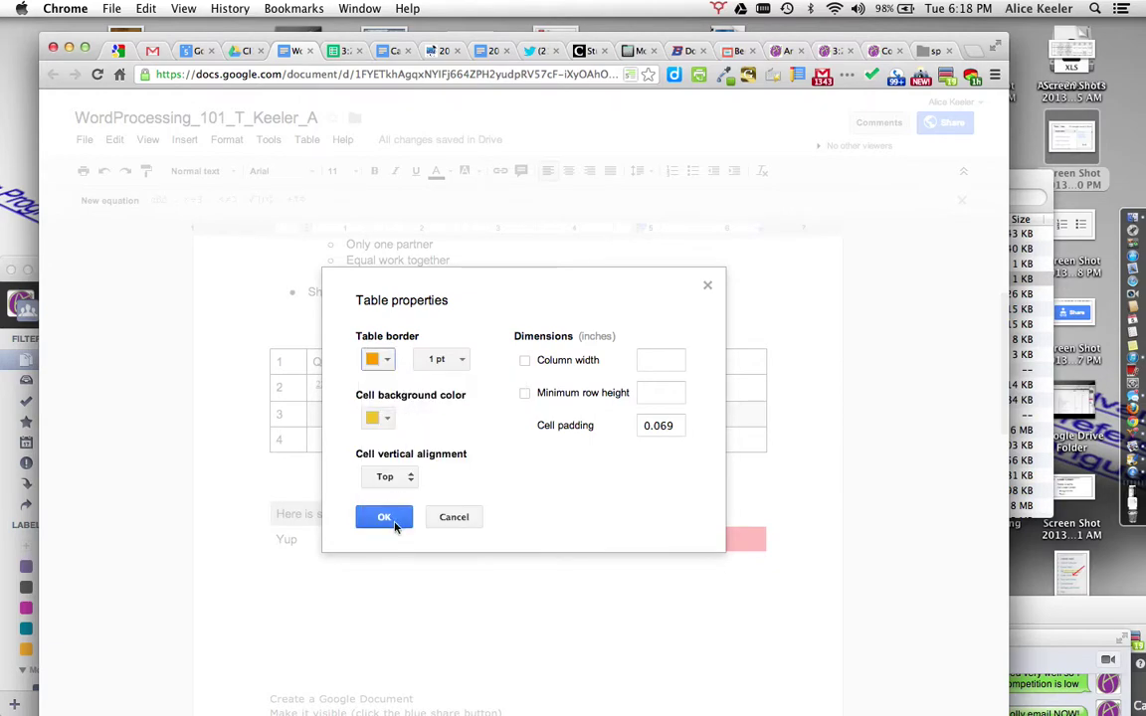
{"action": "left_click", "coordinate": [395, 524]}
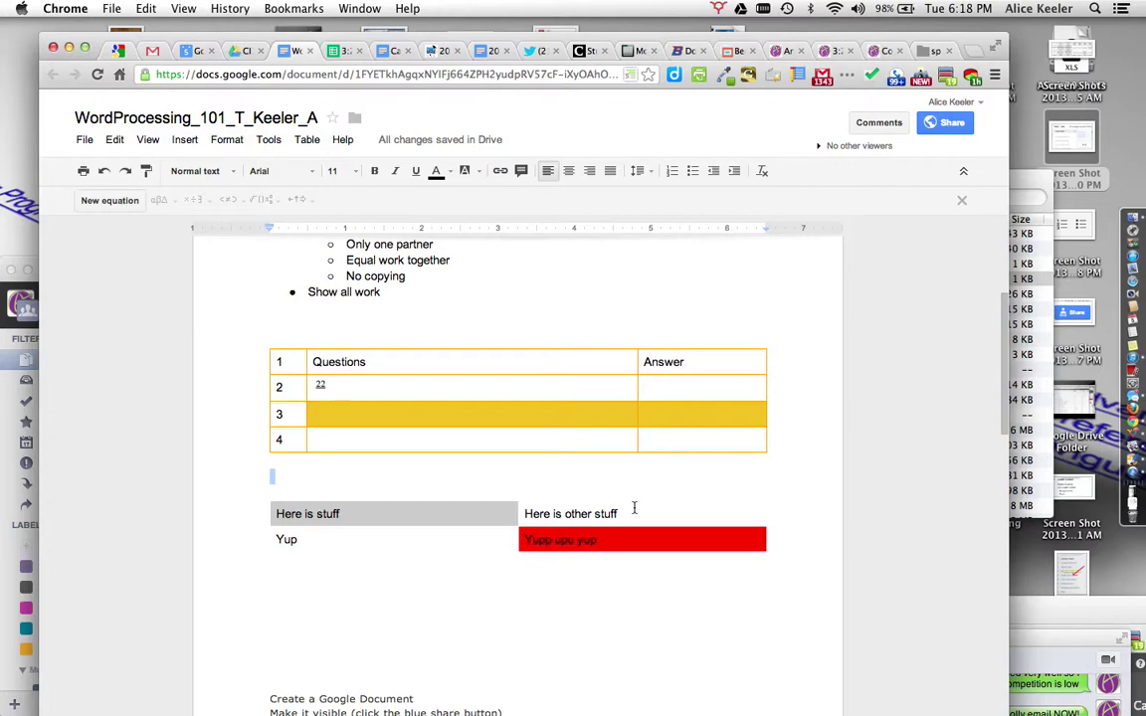
{"action": "left_click_drag", "start_coordinate": [605, 415], "coordinate": [667, 417]}
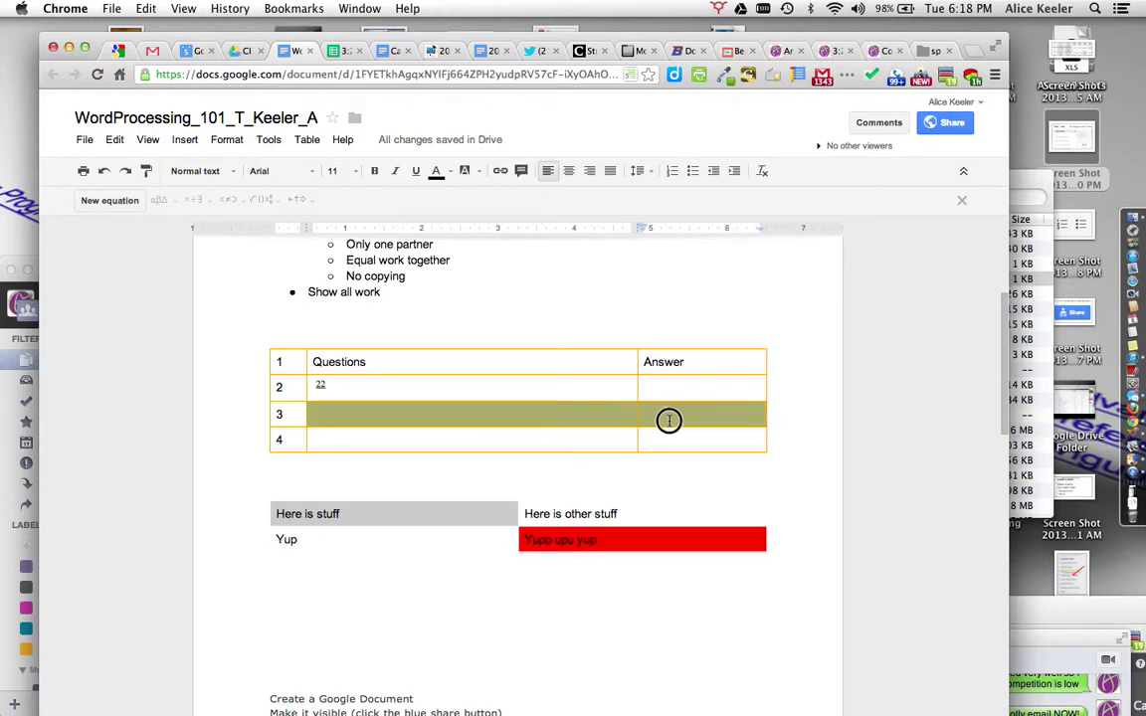
{"action": "left_click", "coordinate": [669, 435]}
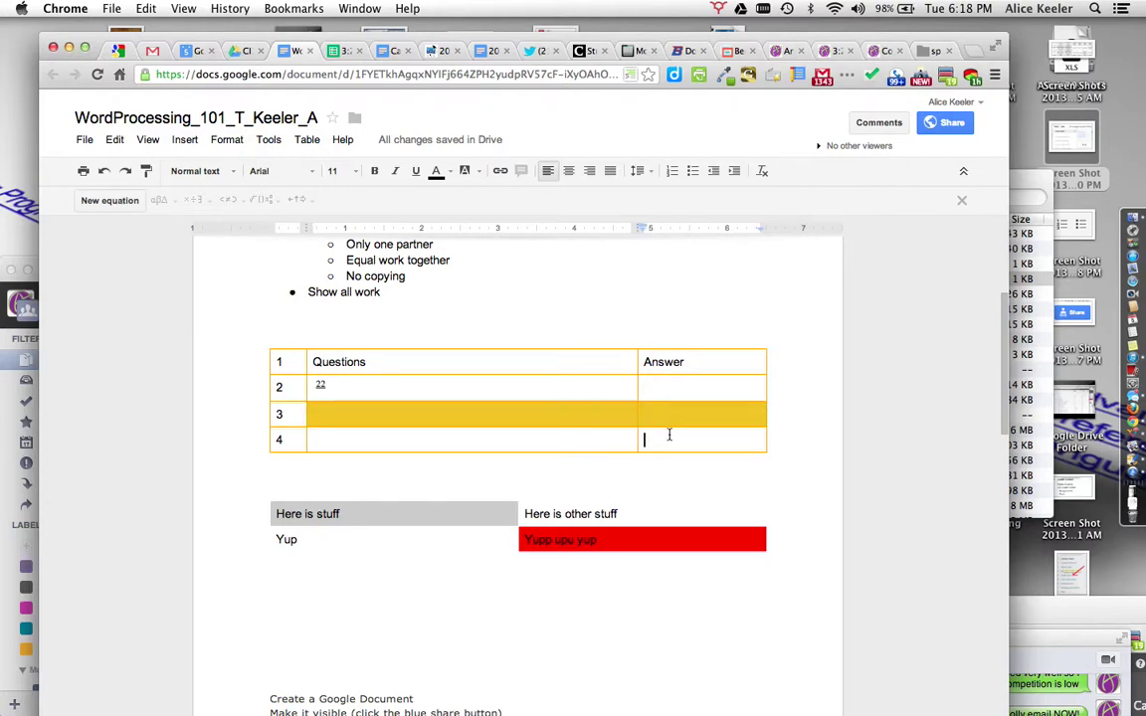
Step: Put the cursor on the empty line below the Yup table and bring up the Insert menu
{"action": "scroll", "coordinate": [585, 655], "scroll_direction": "down", "scroll_amount": 5}
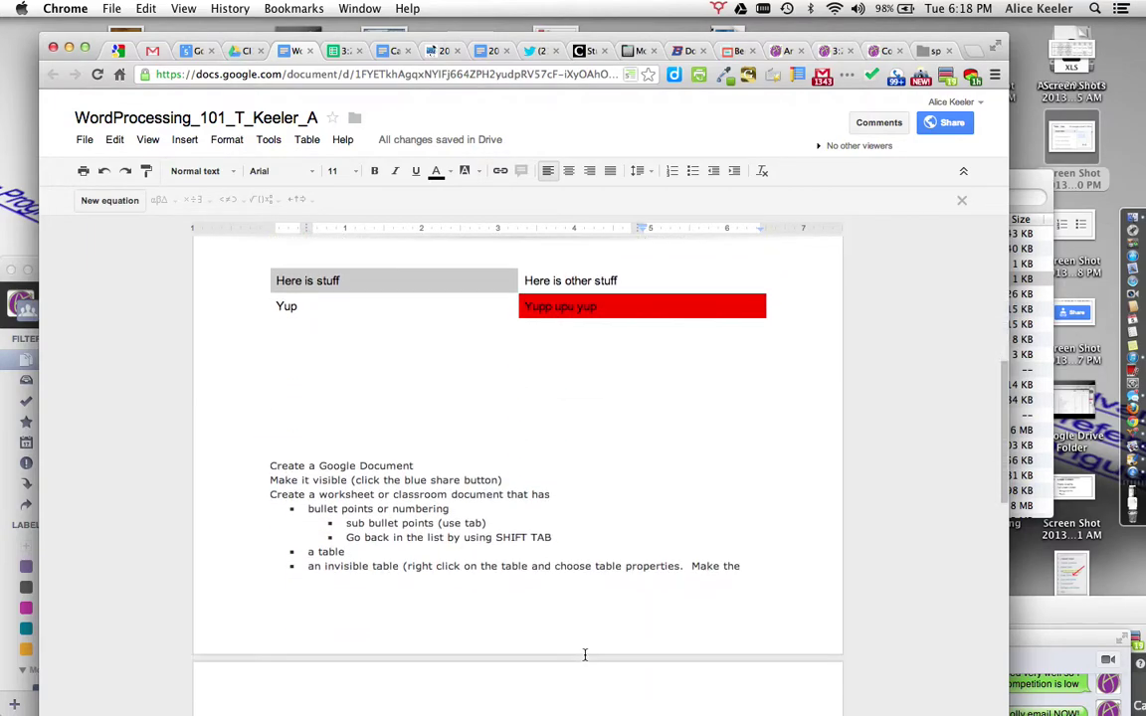
{"action": "scroll", "coordinate": [585, 655], "scroll_direction": "down", "scroll_amount": 3}
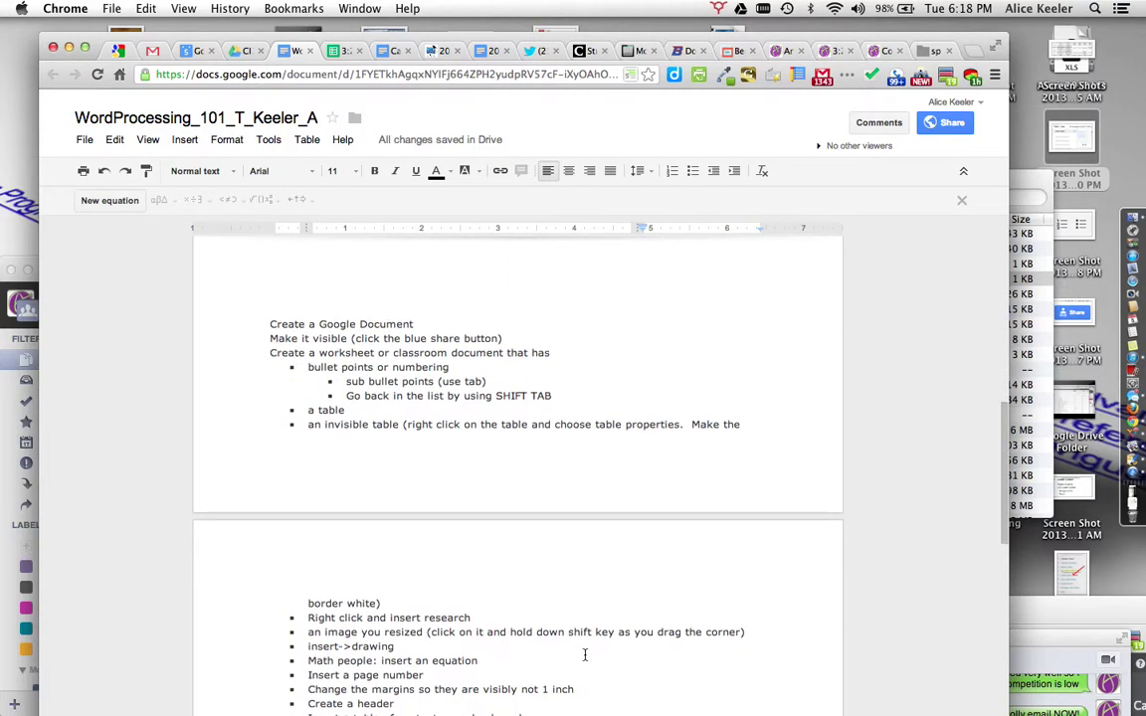
{"action": "scroll", "coordinate": [585, 655], "scroll_direction": "up", "scroll_amount": 6}
{"action": "left_click", "coordinate": [363, 488]}
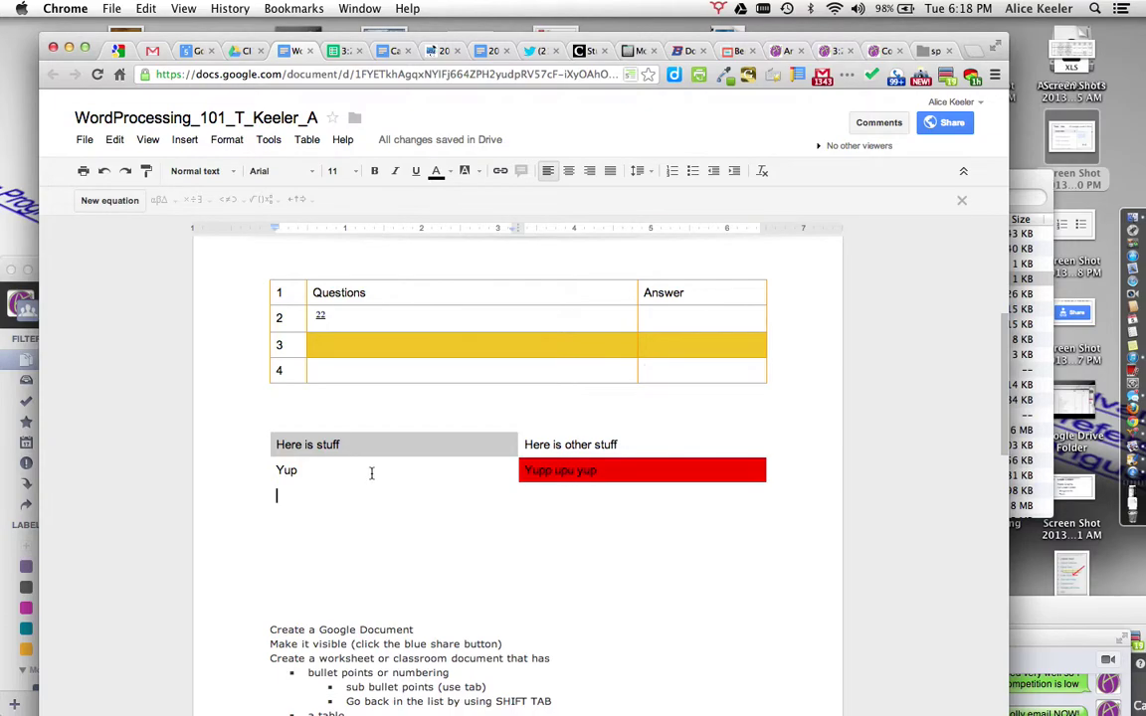
{"action": "scroll", "coordinate": [386, 560], "scroll_direction": "down", "scroll_amount": 5}
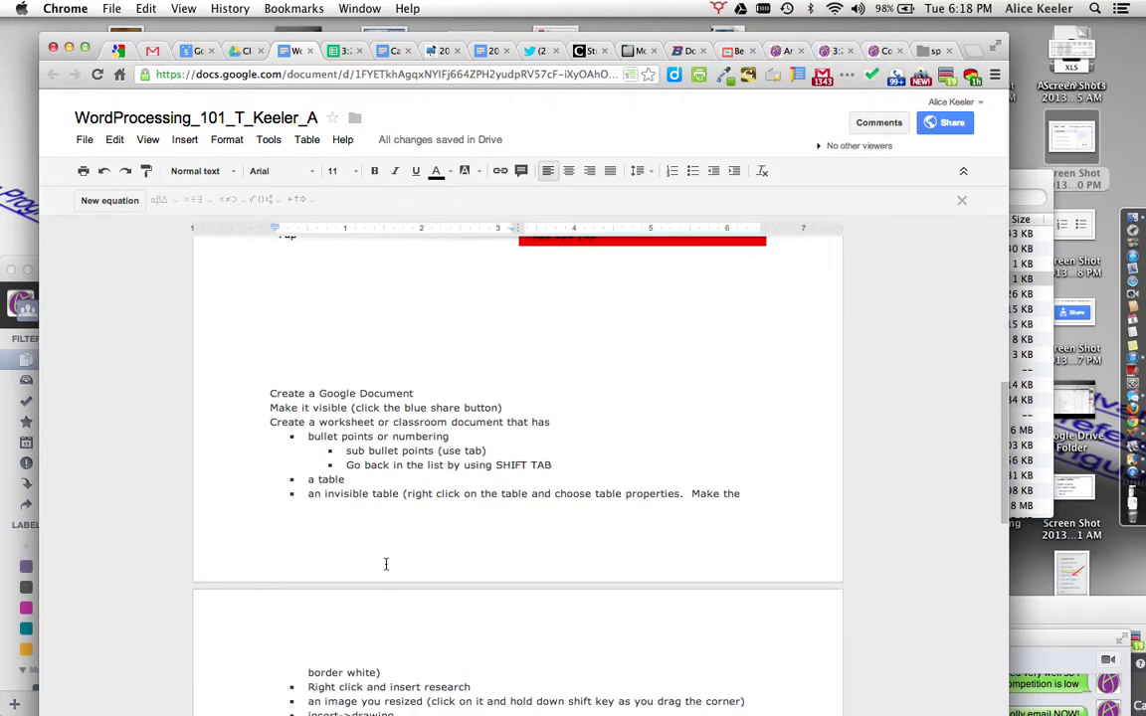
{"action": "scroll", "coordinate": [386, 564], "scroll_direction": "down", "scroll_amount": 2}
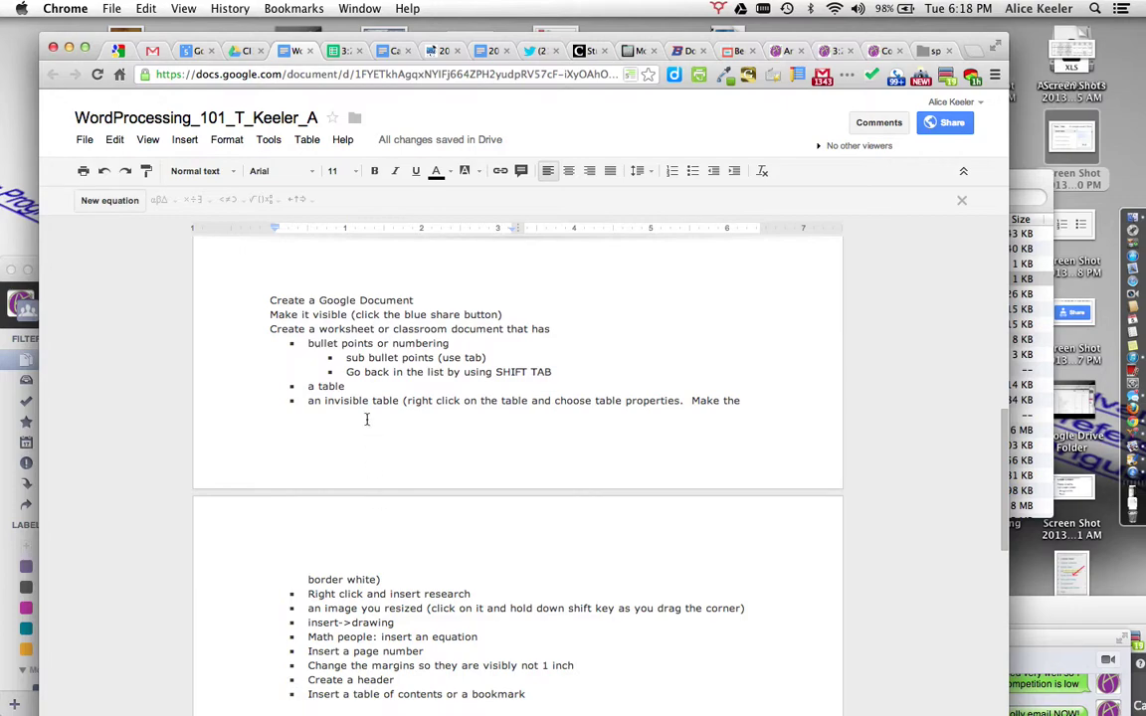
{"action": "scroll", "coordinate": [366, 417], "scroll_direction": "up", "scroll_amount": 5}
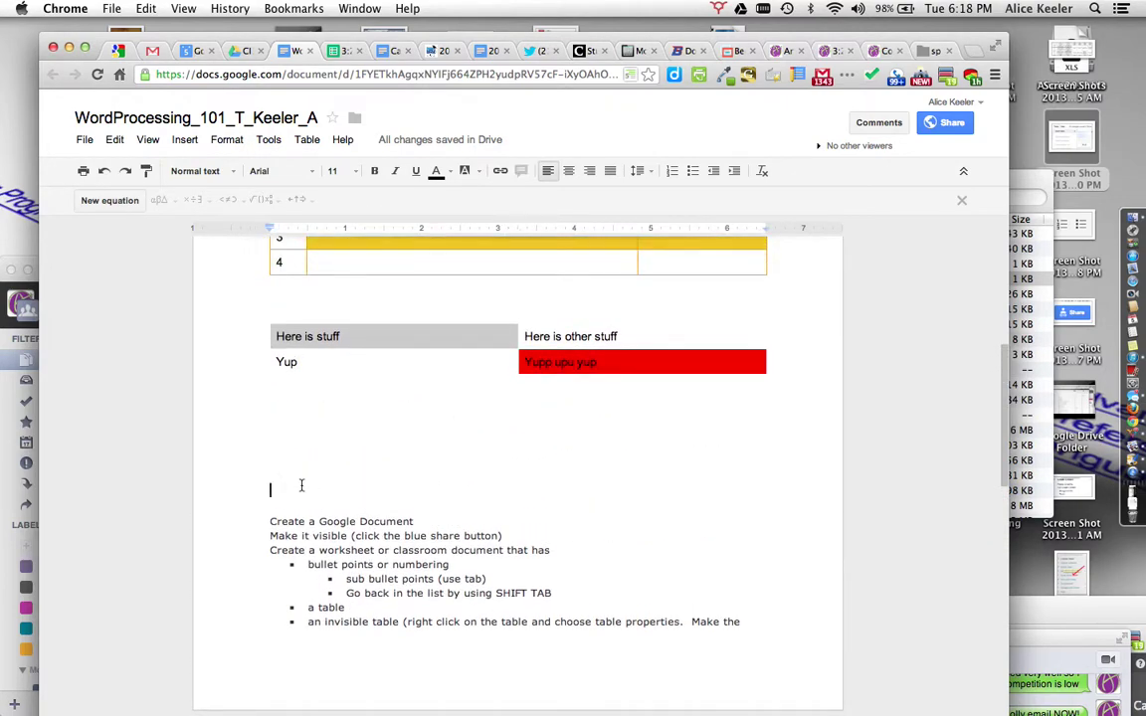
{"action": "right_click", "coordinate": [301, 486]}
{"action": "left_click", "coordinate": [287, 480]}
{"action": "left_click", "coordinate": [185, 140]}
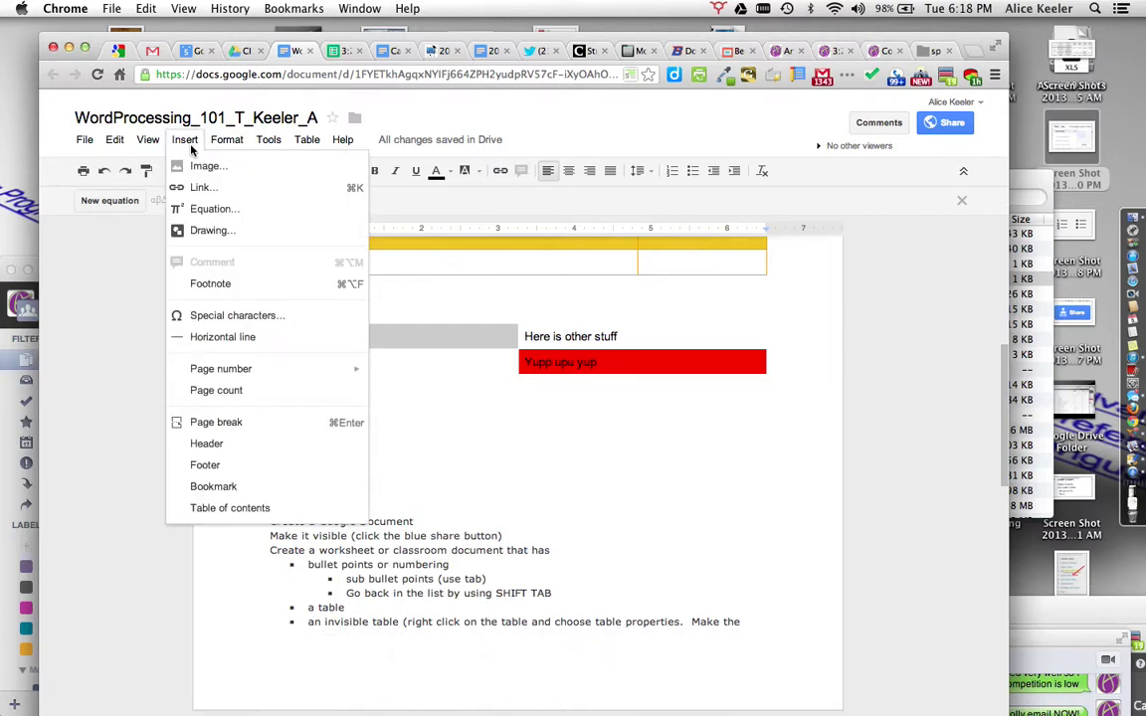
Step: Research 'cat' and insert the I Can Has Cheezburger? Lolcats link below the table
{"action": "mouse_move", "coordinate": [267, 138]}
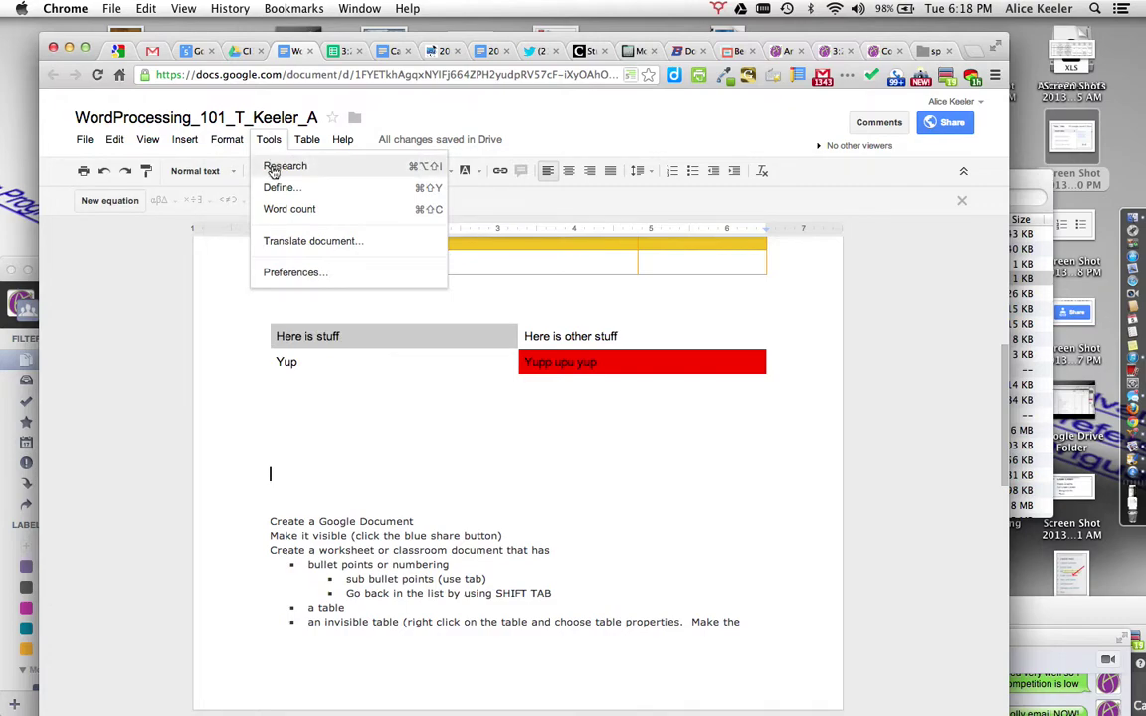
{"action": "left_click", "coordinate": [277, 162]}
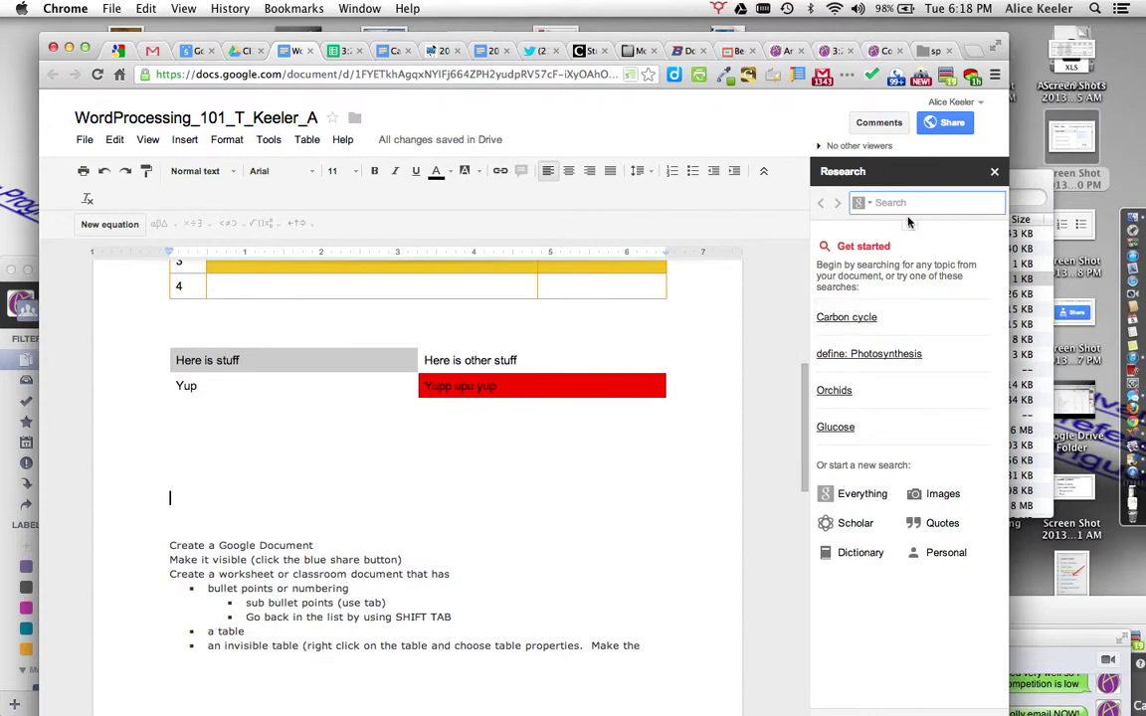
{"action": "type", "text": "cat"}
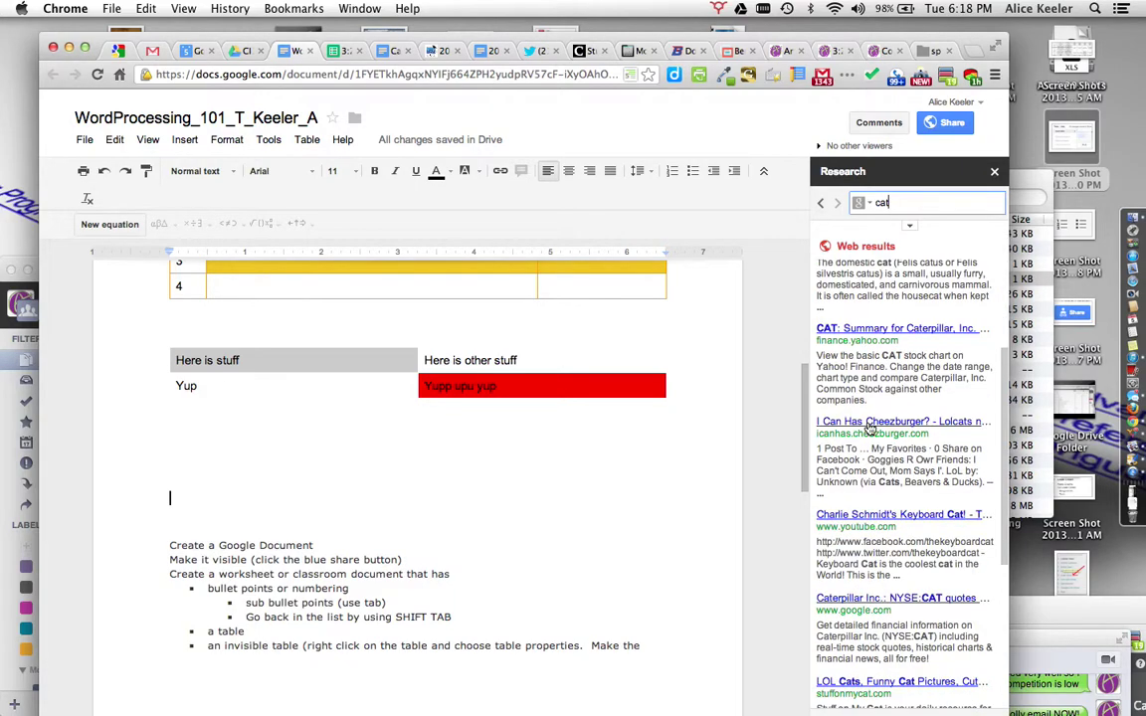
{"action": "scroll", "coordinate": [876, 418], "scroll_direction": "down", "scroll_amount": 5}
{"action": "left_click_drag", "start_coordinate": [872, 428], "coordinate": [356, 476]}
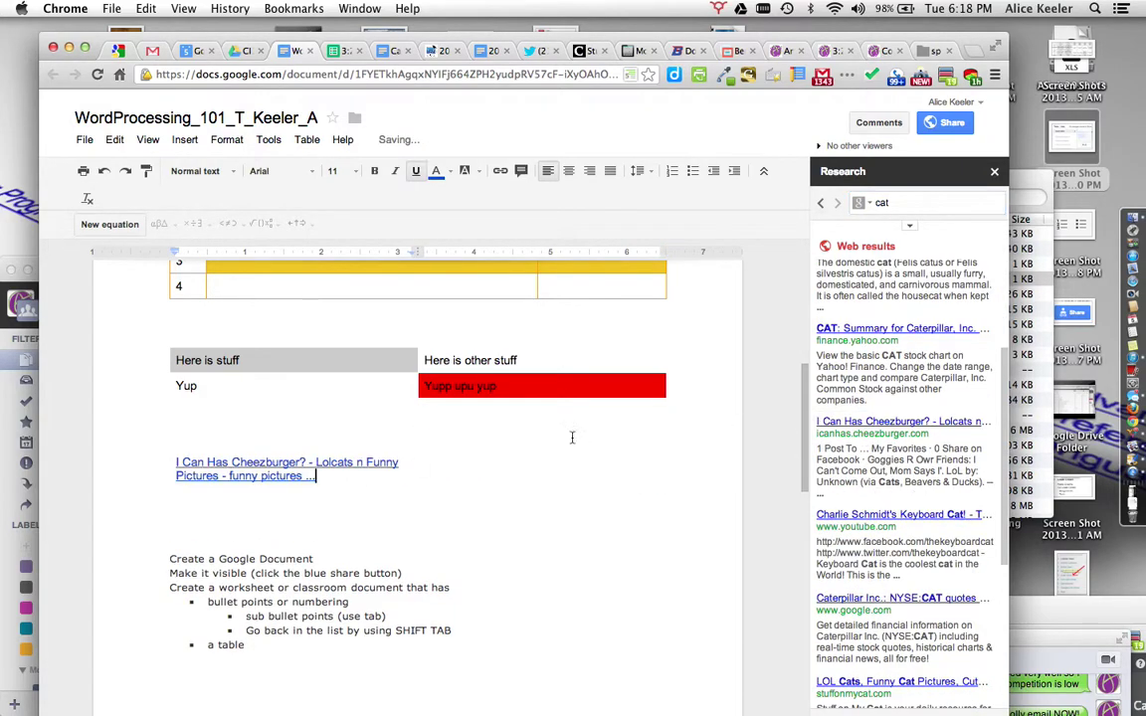
{"action": "scroll", "coordinate": [925, 331], "scroll_direction": "up", "scroll_amount": 5}
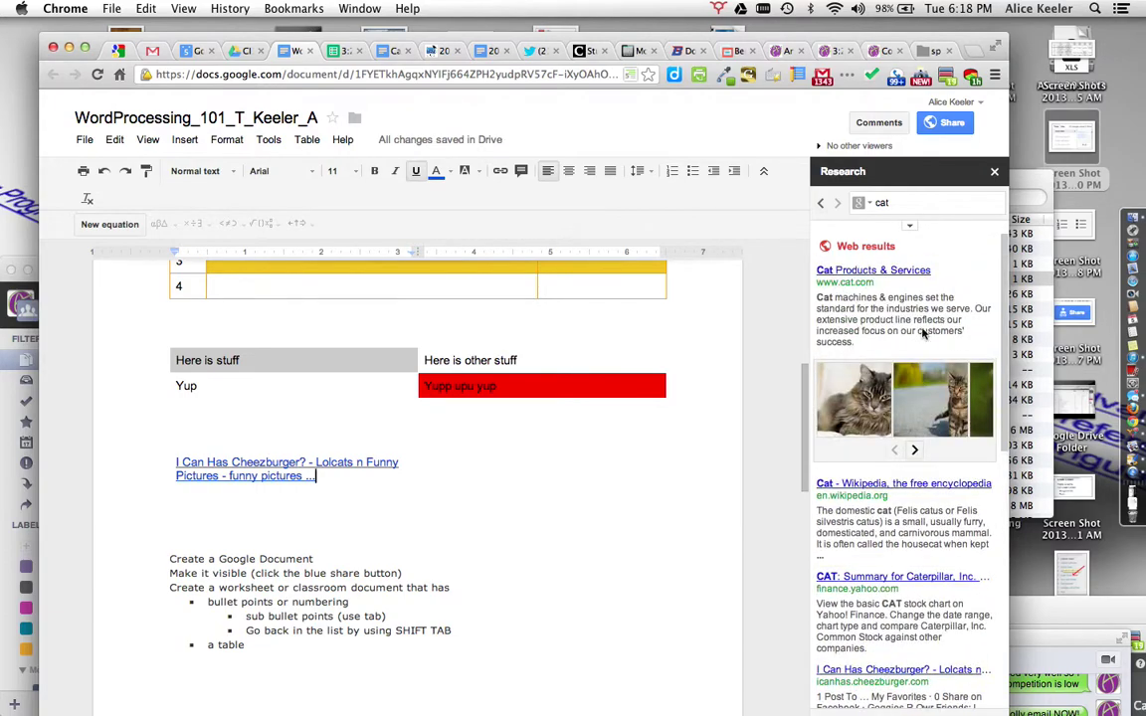
{"action": "left_click", "coordinate": [872, 207]}
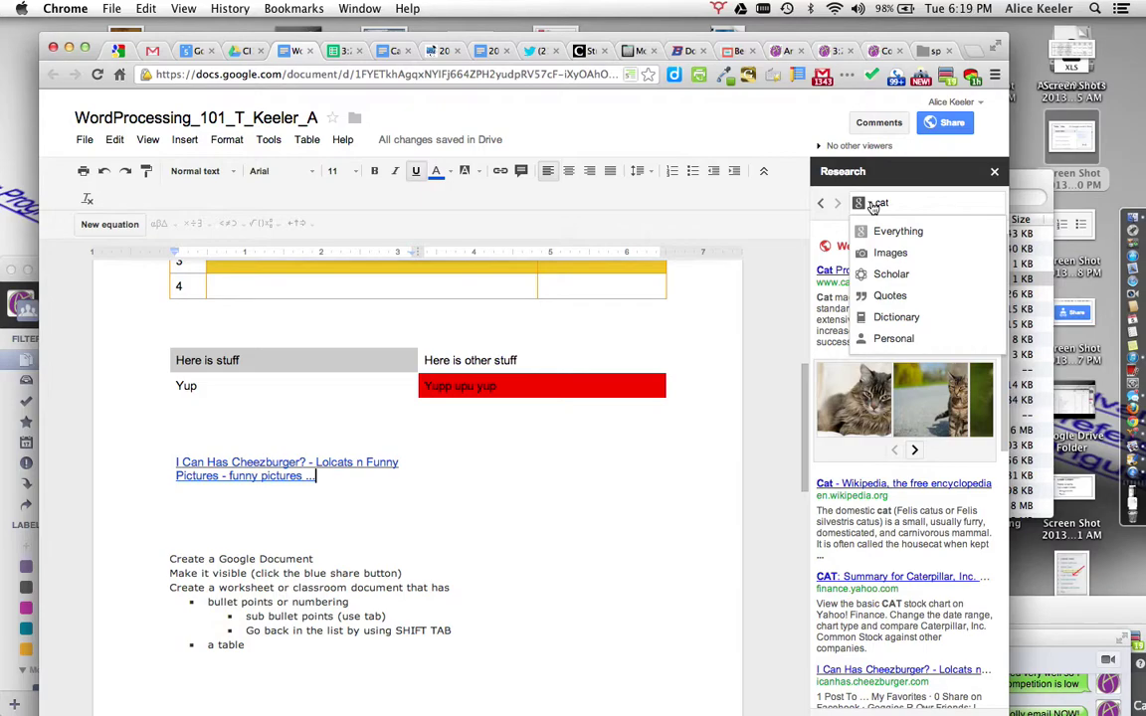
Step: Switch the cat research to images and insert the pug-and-cat and cat-and-bird photos
{"action": "left_click", "coordinate": [887, 257]}
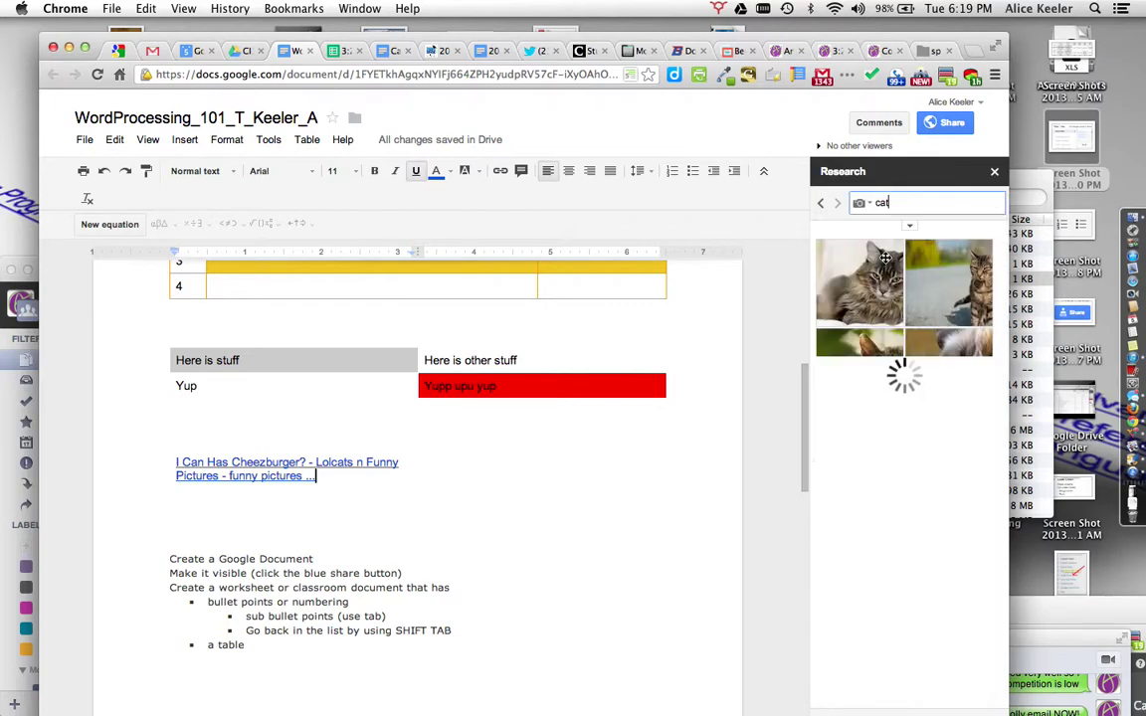
{"action": "left_click_drag", "start_coordinate": [945, 547], "coordinate": [320, 534]}
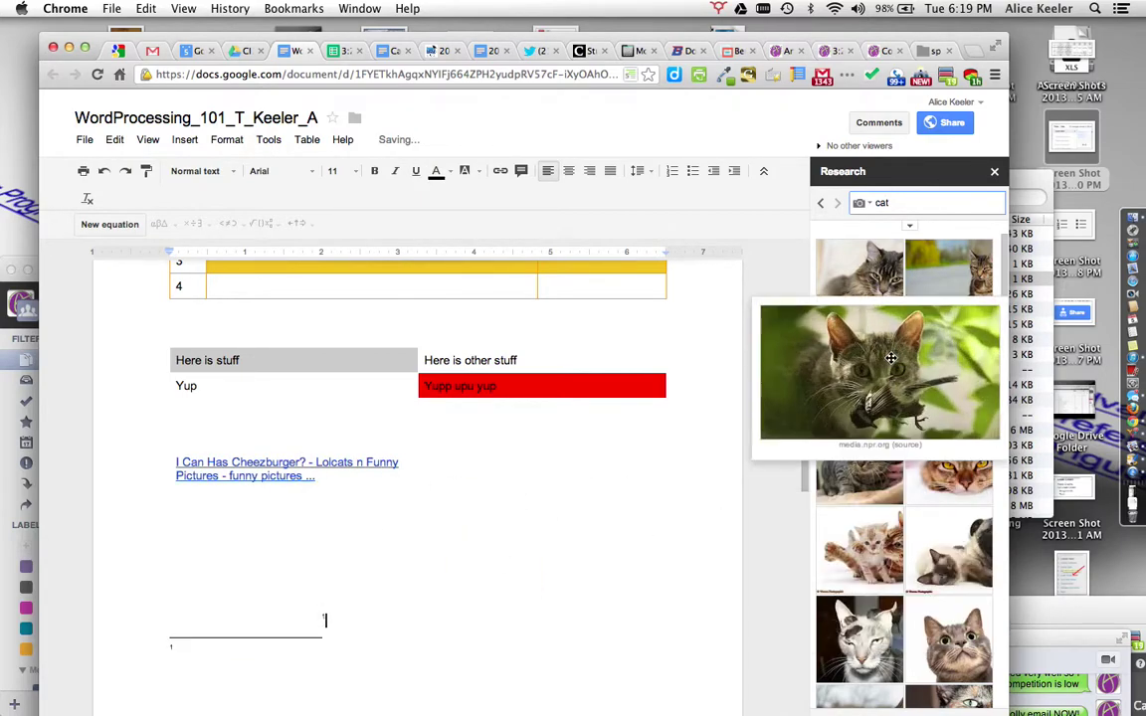
{"action": "mouse_move", "coordinate": [860, 402]}
{"action": "left_click_drag", "start_coordinate": [890, 361], "coordinate": [529, 565]}
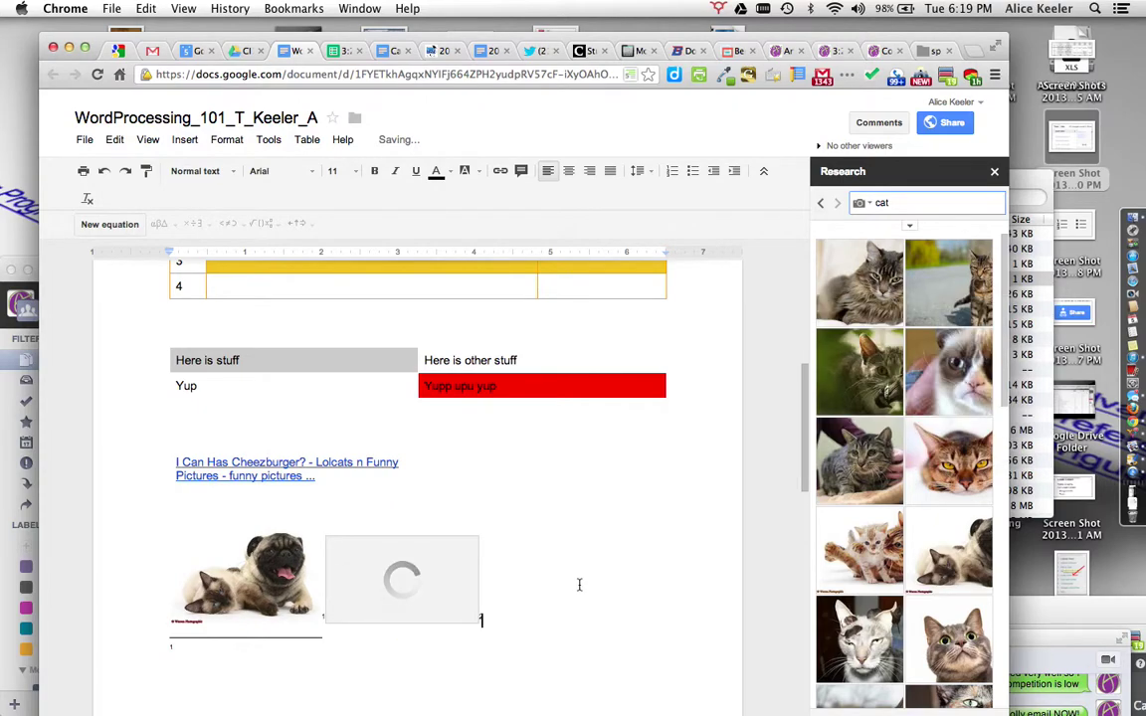
{"action": "scroll", "coordinate": [579, 585], "scroll_direction": "down", "scroll_amount": 5}
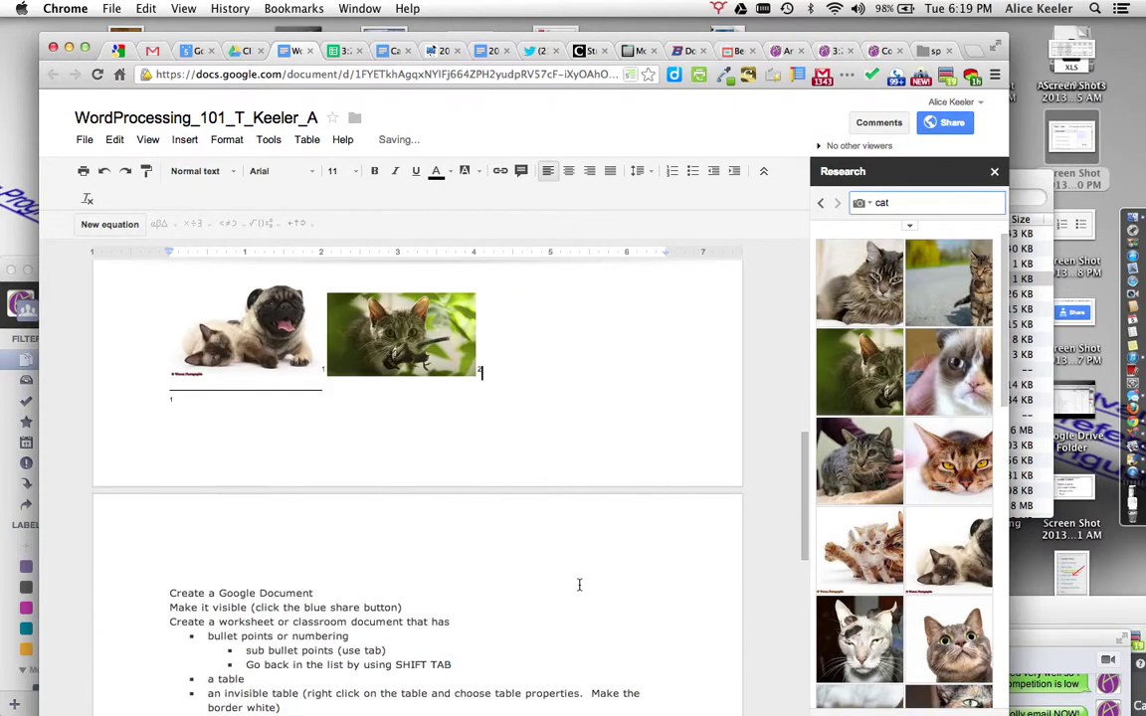
{"action": "scroll", "coordinate": [579, 585], "scroll_direction": "down", "scroll_amount": 4}
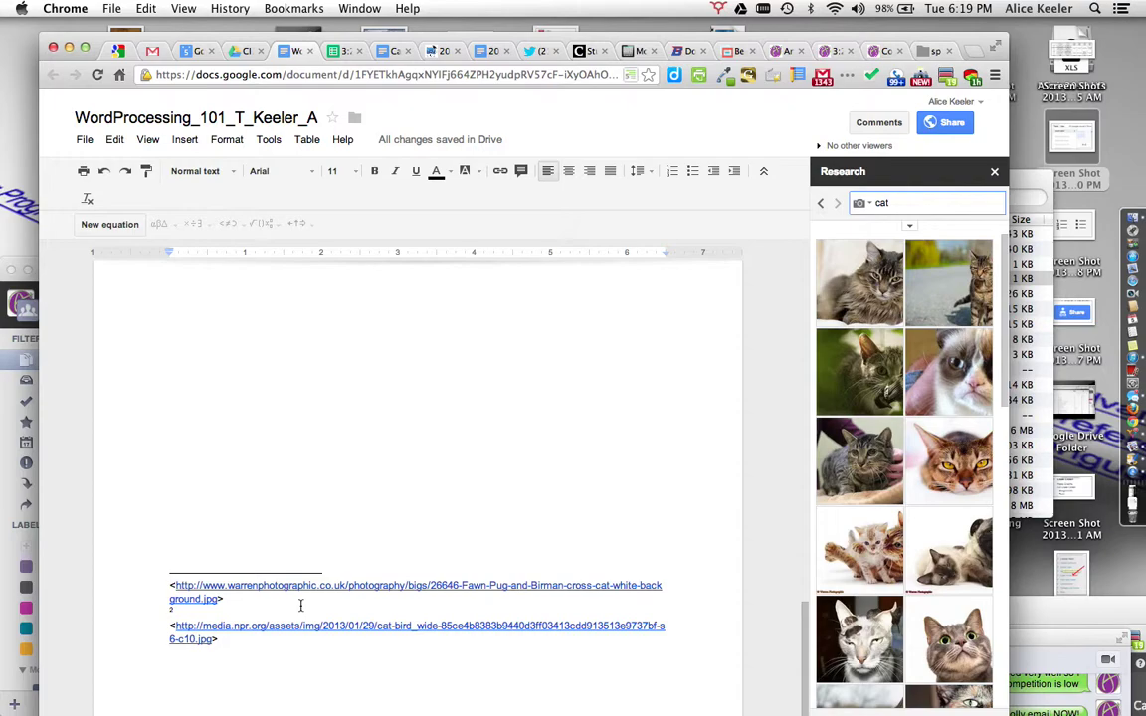
Step: Drag the cat-and-bird photo's corner handle until it is smaller than its original size
{"action": "scroll", "coordinate": [301, 605], "scroll_direction": "up", "scroll_amount": 10}
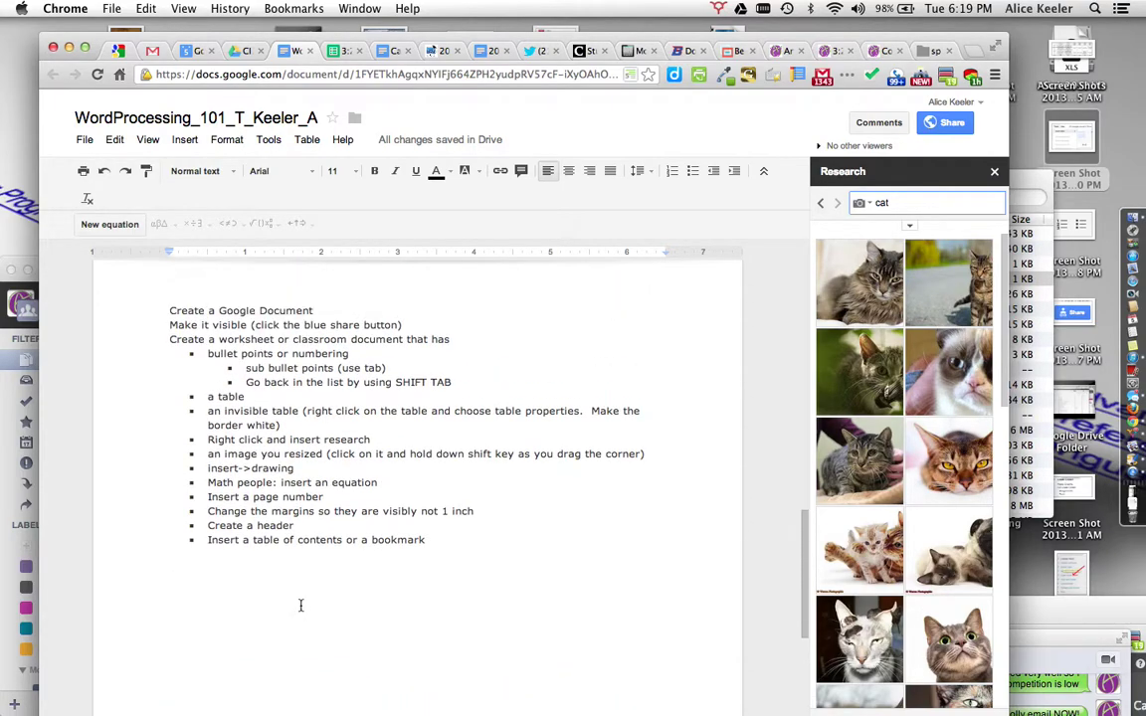
{"action": "scroll", "coordinate": [301, 605], "scroll_direction": "up", "scroll_amount": 5}
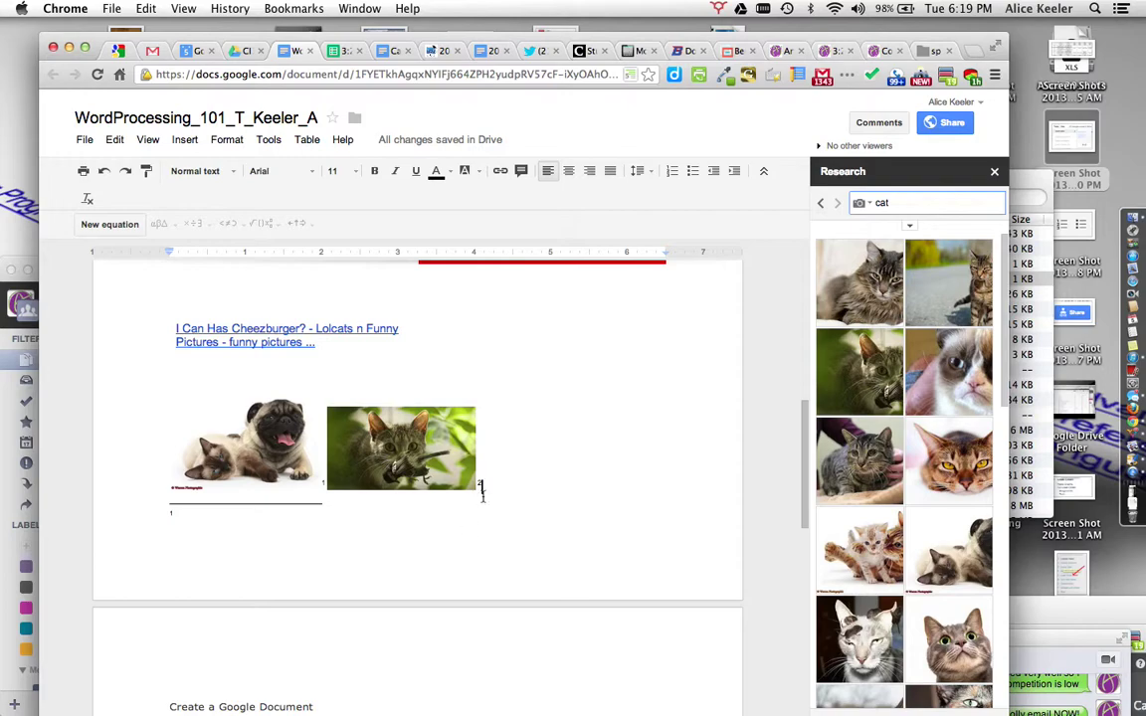
{"action": "scroll", "coordinate": [478, 490], "scroll_direction": "down", "scroll_amount": 10}
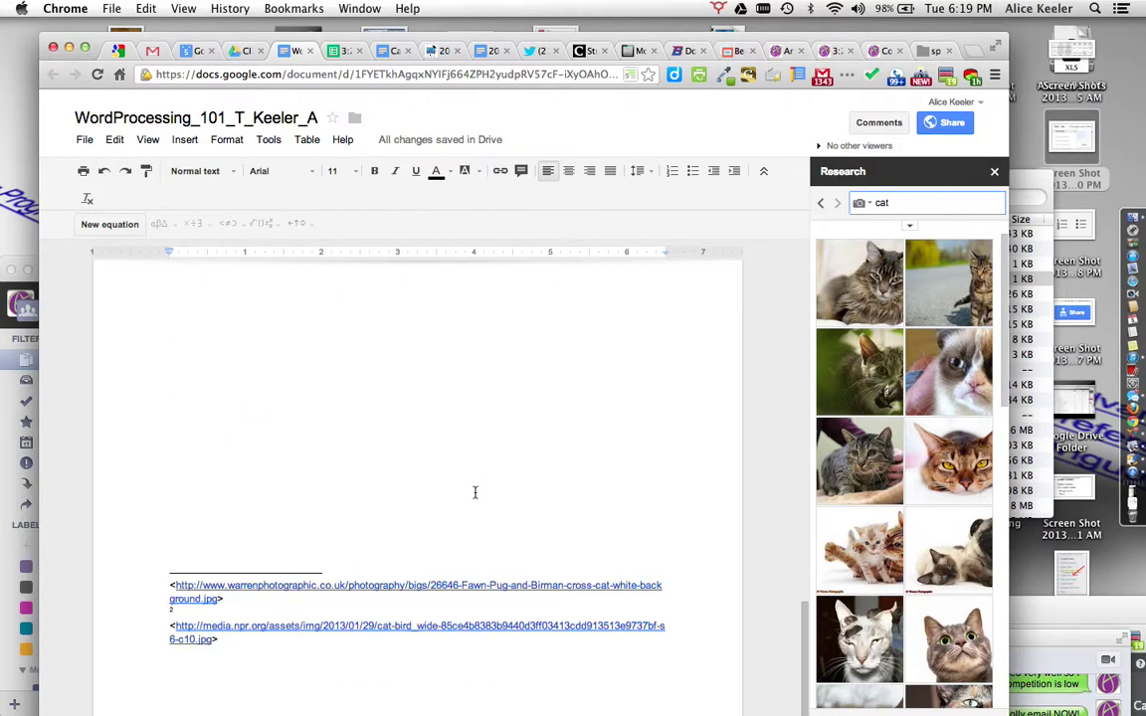
{"action": "scroll", "coordinate": [475, 493], "scroll_direction": "up", "scroll_amount": 10}
{"action": "scroll", "coordinate": [474, 490], "scroll_direction": "down", "scroll_amount": 1}
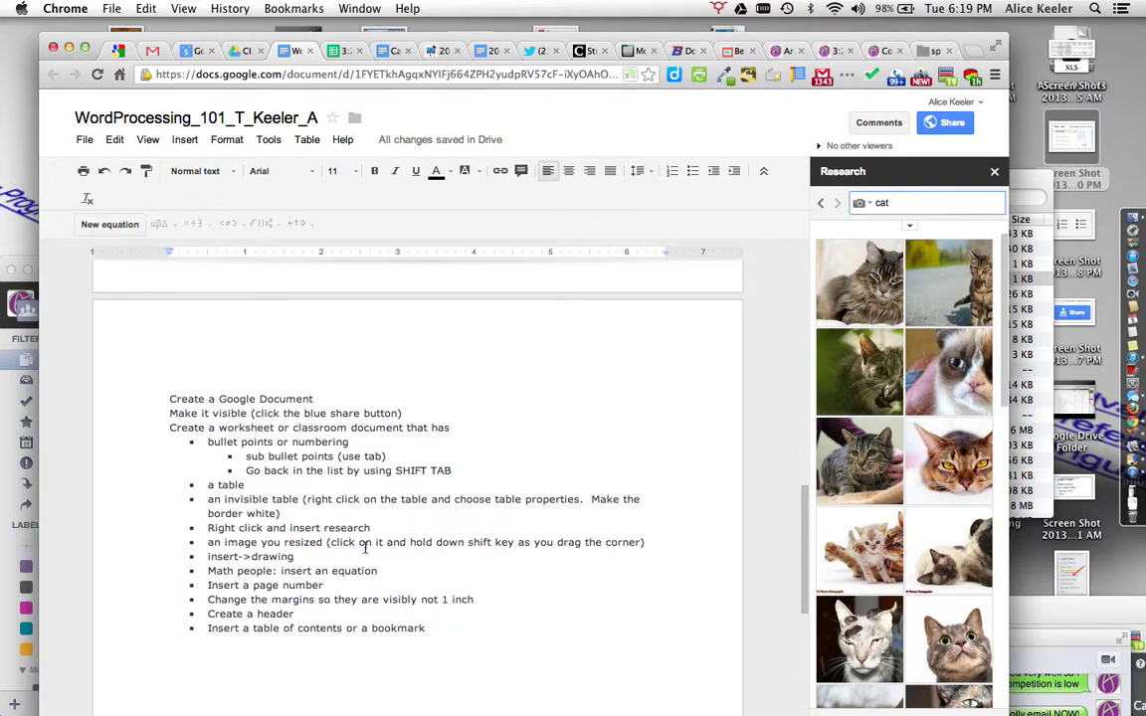
{"action": "scroll", "coordinate": [418, 510], "scroll_direction": "up", "scroll_amount": 5}
{"action": "left_click", "coordinate": [467, 542]}
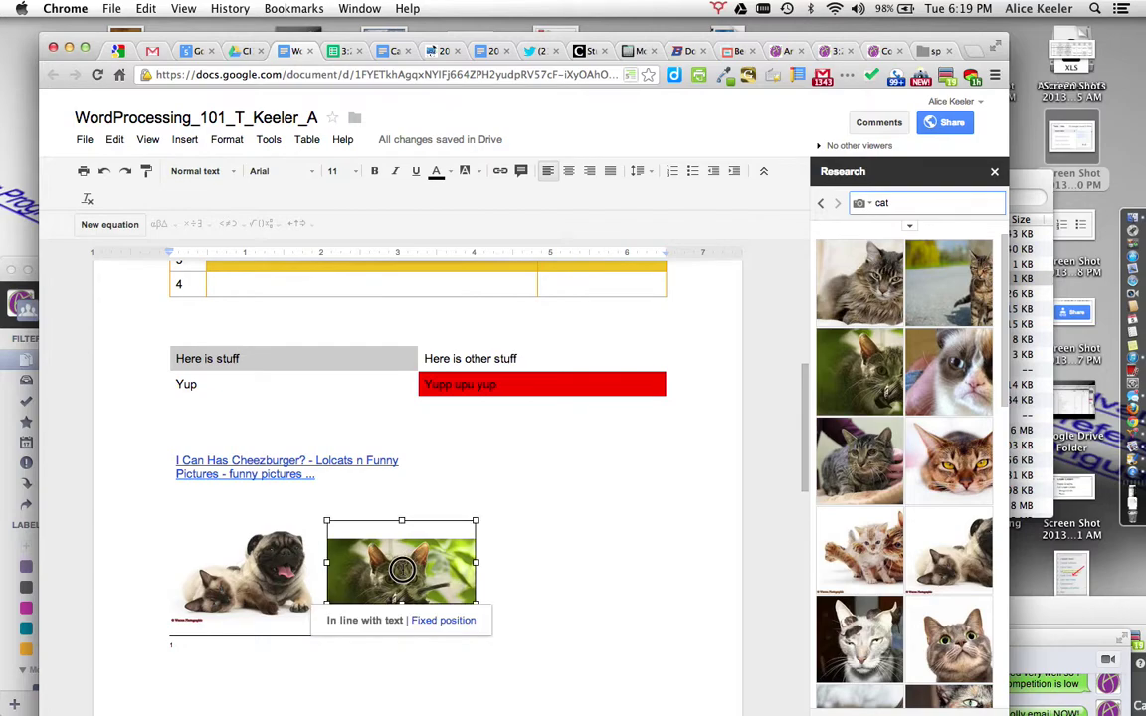
{"action": "left_click_drag", "start_coordinate": [478, 522], "coordinate": [665, 461]}
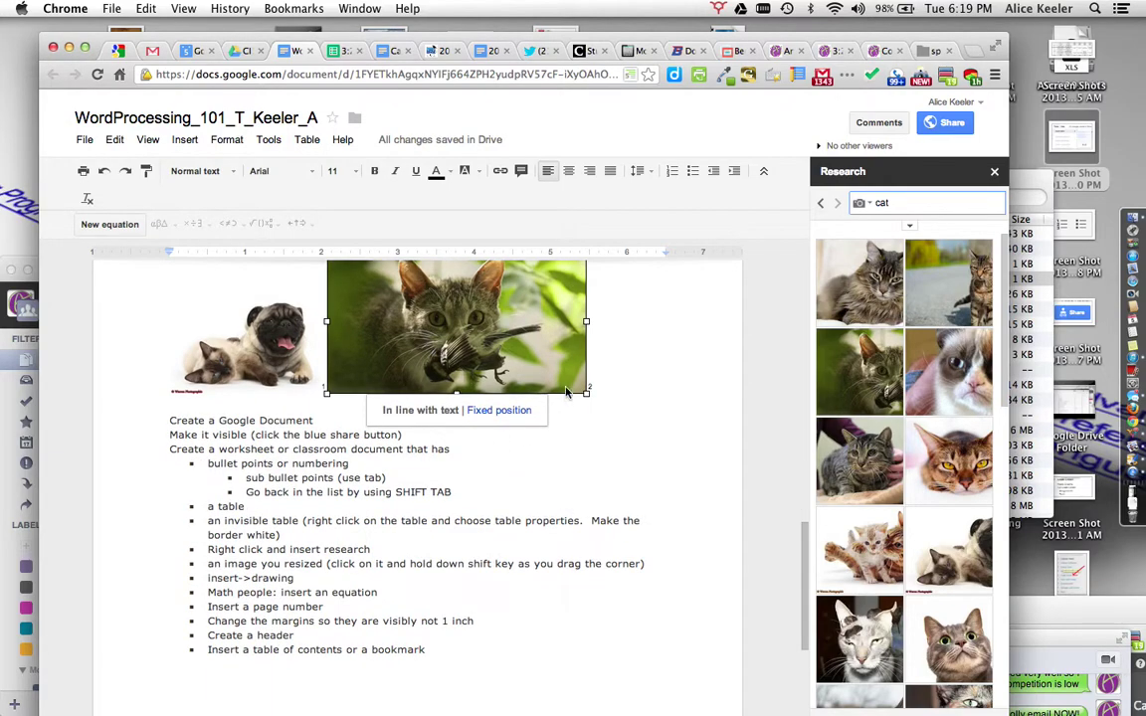
{"action": "left_click_drag", "start_coordinate": [587, 395], "coordinate": [506, 361]}
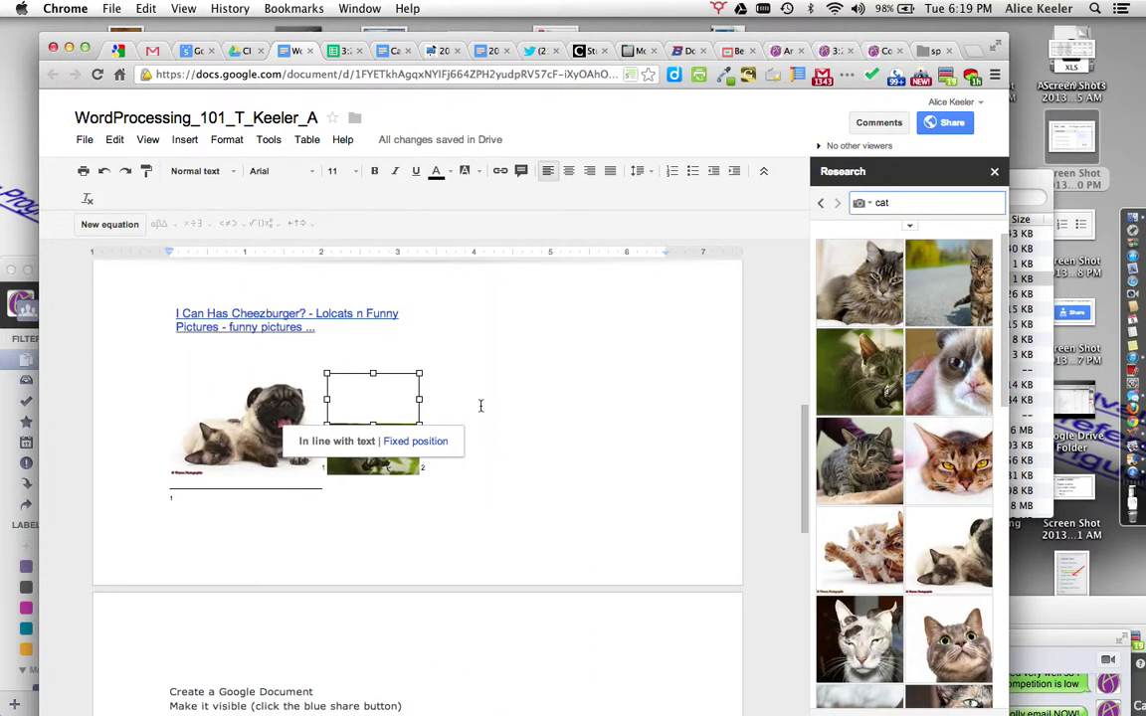
{"action": "scroll", "coordinate": [480, 517], "scroll_direction": "down", "scroll_amount": 4}
{"action": "scroll", "coordinate": [479, 540], "scroll_direction": "up", "scroll_amount": 5}
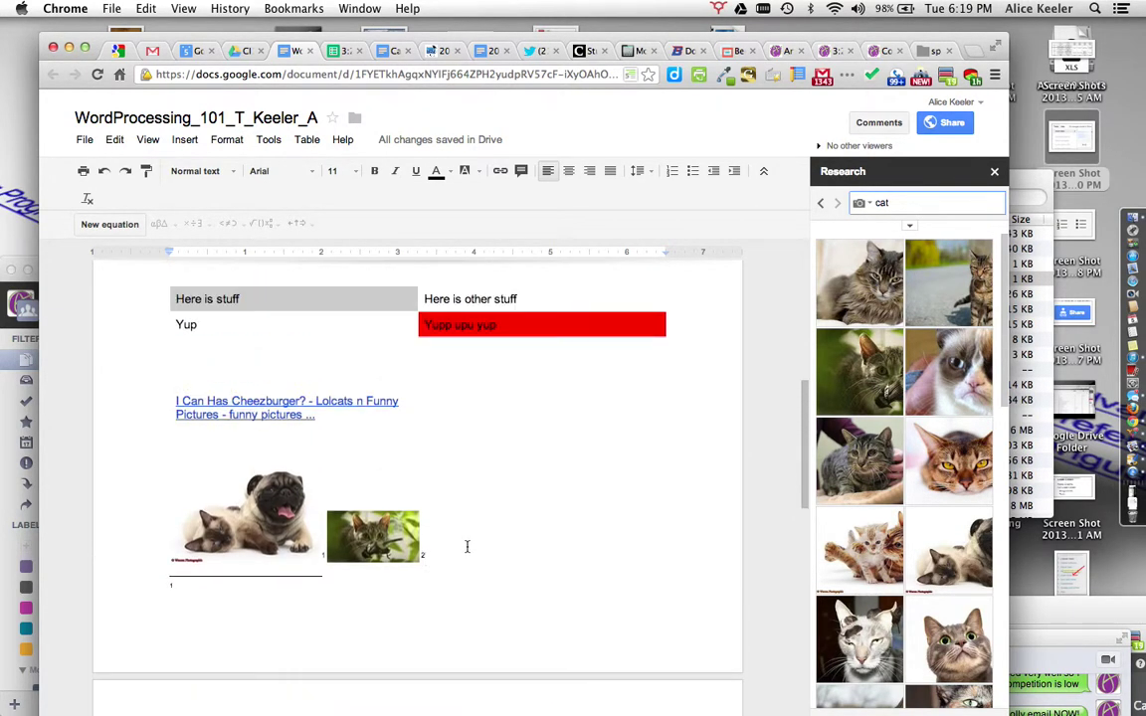
{"action": "scroll", "coordinate": [467, 546], "scroll_direction": "down", "scroll_amount": 2}
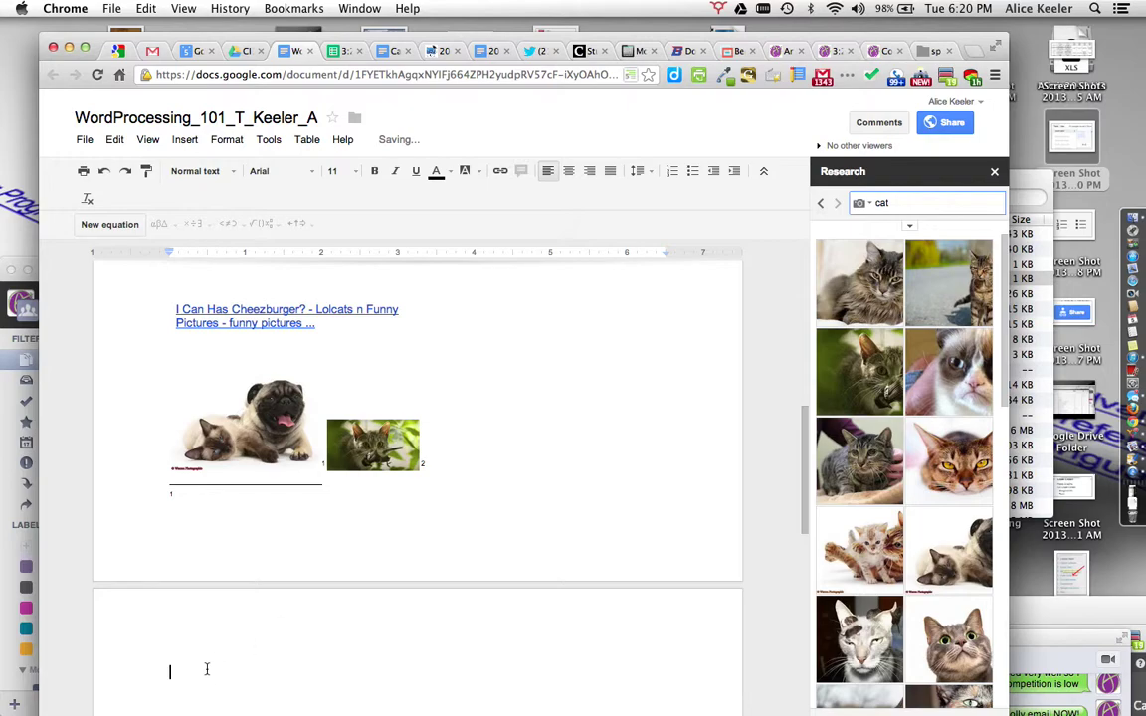
Step: Start a new drawing and draw crossed vertical and horizontal axis lines
{"action": "left_click", "coordinate": [184, 145]}
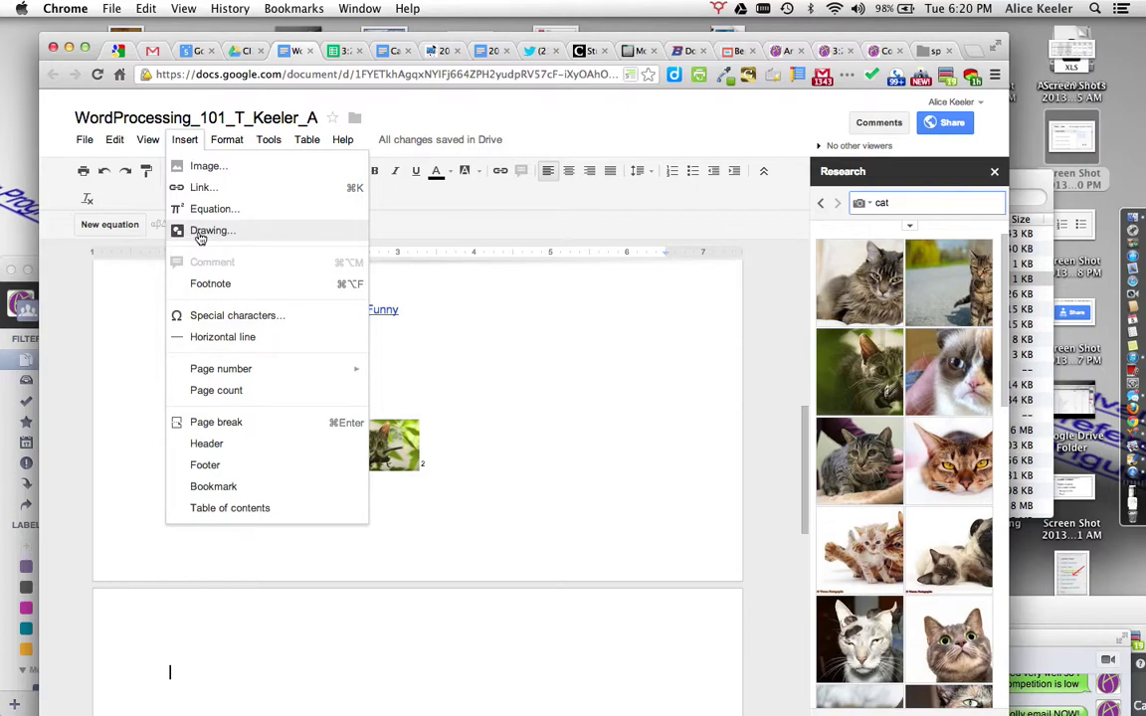
{"action": "left_click", "coordinate": [201, 232]}
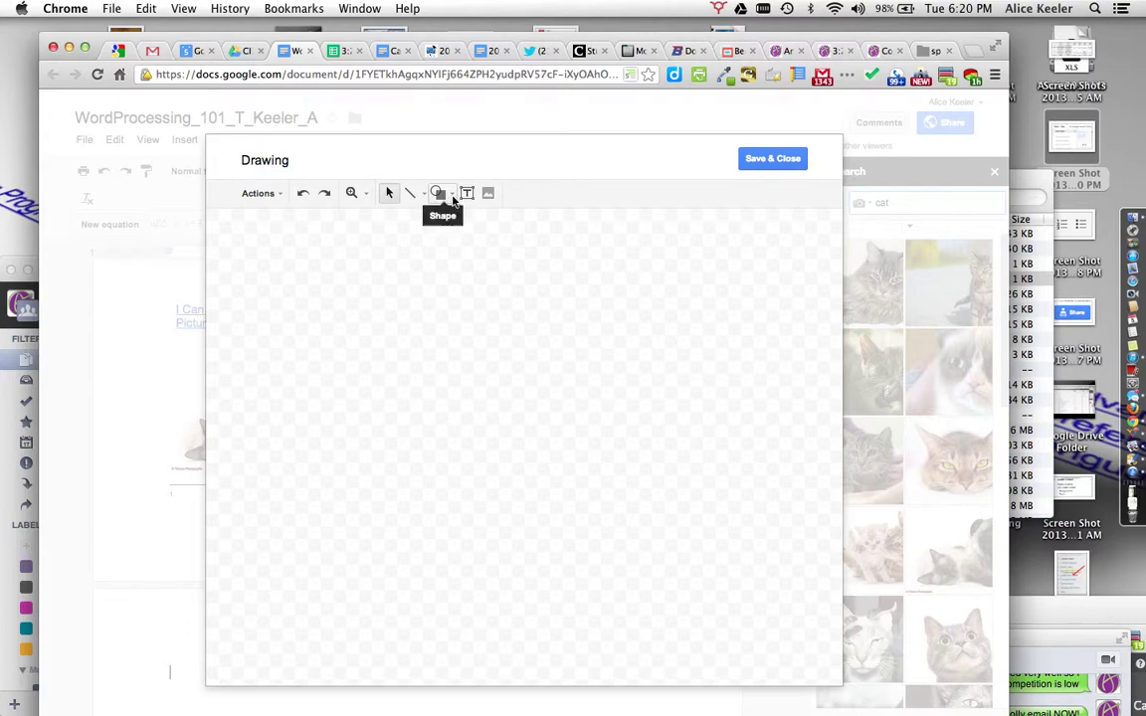
{"action": "left_click", "coordinate": [441, 194]}
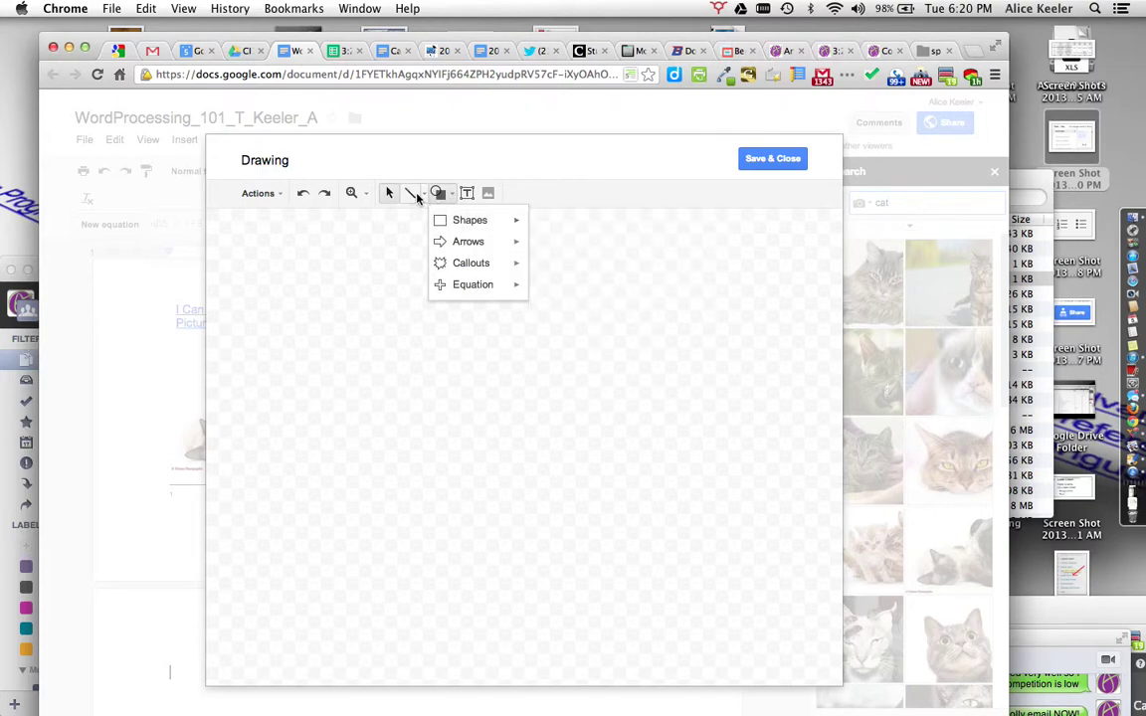
{"action": "left_click", "coordinate": [410, 193]}
{"action": "left_click_drag", "start_coordinate": [423, 266], "coordinate": [423, 572]}
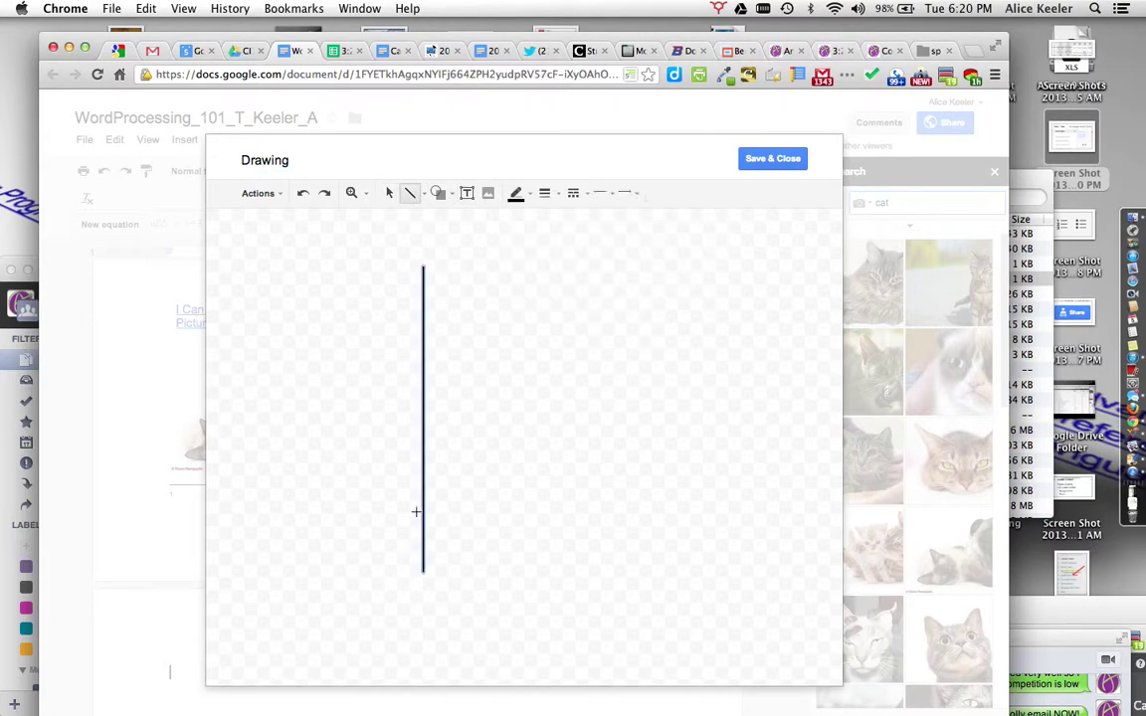
{"action": "mouse_move", "coordinate": [283, 425]}
{"action": "left_mouse_down"}
{"action": "mouse_move", "coordinate": [557, 406]}
{"action": "mouse_move", "coordinate": [583, 424]}
{"action": "left_mouse_up"}
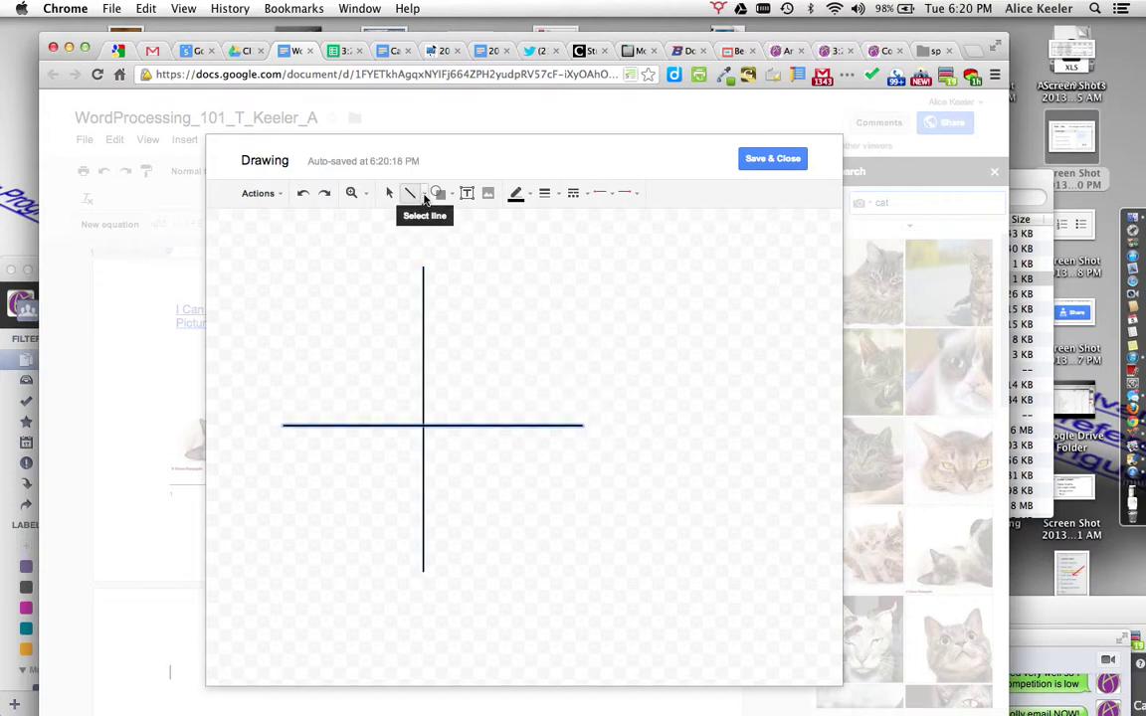
Step: Draw a U-shaped curve dipping below the horizontal axis
{"action": "left_click", "coordinate": [425, 196]}
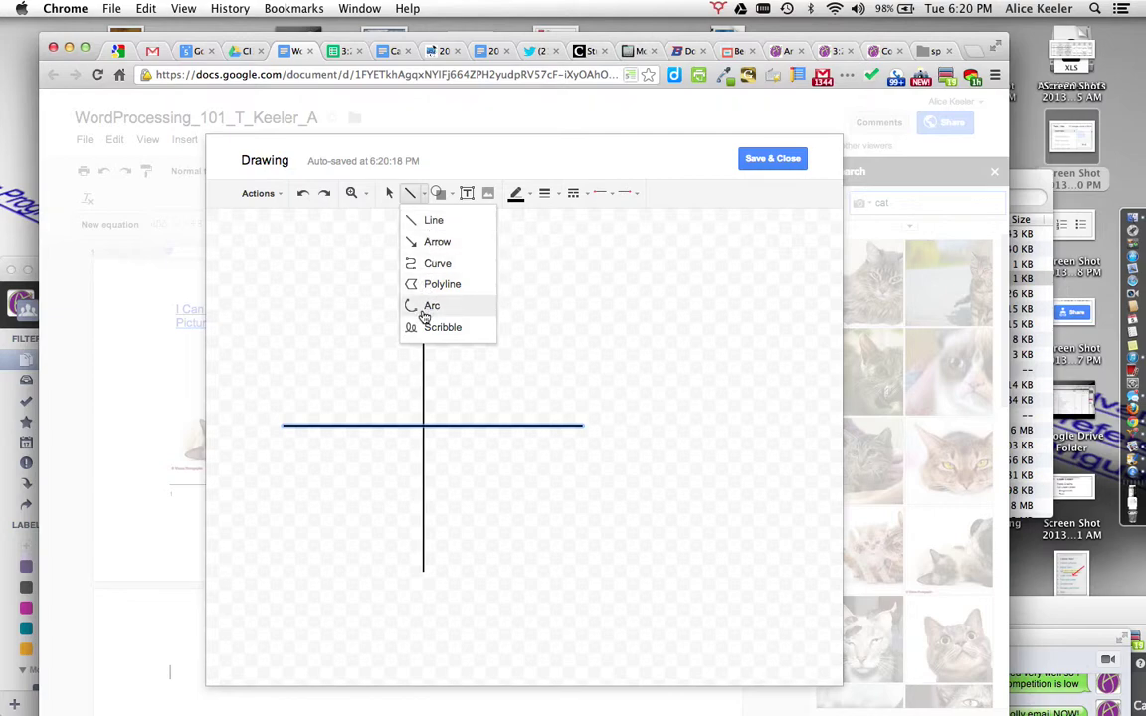
{"action": "left_click", "coordinate": [430, 264]}
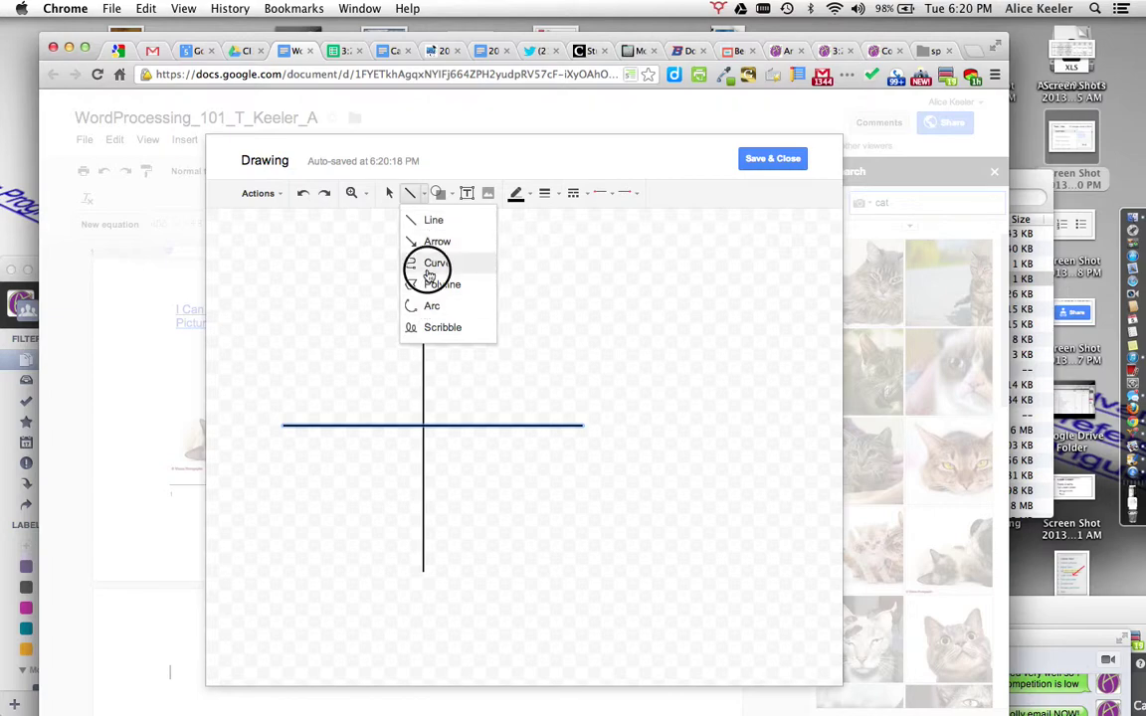
{"action": "left_click", "coordinate": [342, 299]}
{"action": "left_click", "coordinate": [369, 505]}
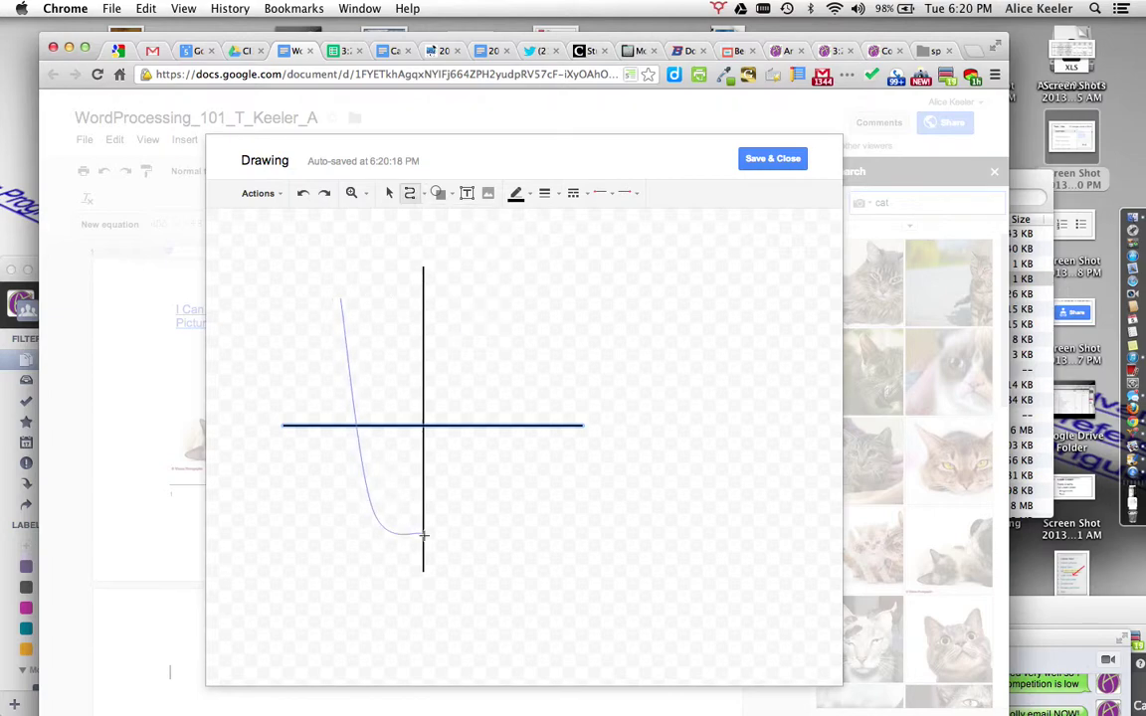
{"action": "left_click", "coordinate": [508, 520]}
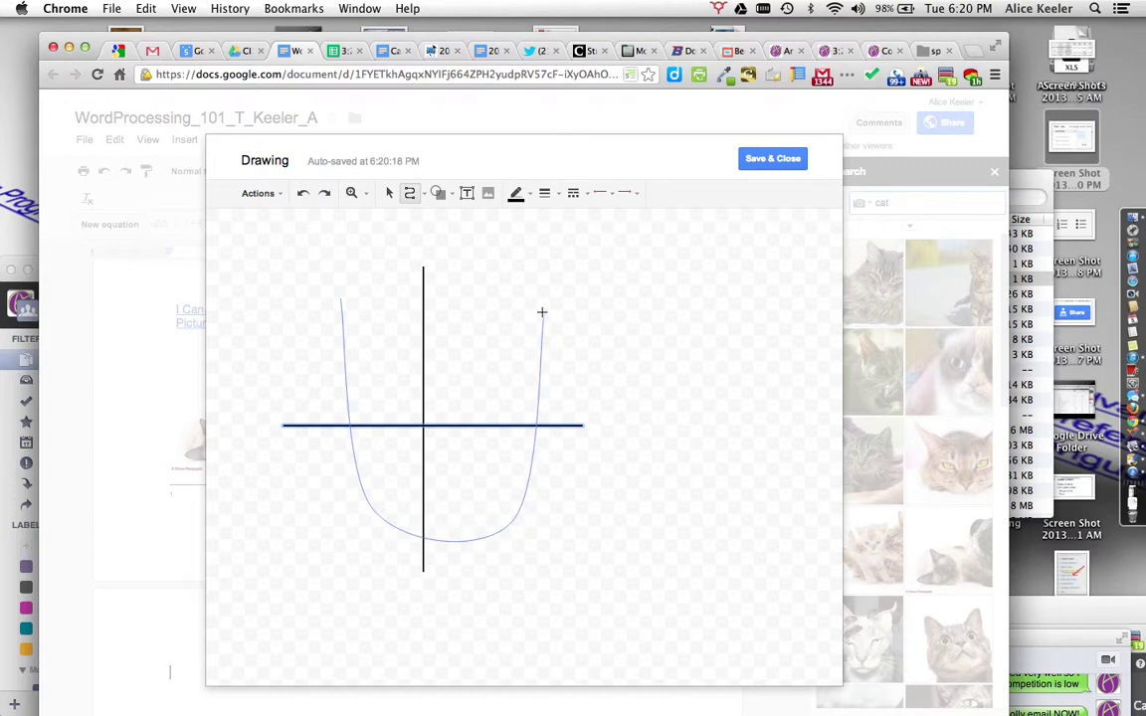
{"action": "double_click", "coordinate": [541, 280]}
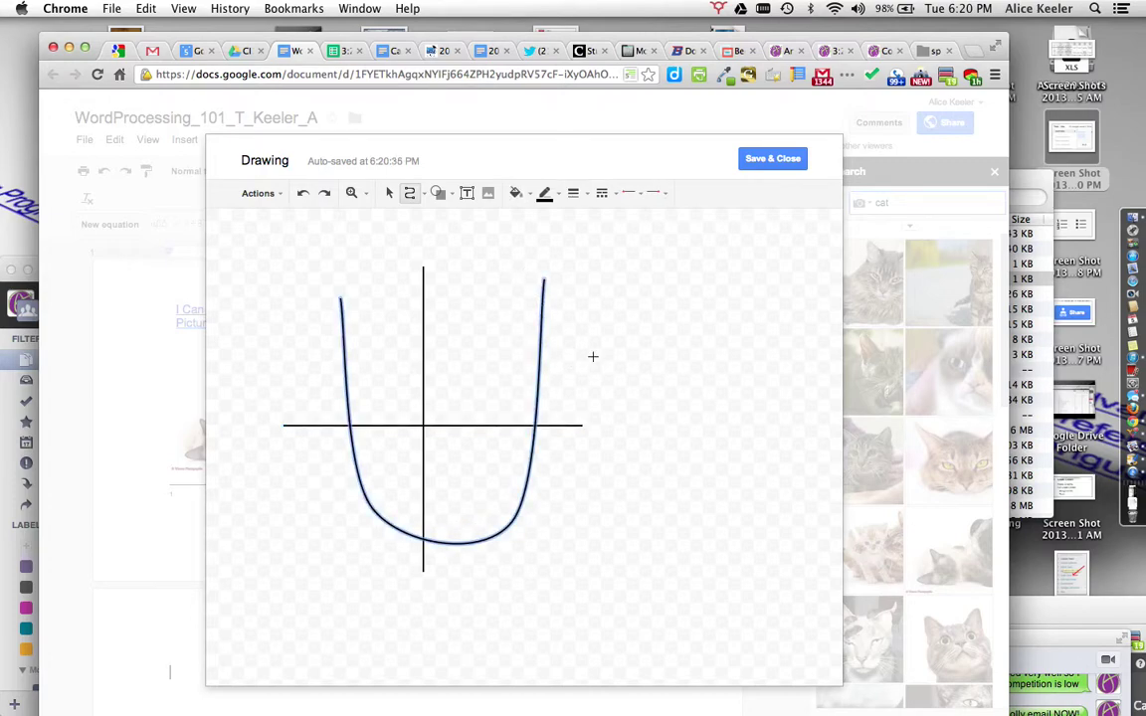
Step: Make the curve green, 12px thick and dashed, with arrowheads on both ends
{"action": "left_click", "coordinate": [544, 194]}
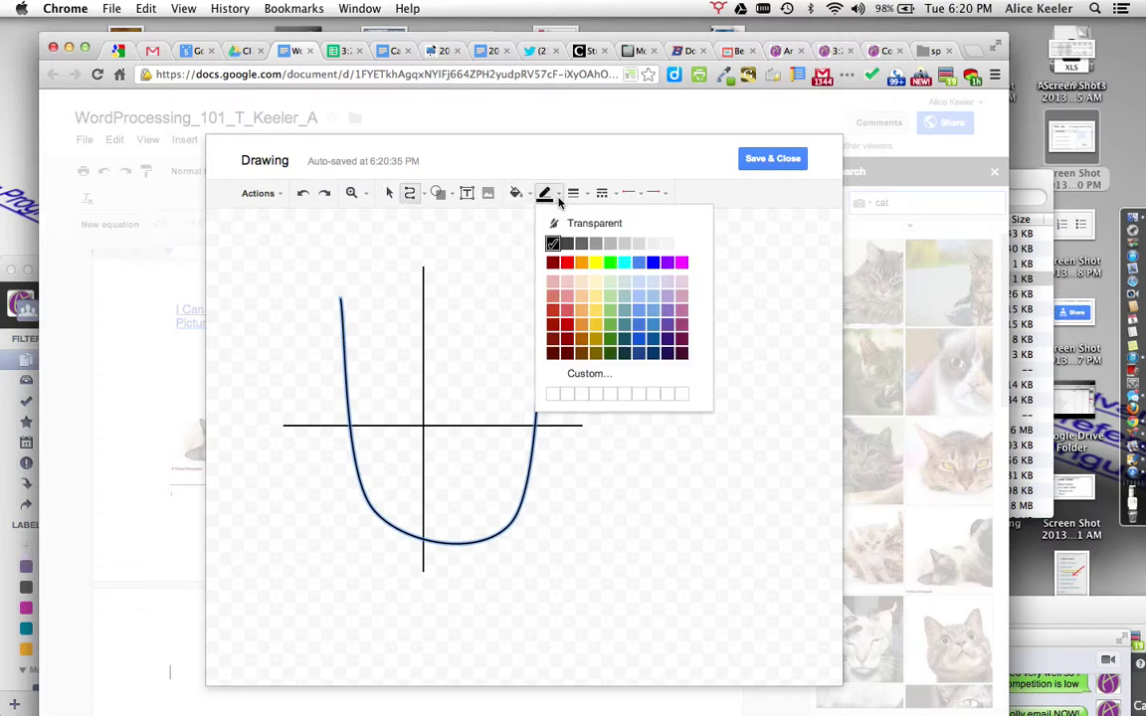
{"action": "left_click", "coordinate": [610, 265]}
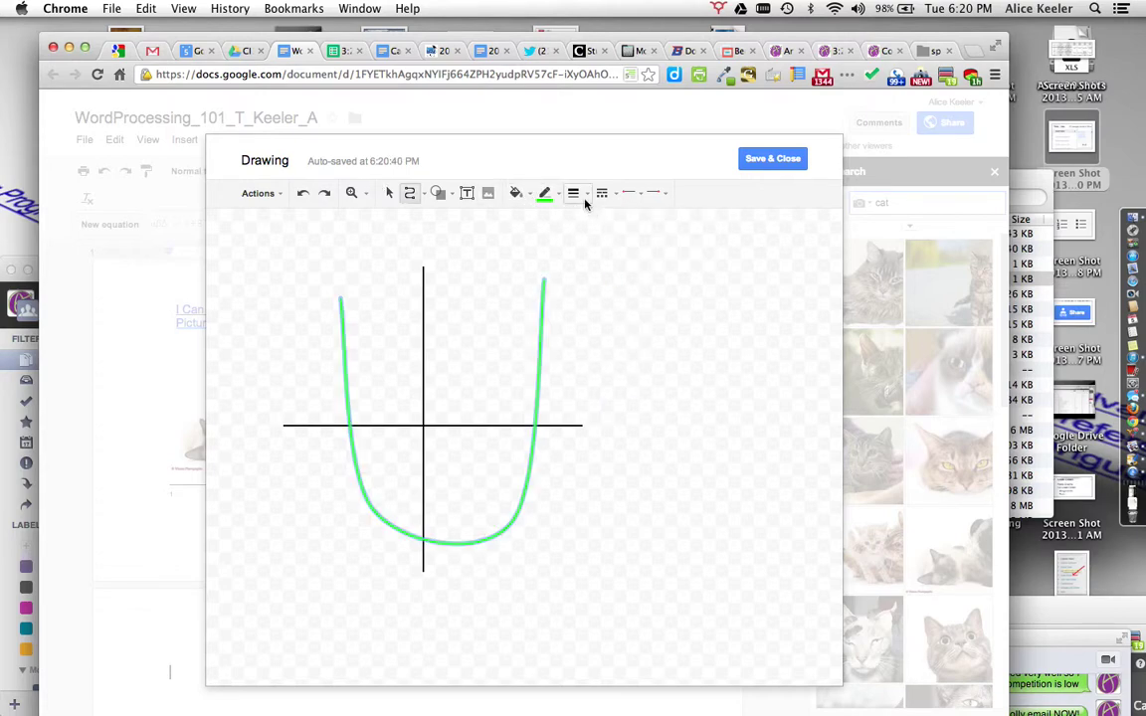
{"action": "left_click", "coordinate": [577, 195]}
{"action": "left_click", "coordinate": [587, 332]}
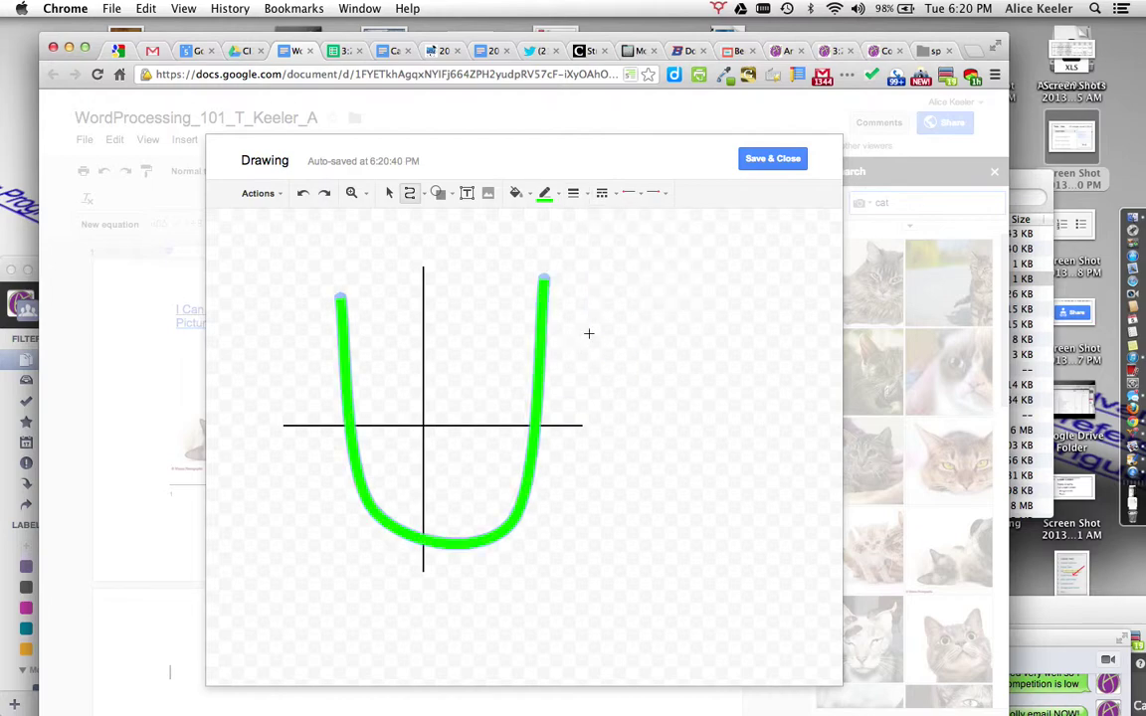
{"action": "left_click", "coordinate": [605, 195]}
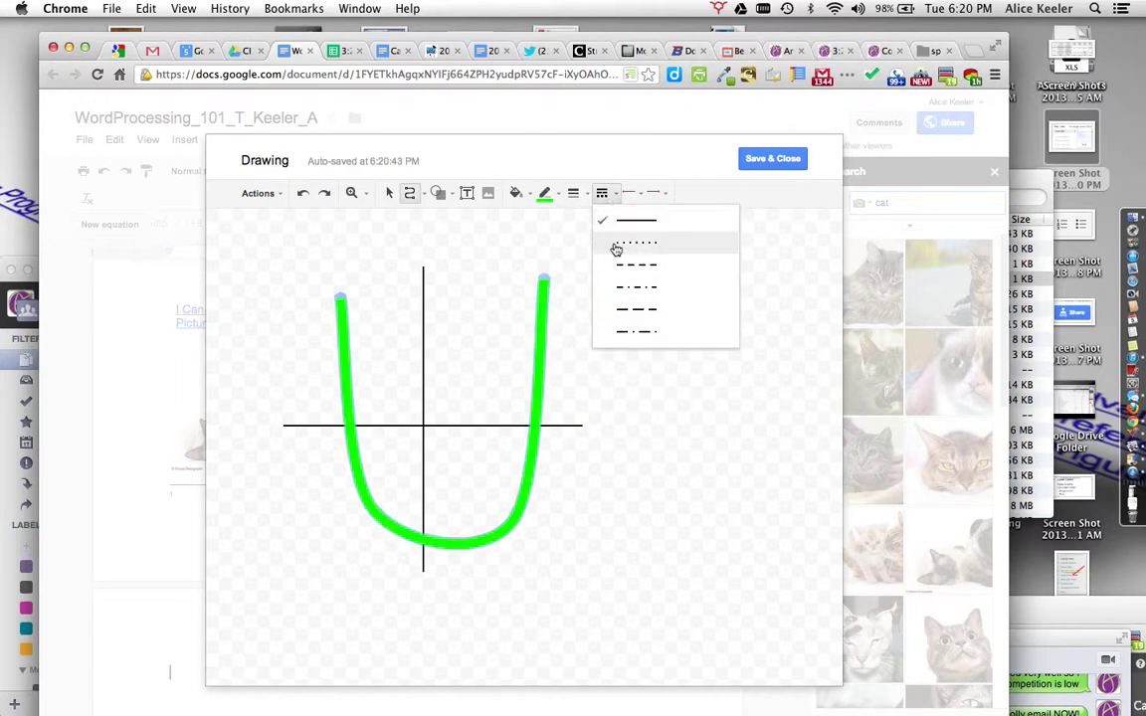
{"action": "left_click", "coordinate": [619, 266]}
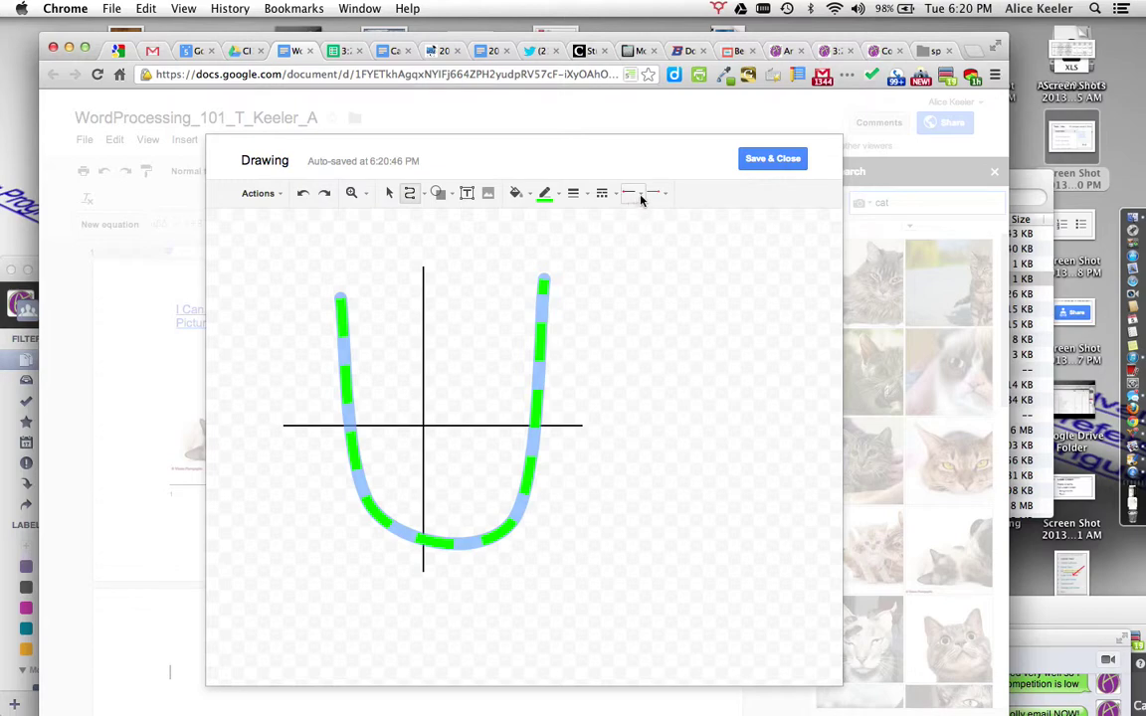
{"action": "left_click", "coordinate": [640, 195]}
{"action": "left_click", "coordinate": [649, 246]}
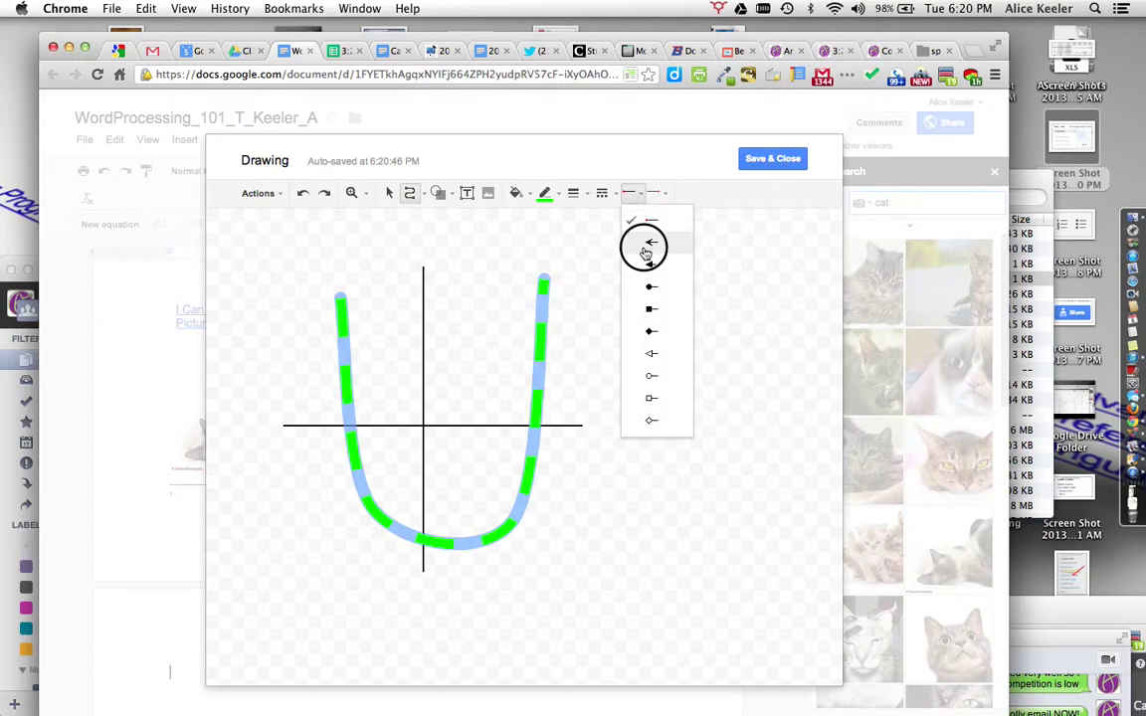
{"action": "left_click", "coordinate": [654, 192]}
{"action": "left_click", "coordinate": [670, 243]}
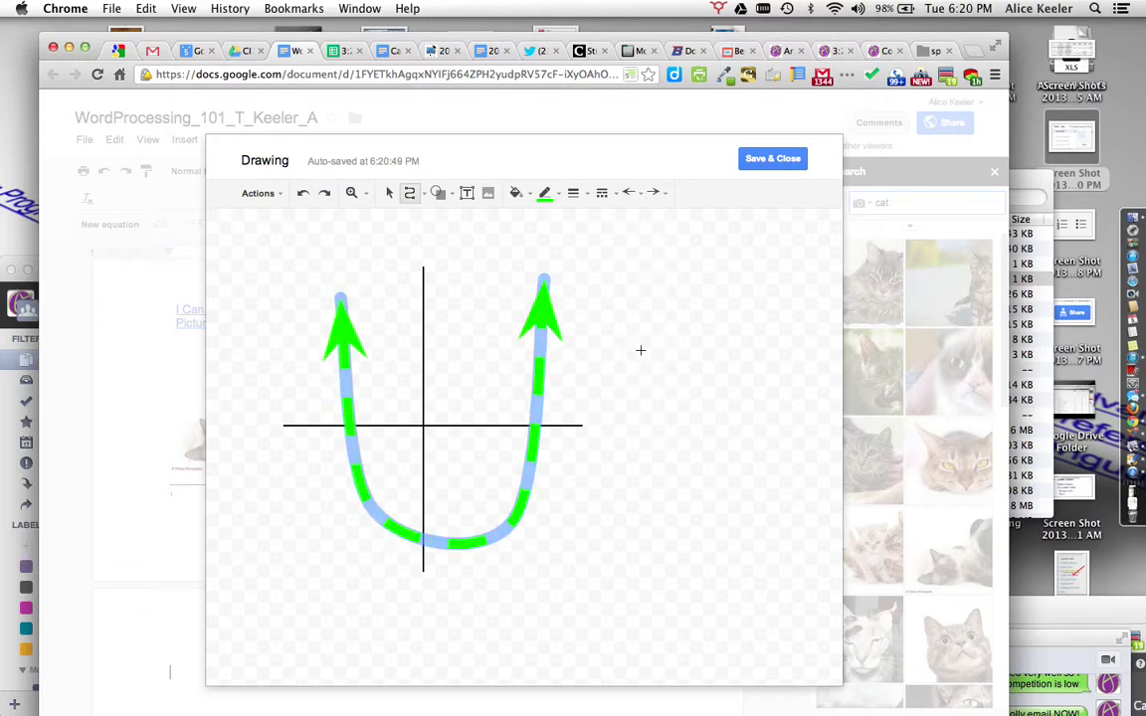
Step: Delete a stray line, save the drawing, shrink it, and add a blank line after it
{"action": "left_click", "coordinate": [633, 405]}
{"action": "double_click", "coordinate": [622, 274]}
{"action": "left_click", "coordinate": [390, 194]}
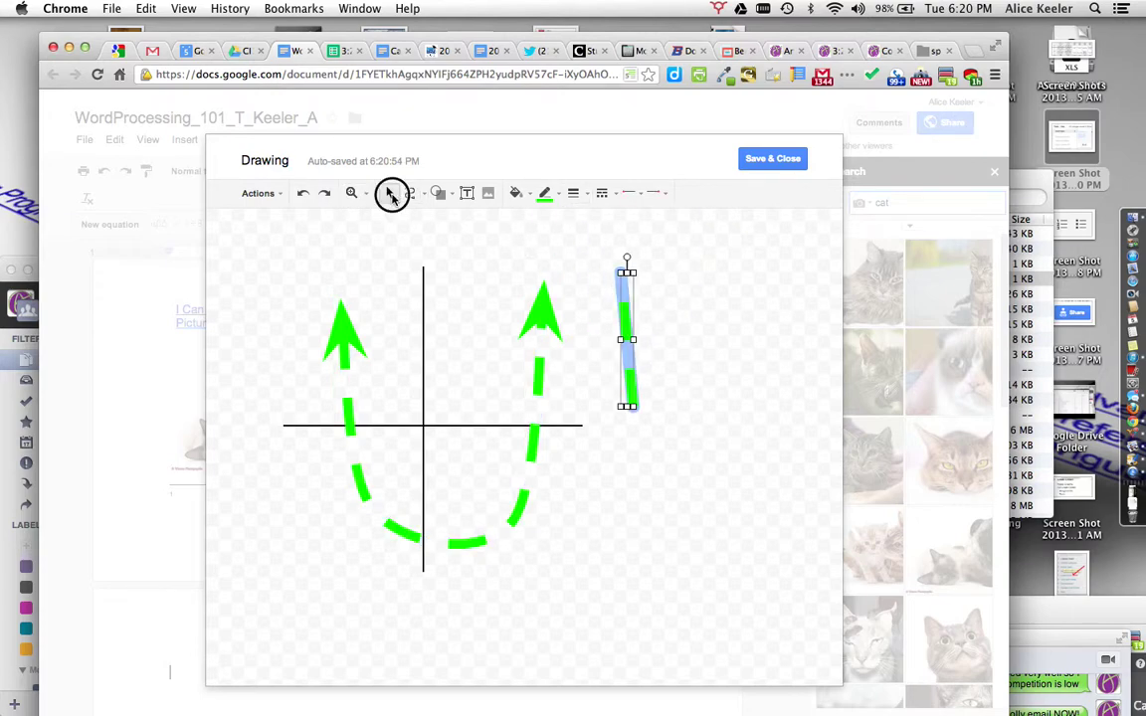
{"action": "left_click", "coordinate": [627, 325]}
{"action": "key", "text": "BackSpace"}
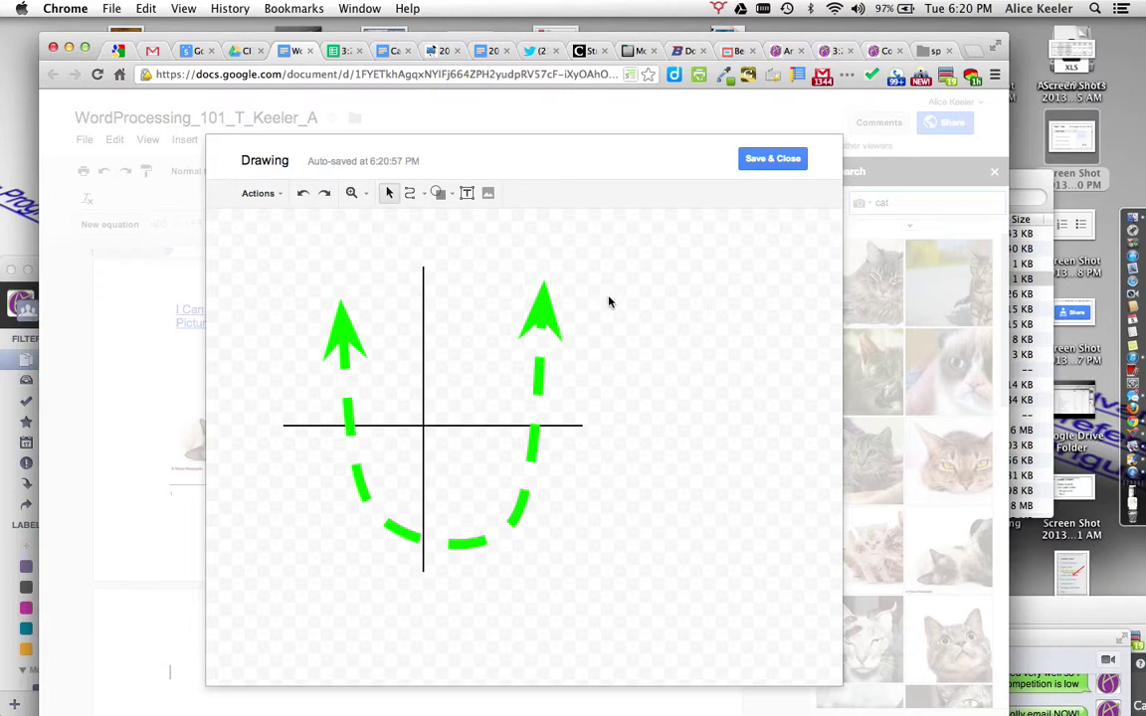
{"action": "left_click", "coordinate": [768, 160]}
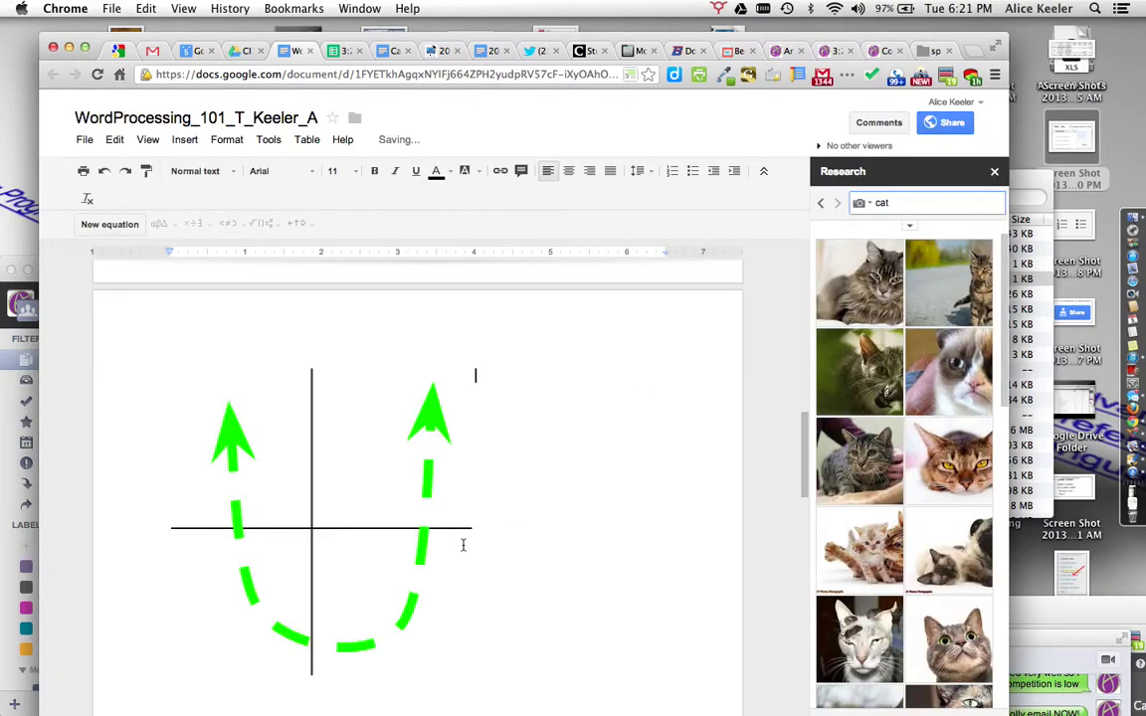
{"action": "left_click", "coordinate": [390, 526]}
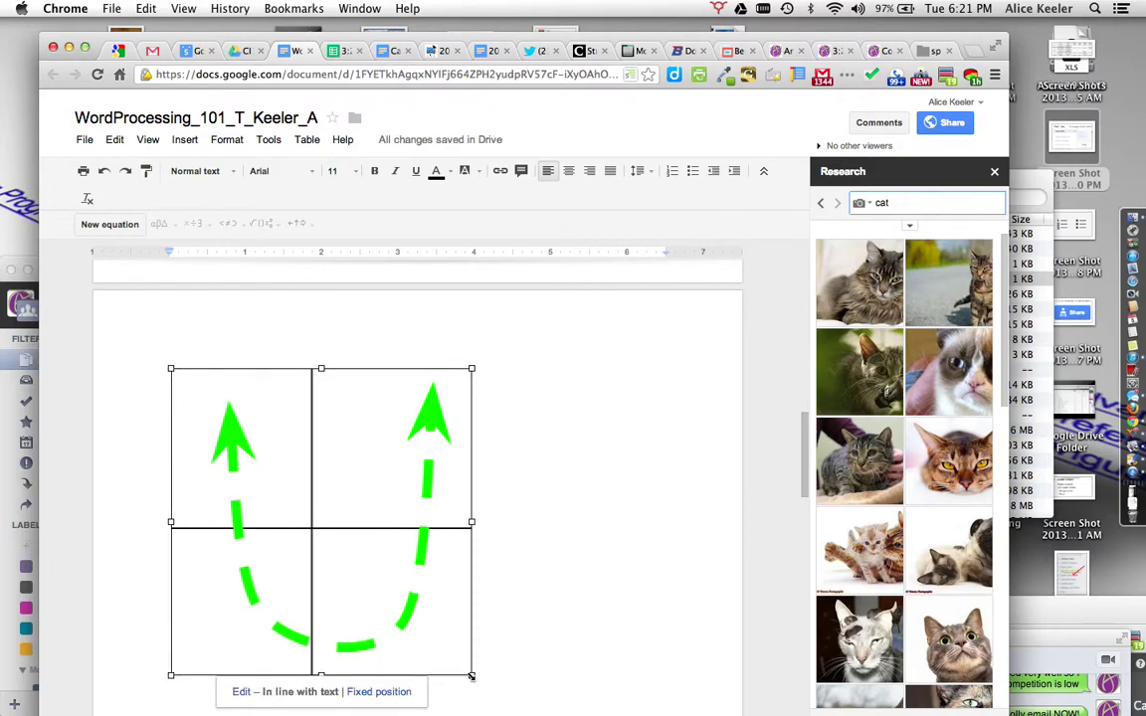
{"action": "left_click_drag", "start_coordinate": [472, 676], "coordinate": [317, 512]}
{"action": "left_click", "coordinate": [361, 508]}
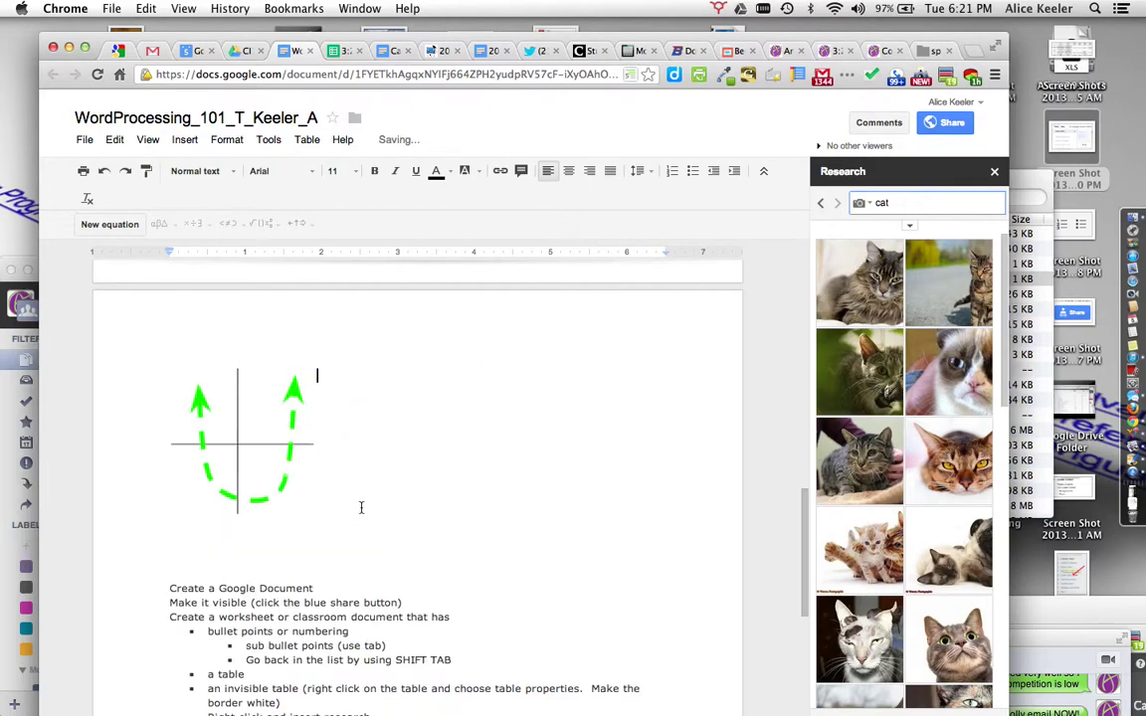
{"action": "key", "text": "Return"}
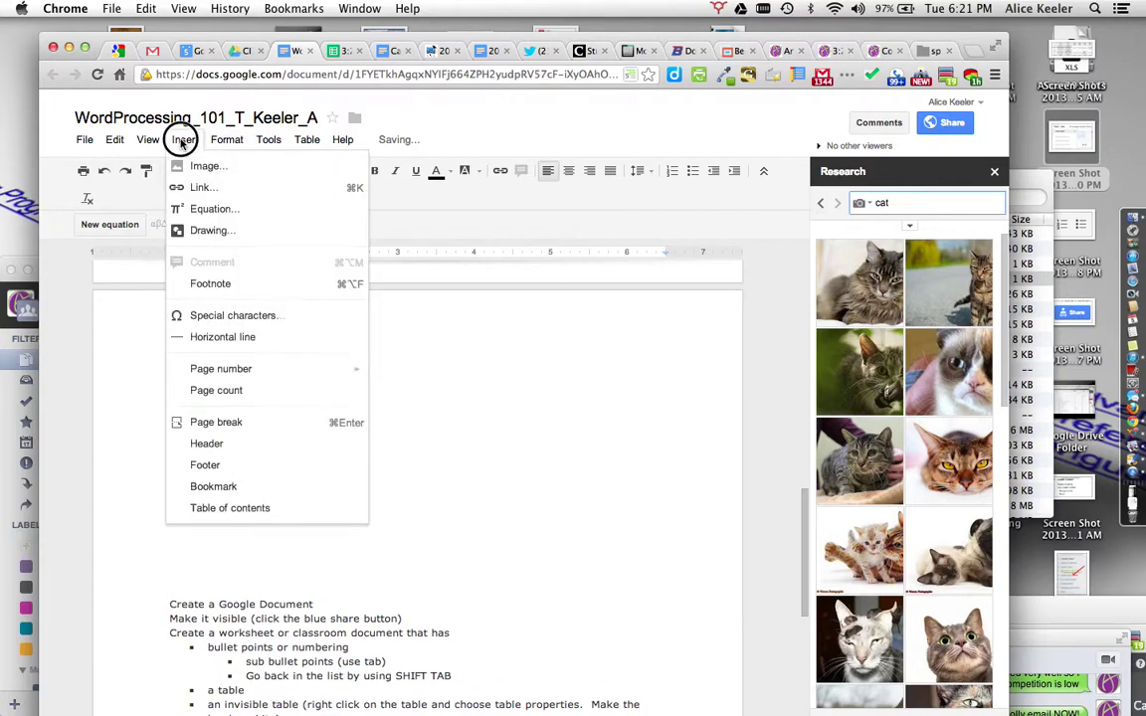
Step: Start a second drawing with a tall oval on the left of the canvas
{"action": "left_click", "coordinate": [179, 228]}
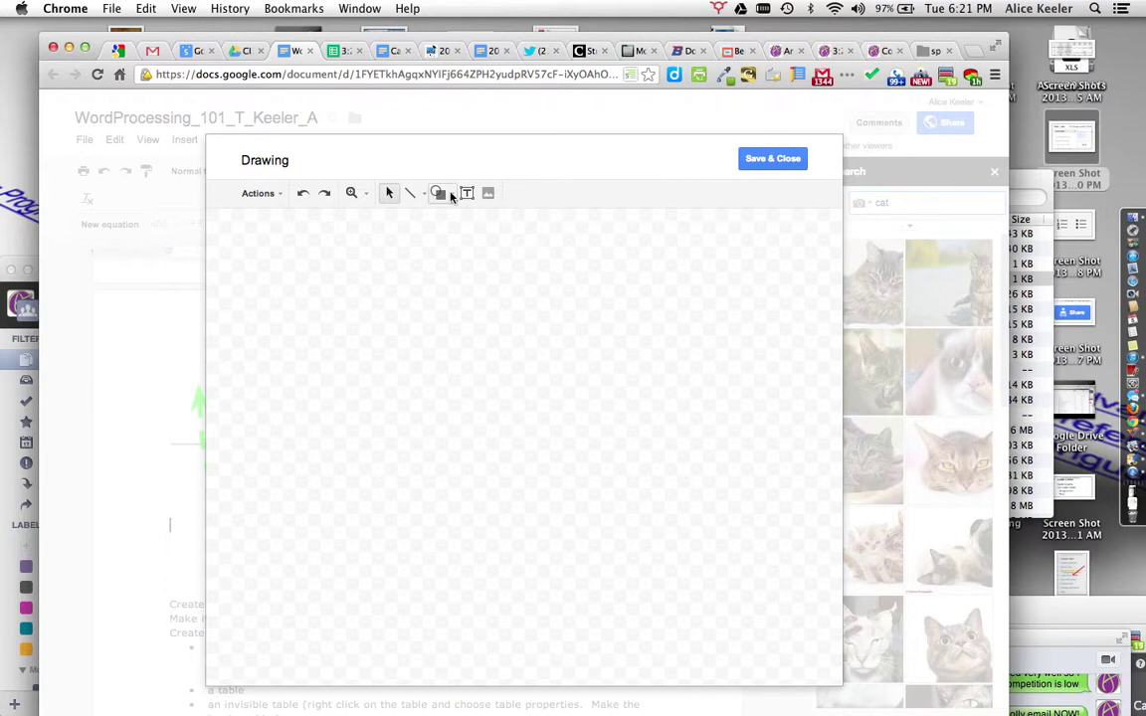
{"action": "left_click", "coordinate": [450, 195]}
{"action": "mouse_move", "coordinate": [465, 222]}
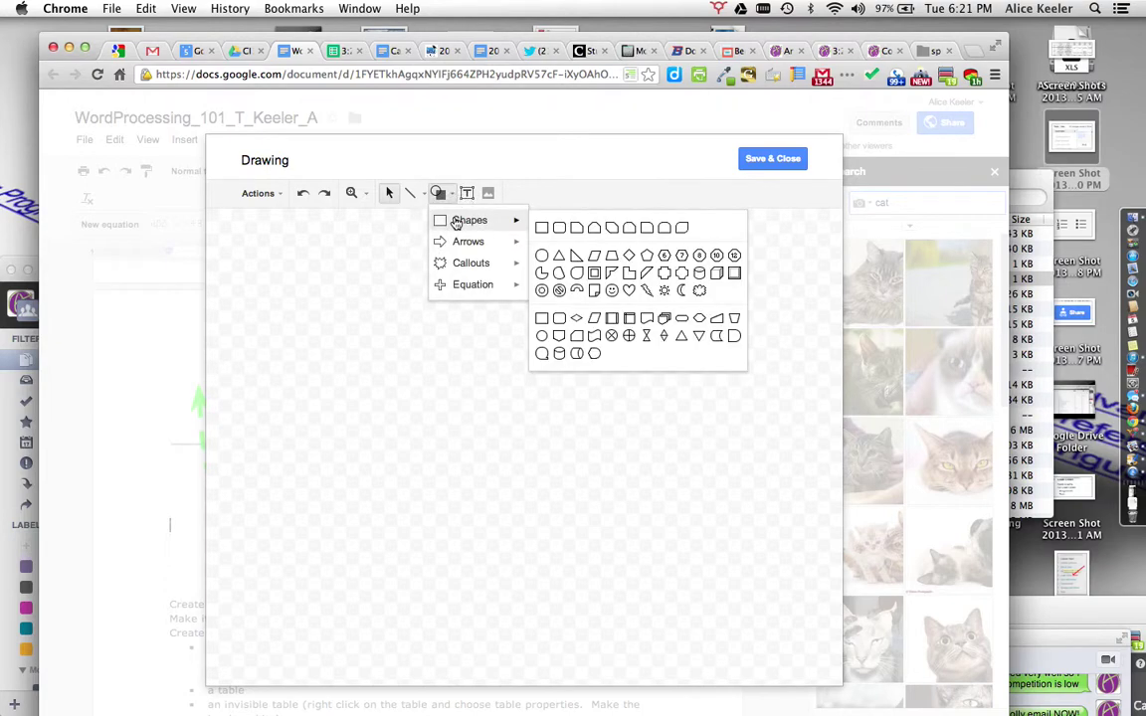
{"action": "left_click", "coordinate": [543, 255]}
{"action": "left_click_drag", "start_coordinate": [292, 263], "coordinate": [391, 591]}
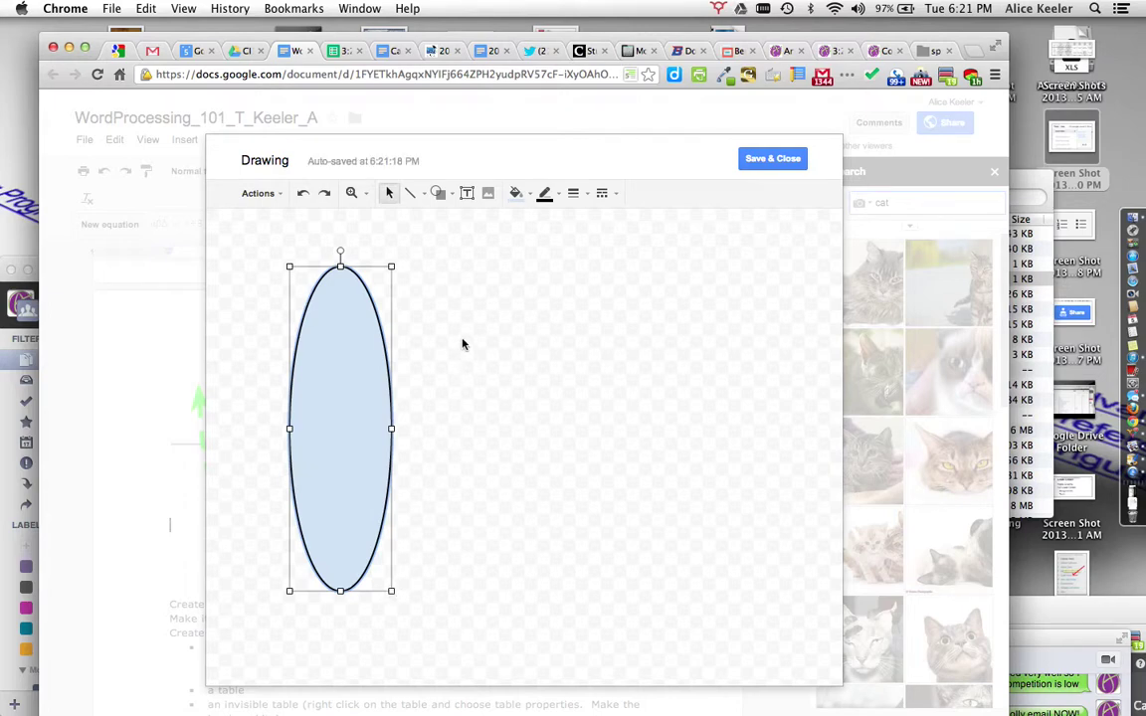
Step: Add a large circle to the right of the oval
{"action": "left_click", "coordinate": [438, 193]}
{"action": "mouse_move", "coordinate": [527, 230]}
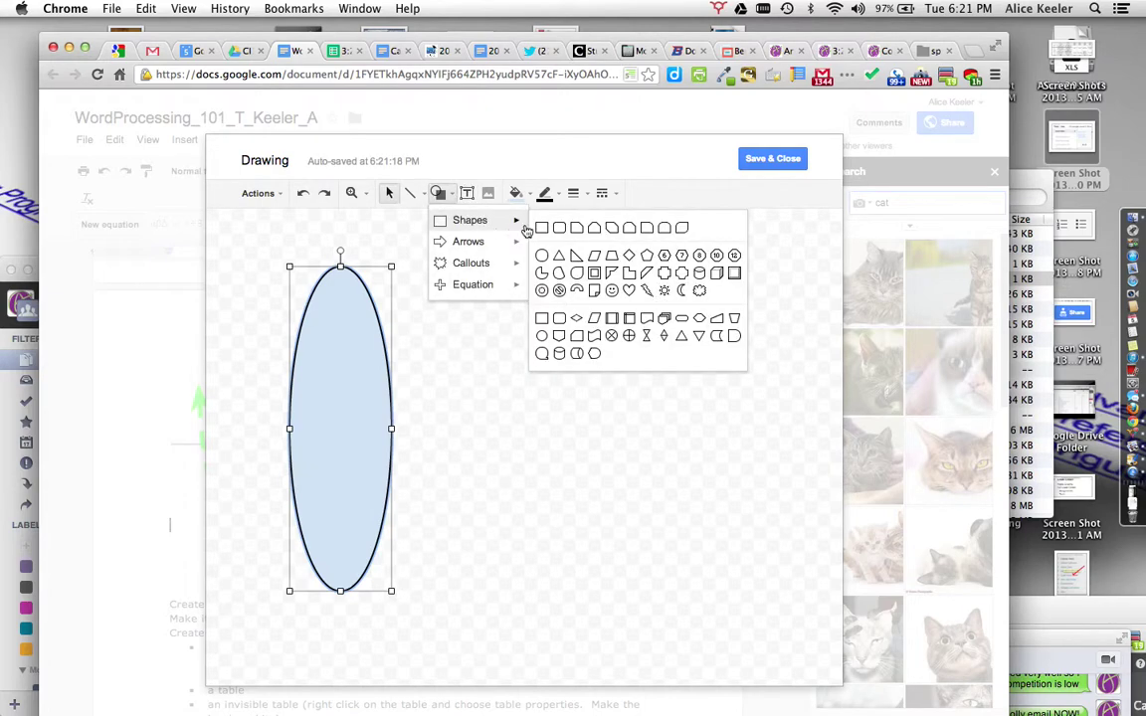
{"action": "left_click", "coordinate": [541, 255]}
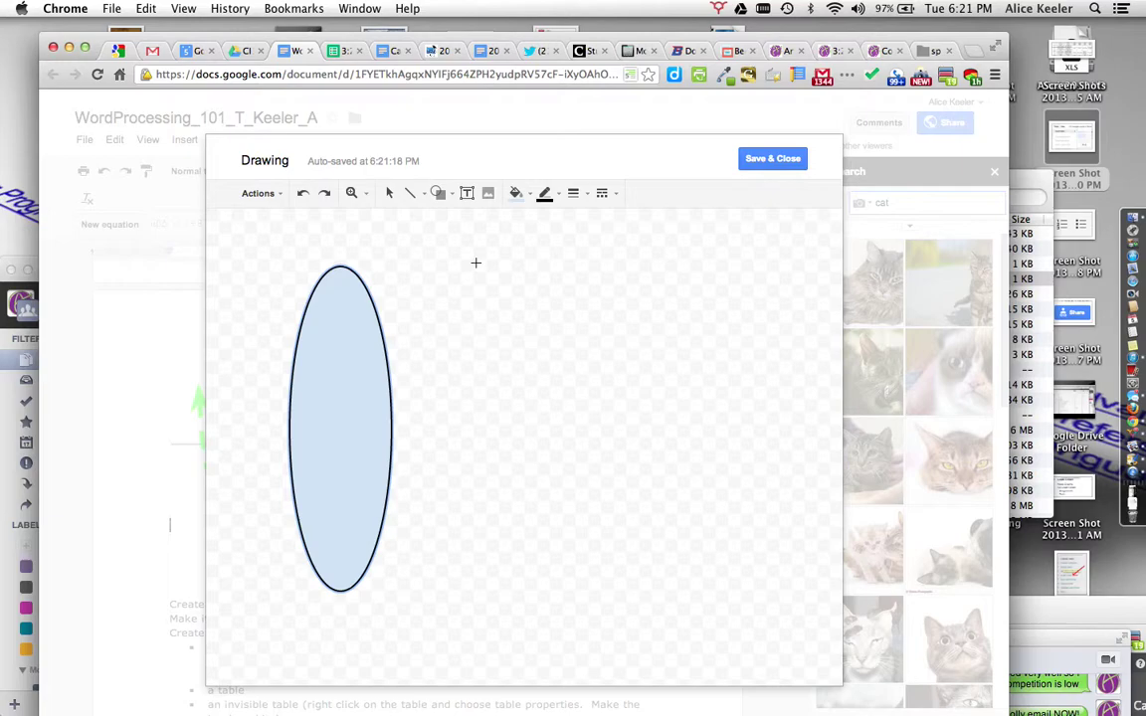
{"action": "mouse_move", "coordinate": [476, 263]}
{"action": "left_mouse_down"}
{"action": "mouse_move", "coordinate": [713, 501]}
{"action": "mouse_move", "coordinate": [761, 567]}
{"action": "left_mouse_up"}
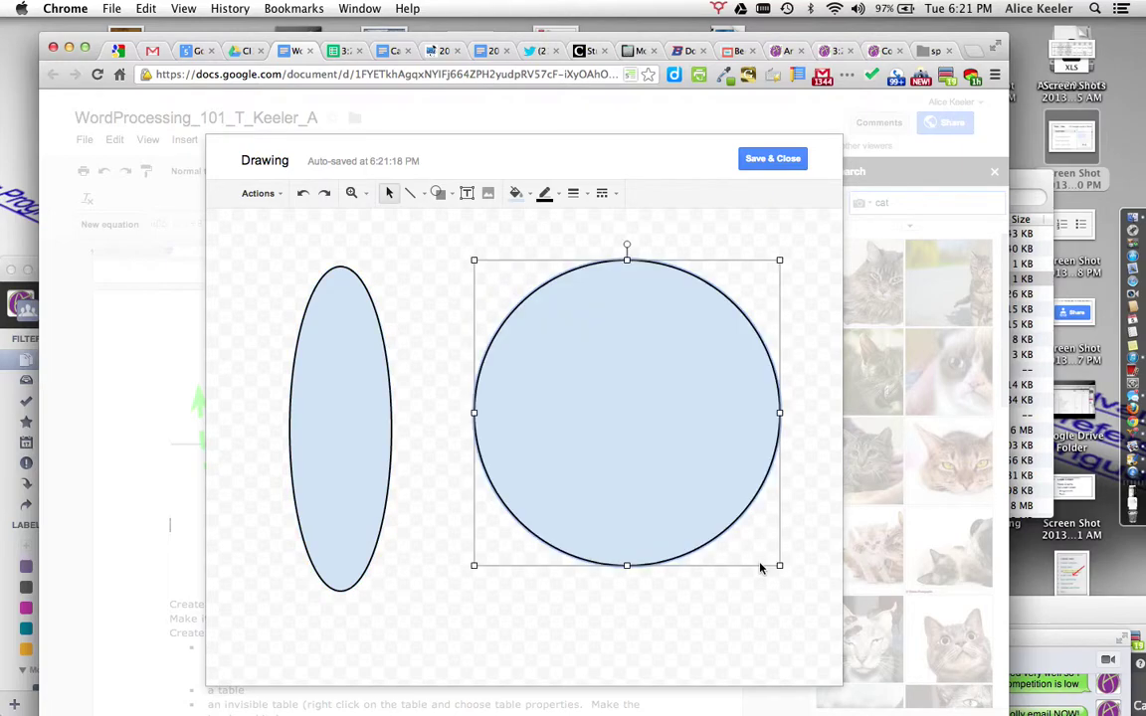
Step: Save the shapes drawing into the document and shrink it by its corner
{"action": "left_click", "coordinate": [775, 161]}
{"action": "left_click", "coordinate": [639, 535]}
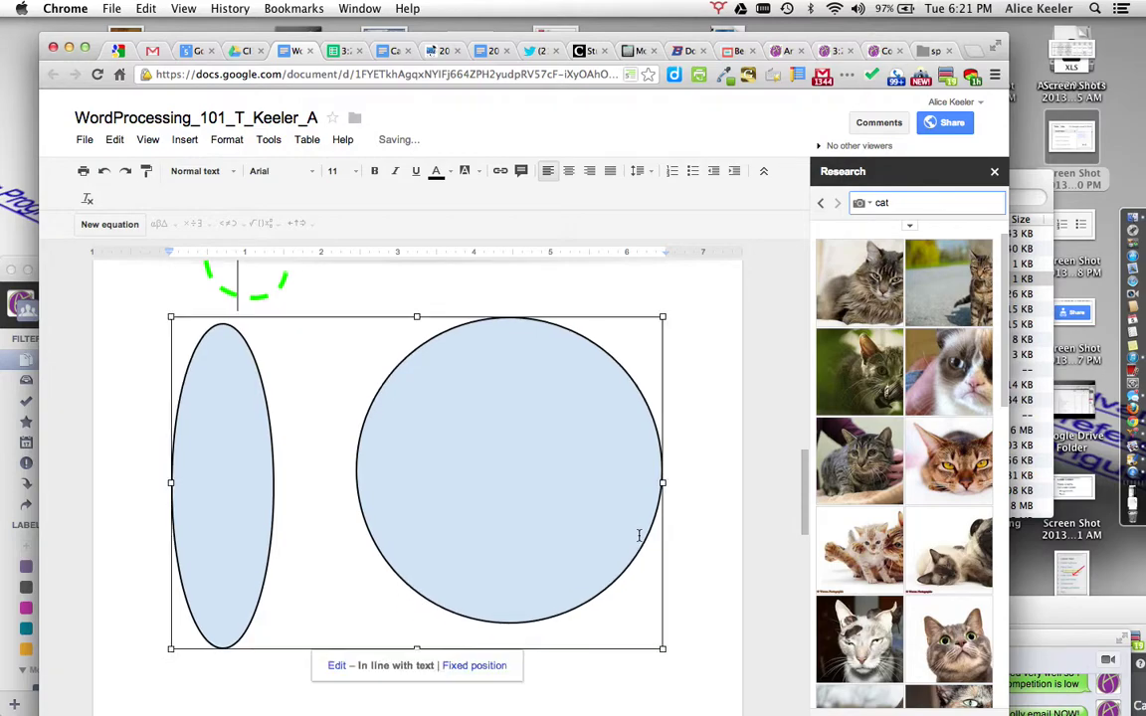
{"action": "mouse_move", "coordinate": [663, 651]}
{"action": "left_mouse_down"}
{"action": "mouse_move", "coordinate": [547, 547]}
{"action": "mouse_move", "coordinate": [403, 470]}
{"action": "left_mouse_up"}
{"action": "scroll", "coordinate": [497, 514], "scroll_direction": "down", "scroll_amount": 1}
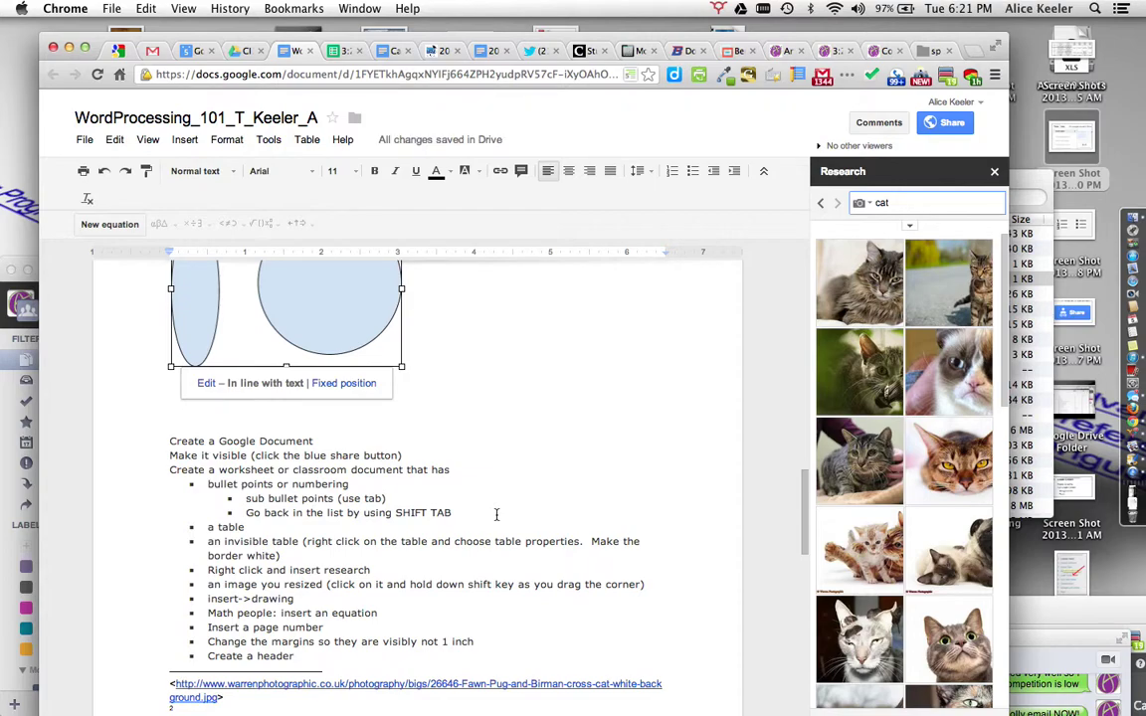
{"action": "left_click", "coordinate": [189, 141]}
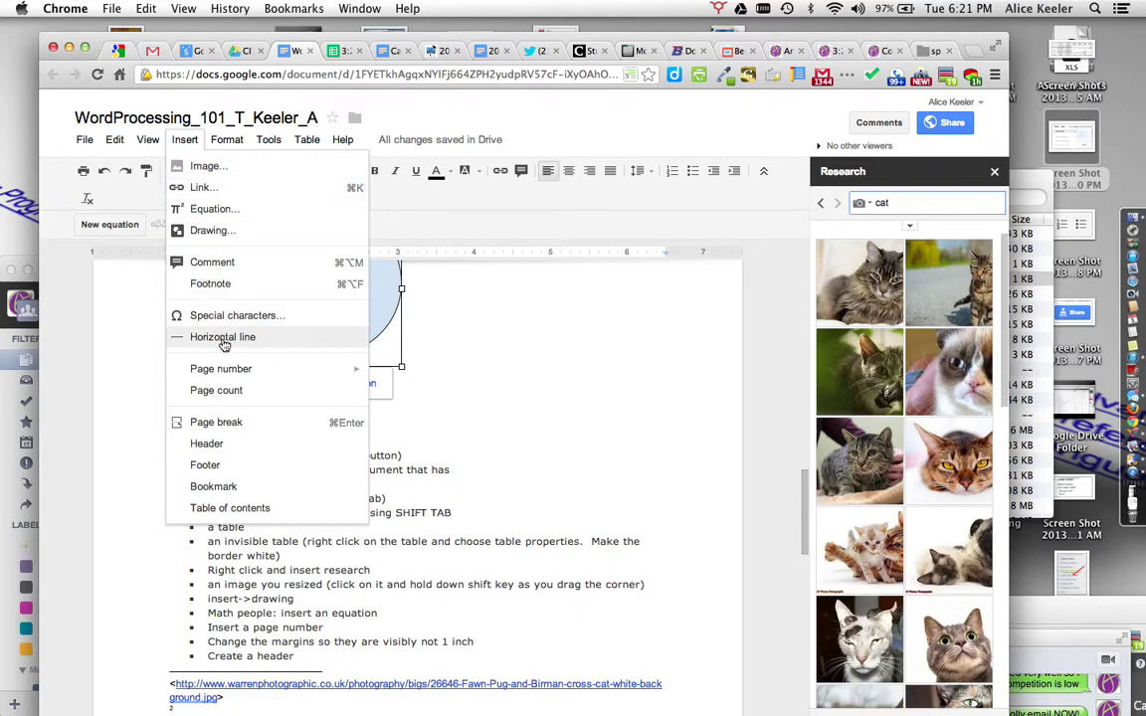
Step: Add page numbers at the bottom of every page, then return to the body text
{"action": "mouse_move", "coordinate": [224, 373]}
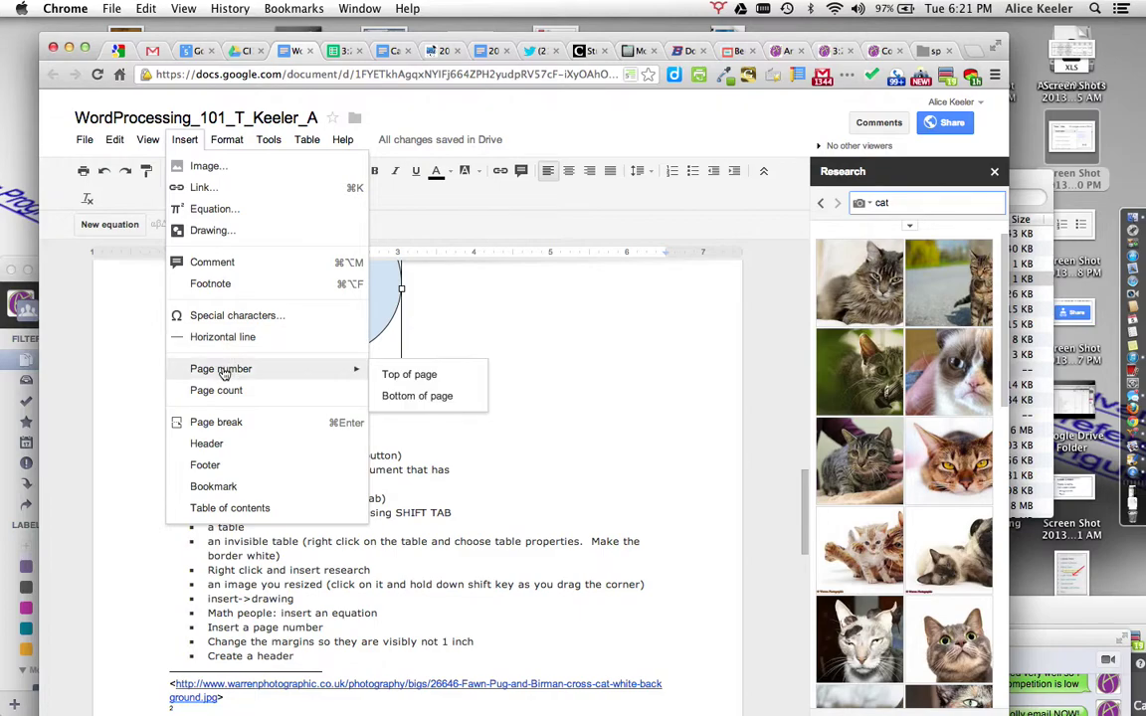
{"action": "left_click", "coordinate": [402, 396]}
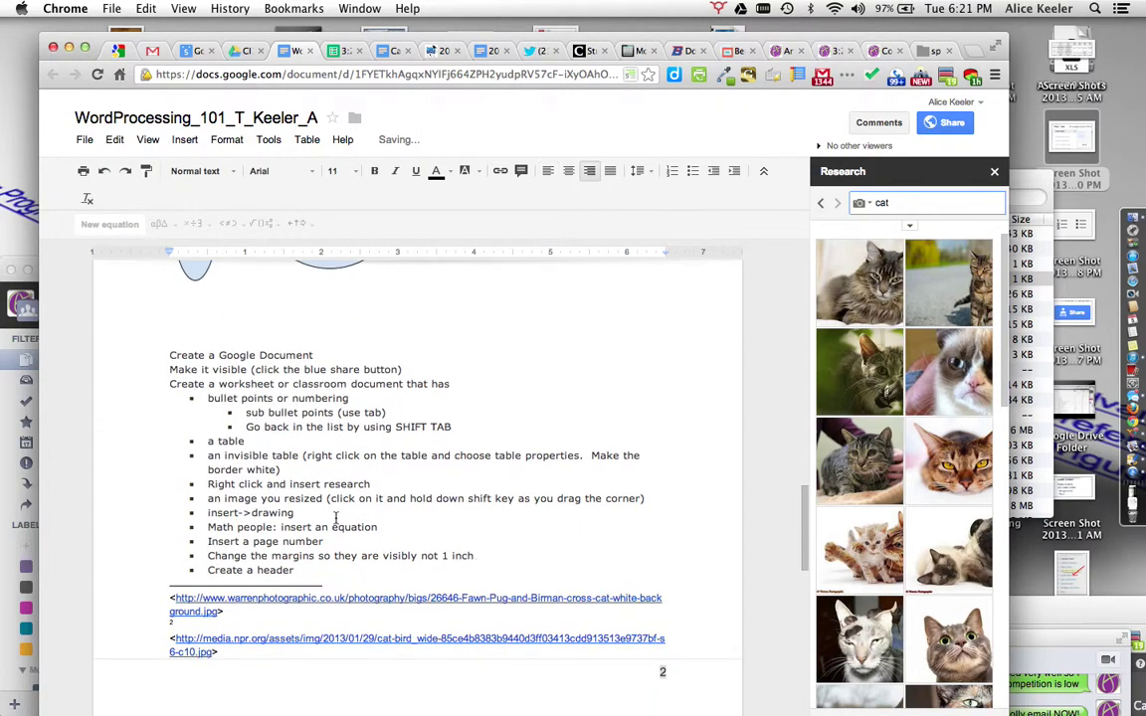
{"action": "left_click", "coordinate": [335, 518]}
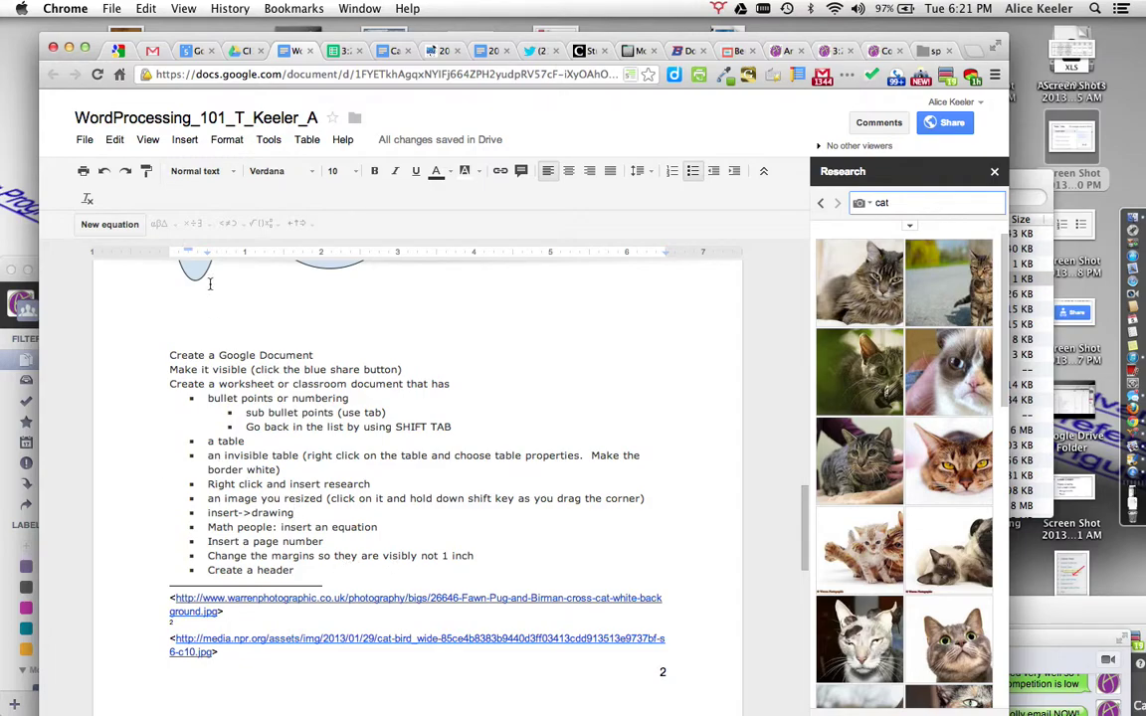
Step: In Page setup, set the top, bottom, left and right margins to 0.2 inches
{"action": "left_click", "coordinate": [84, 140]}
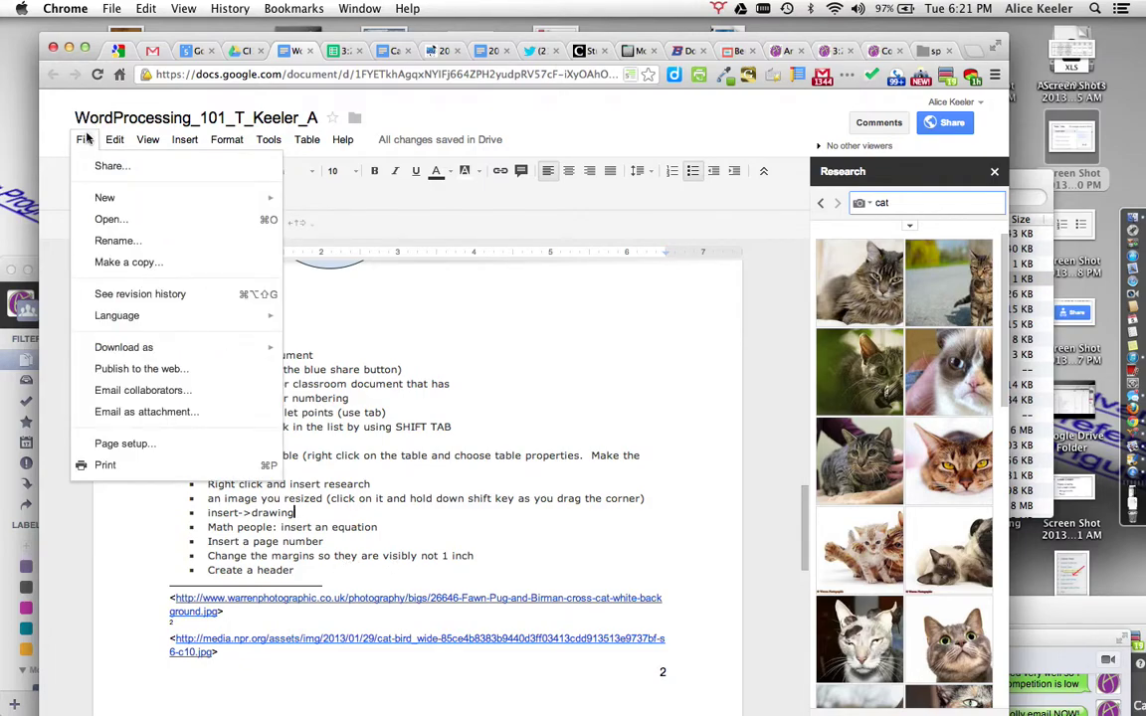
{"action": "left_click", "coordinate": [115, 448]}
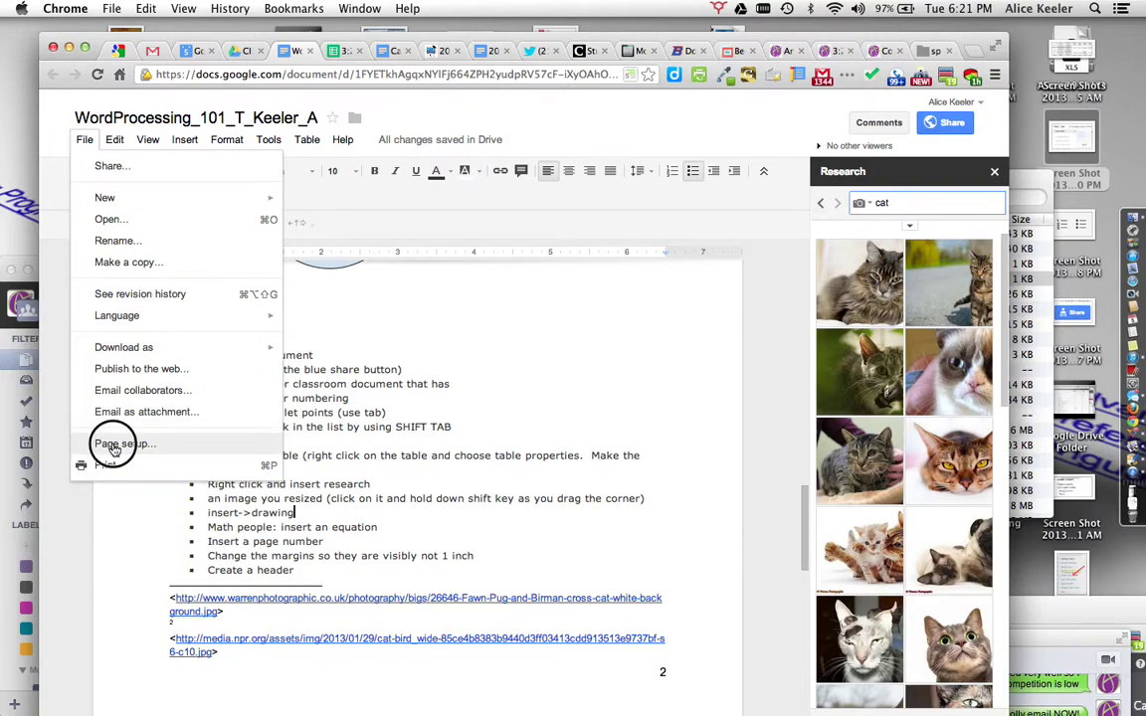
{"action": "left_click", "coordinate": [606, 355]}
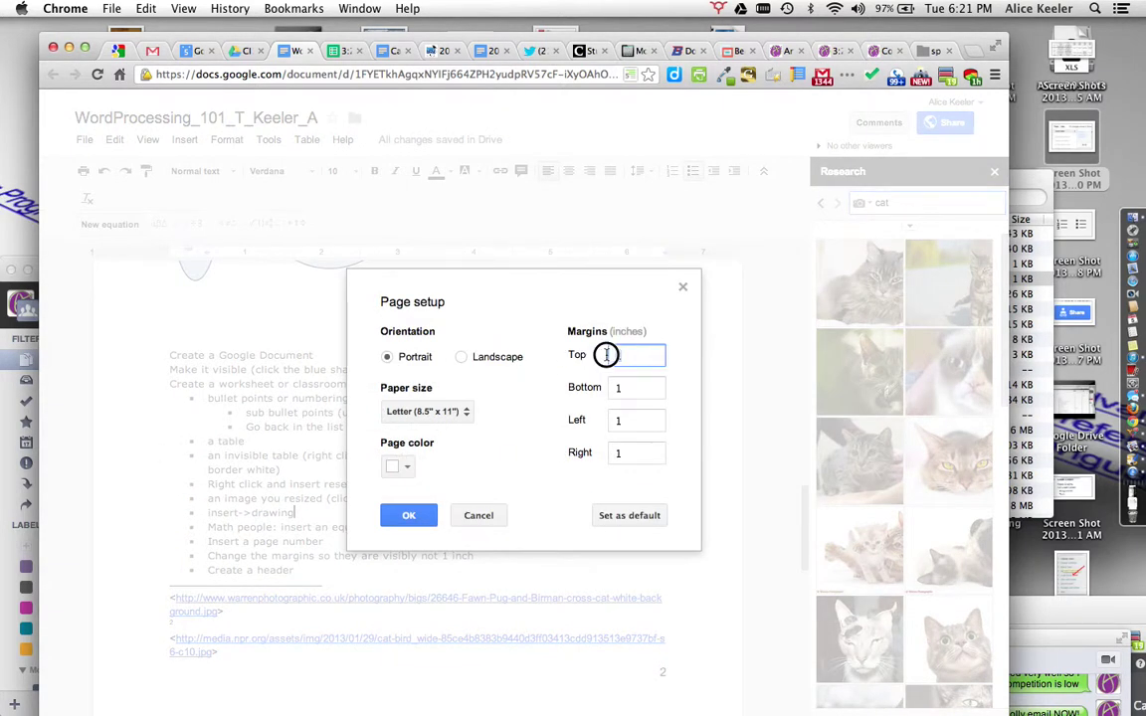
{"action": "double_click", "coordinate": [606, 355]}
{"action": "key", "text": "Tab"}
{"action": "type", "text": ".2"}
{"action": "key", "text": "Tab"}
{"action": "type", "text": ".2"}
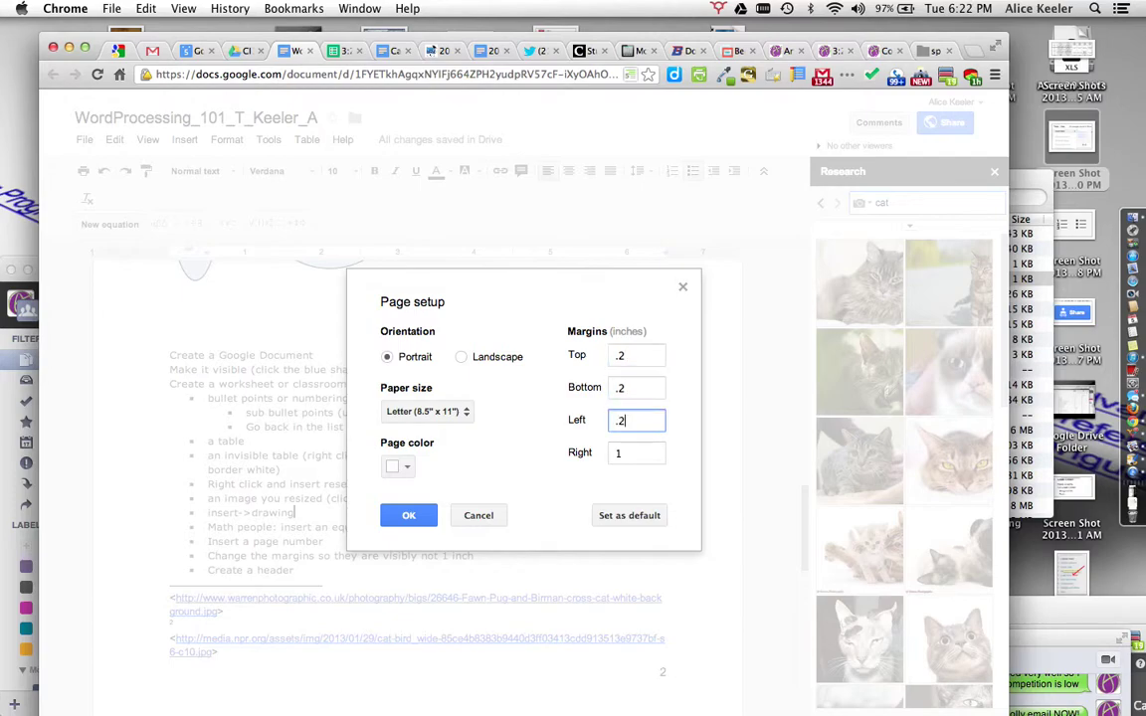
{"action": "key", "text": "Tab"}
{"action": "type", "text": ".2"}
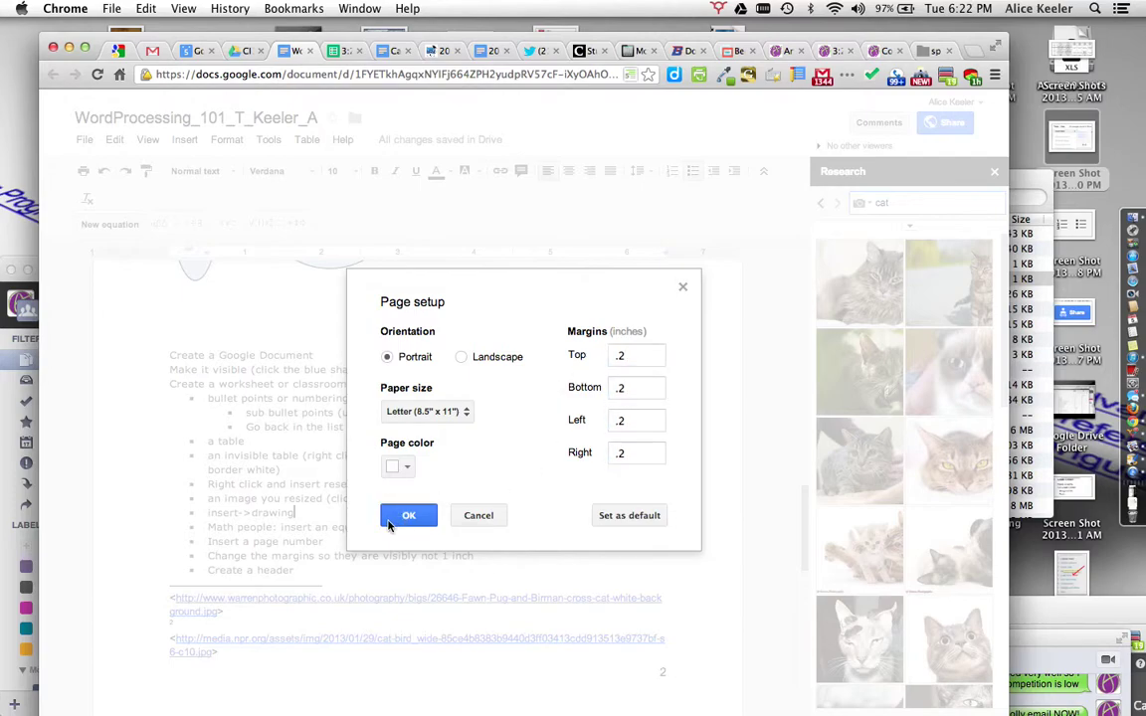
{"action": "left_click", "coordinate": [403, 516]}
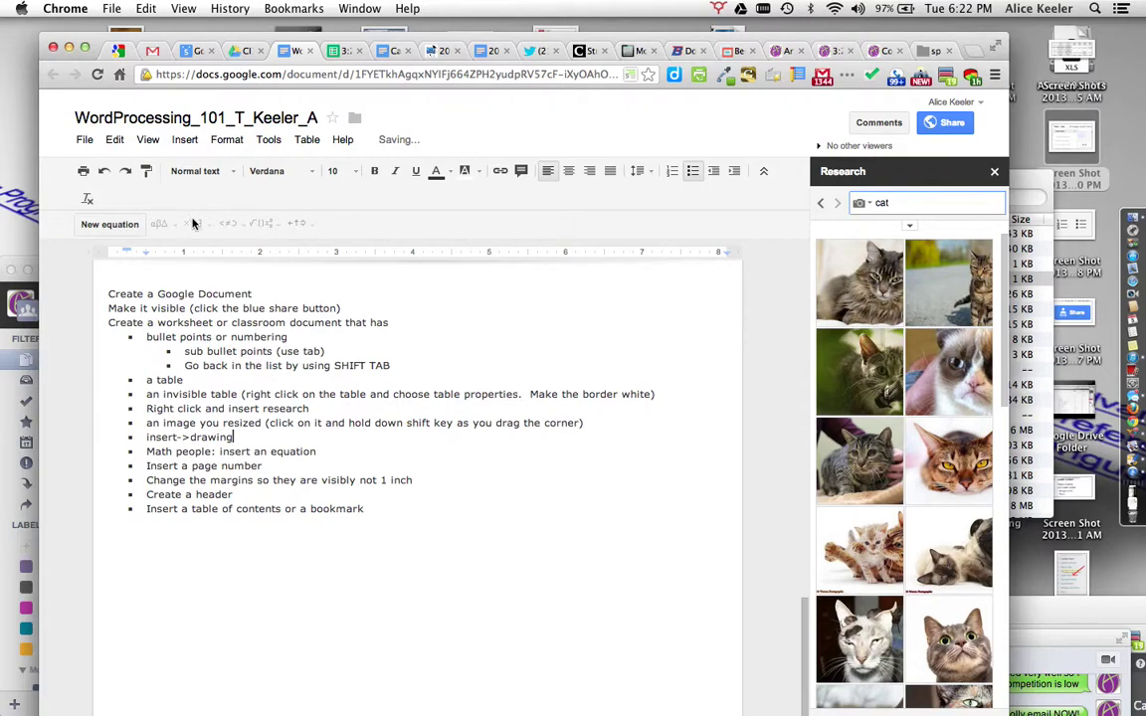
{"action": "scroll", "coordinate": [264, 480], "scroll_direction": "up", "scroll_amount": 1}
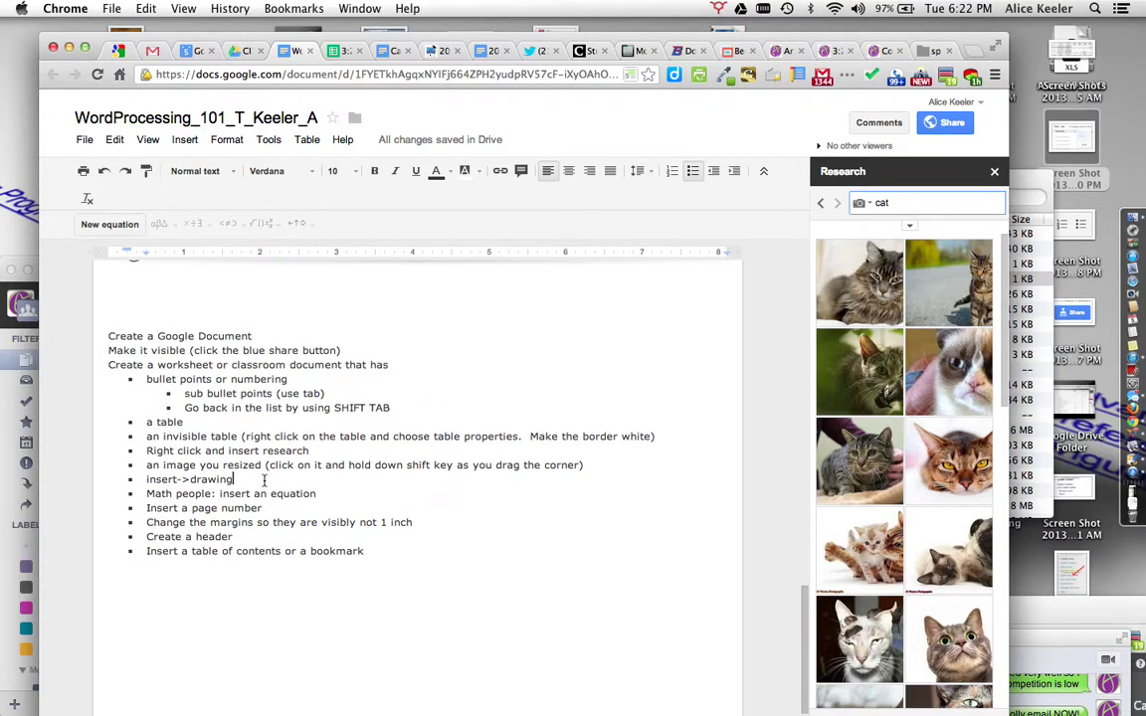
Step: Insert a table of contents on a new empty line above Directions:
{"action": "scroll", "coordinate": [263, 480], "scroll_direction": "up", "scroll_amount": 15}
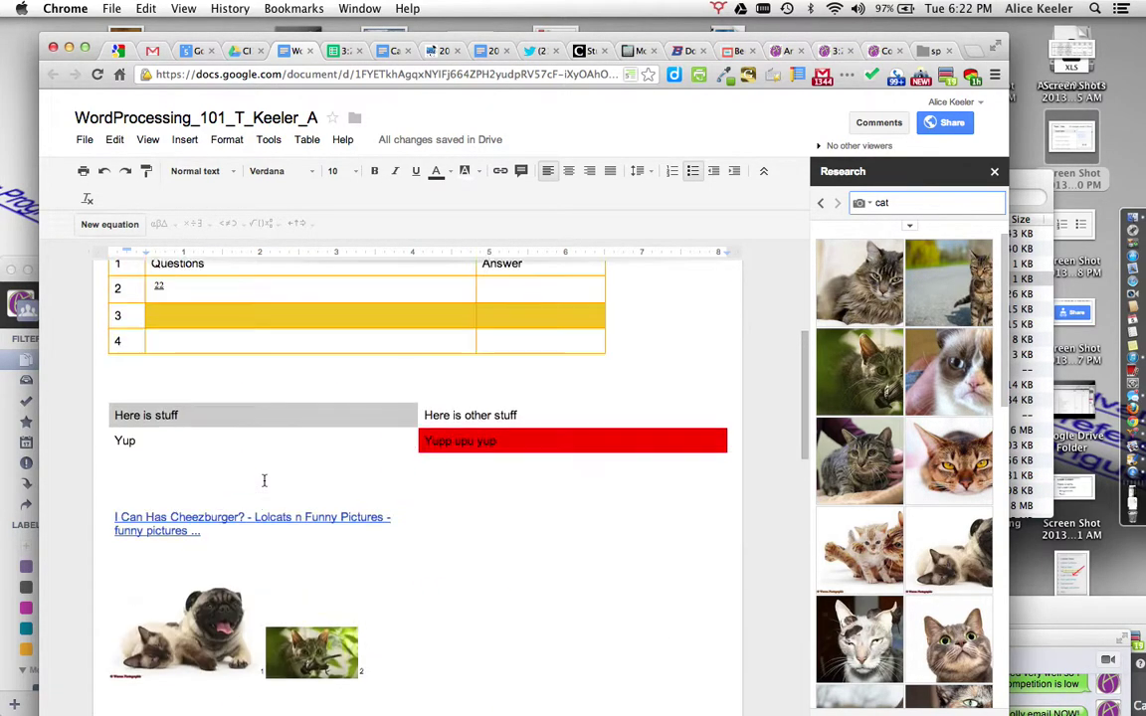
{"action": "scroll", "coordinate": [264, 481], "scroll_direction": "up", "scroll_amount": 5}
{"action": "left_click", "coordinate": [108, 336]}
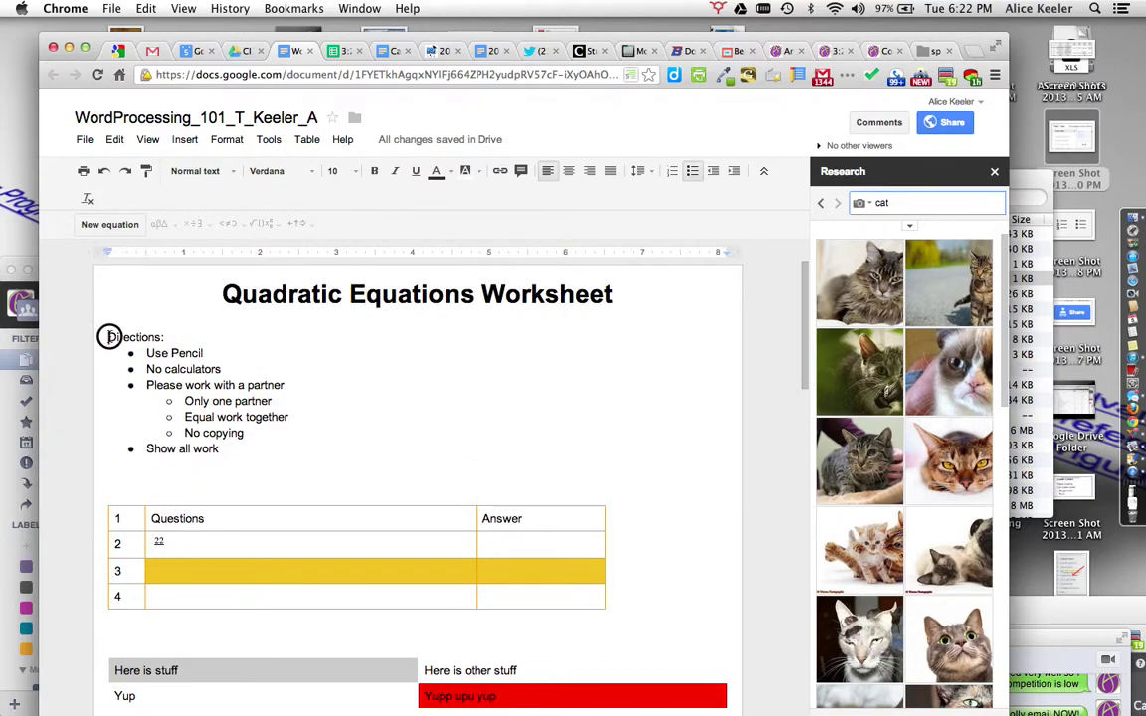
{"action": "key", "text": "Return"}
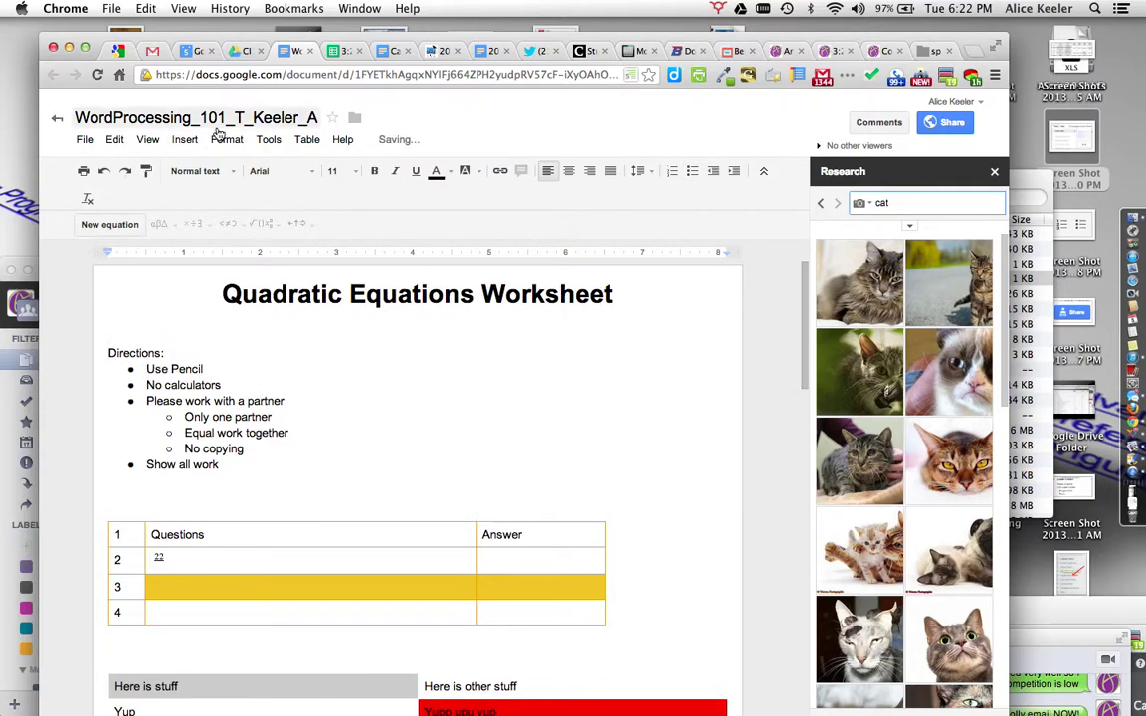
{"action": "left_click", "coordinate": [184, 139]}
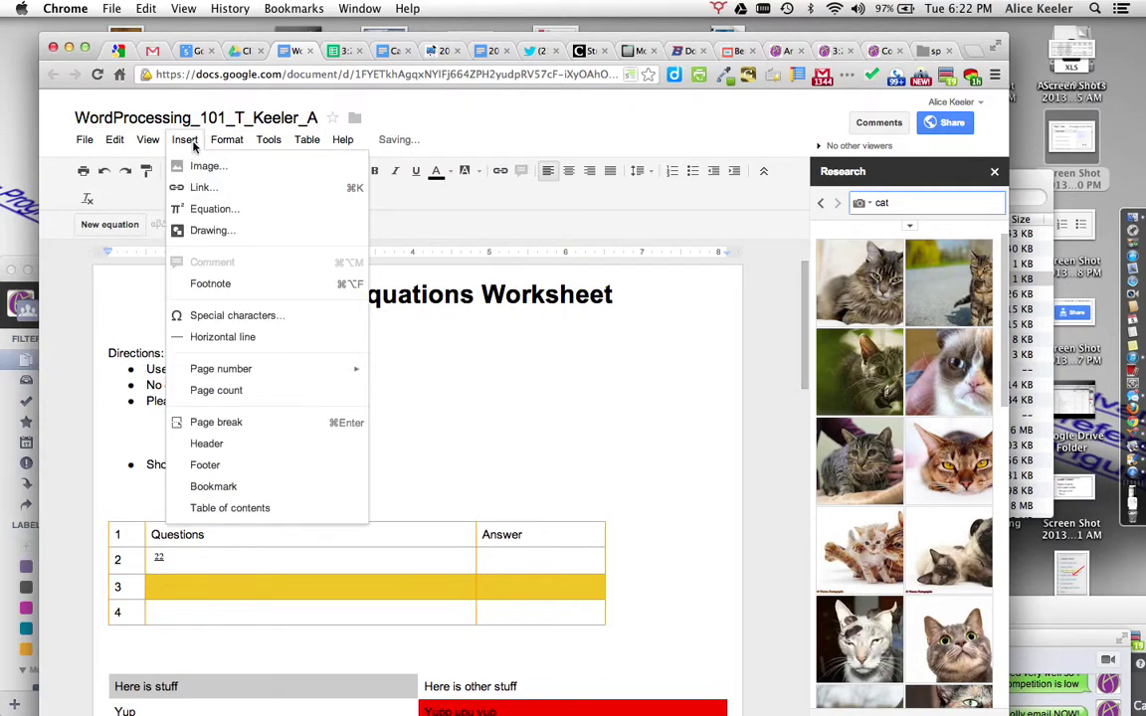
{"action": "left_click", "coordinate": [212, 508]}
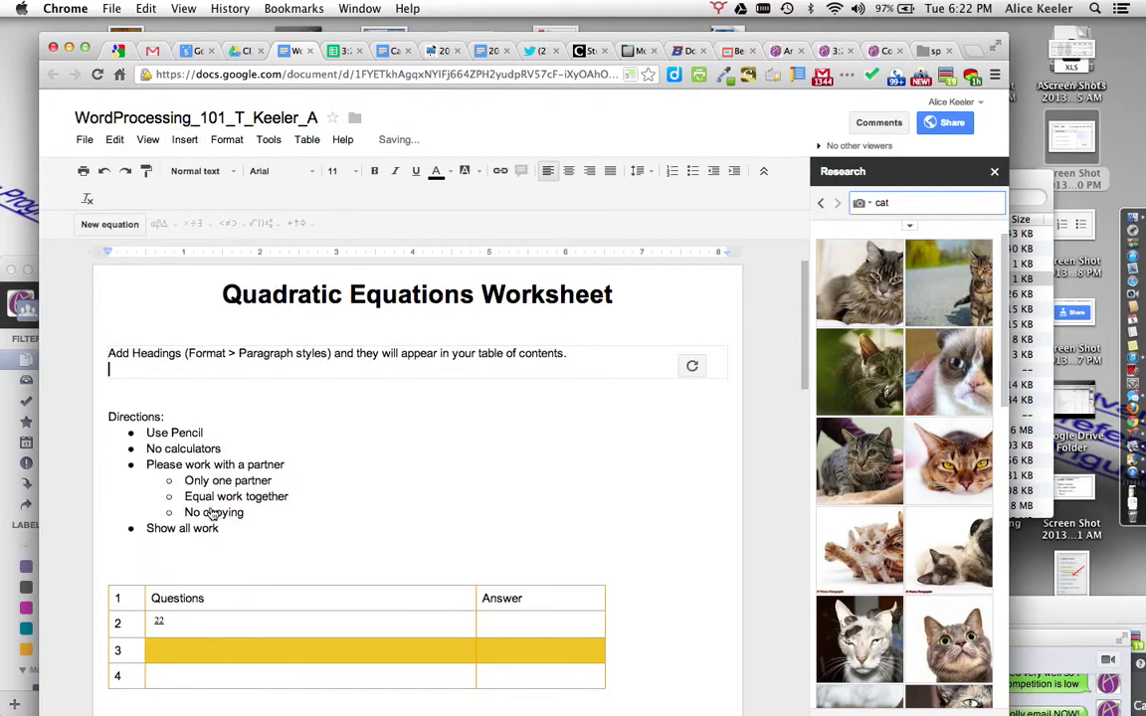
{"action": "scroll", "coordinate": [441, 399], "scroll_direction": "down", "scroll_amount": 1}
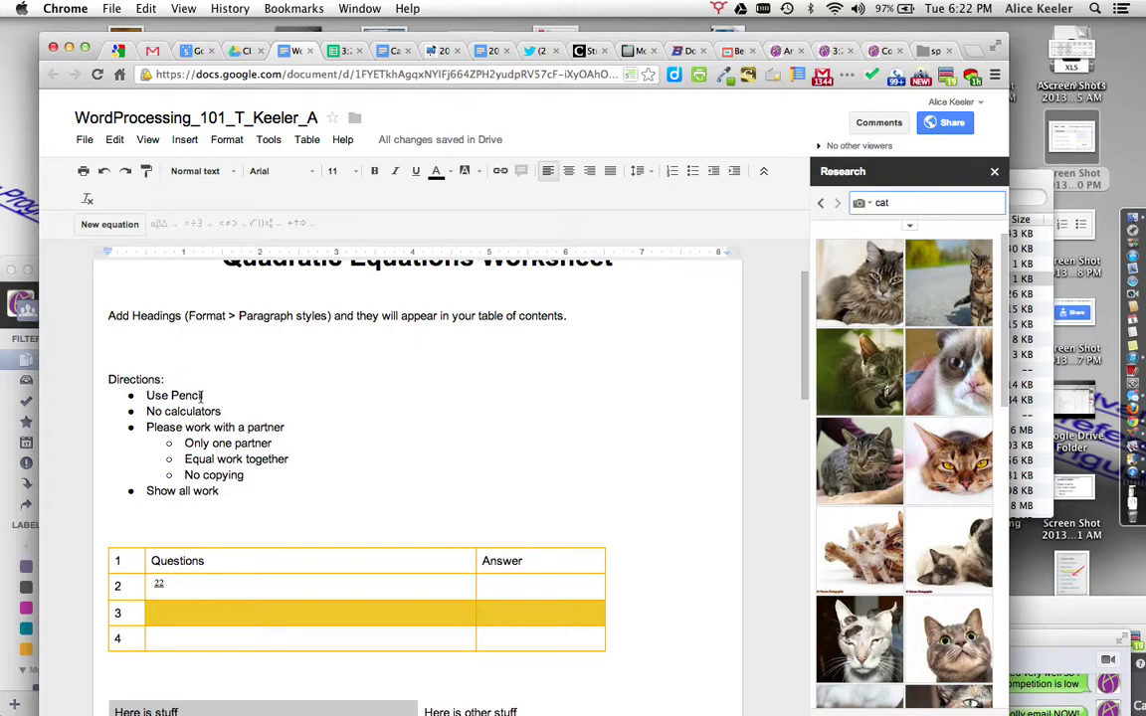
Step: Make Directions: a Heading 1 and Yup a Heading 2
{"action": "left_click_drag", "start_coordinate": [167, 379], "coordinate": [103, 379]}
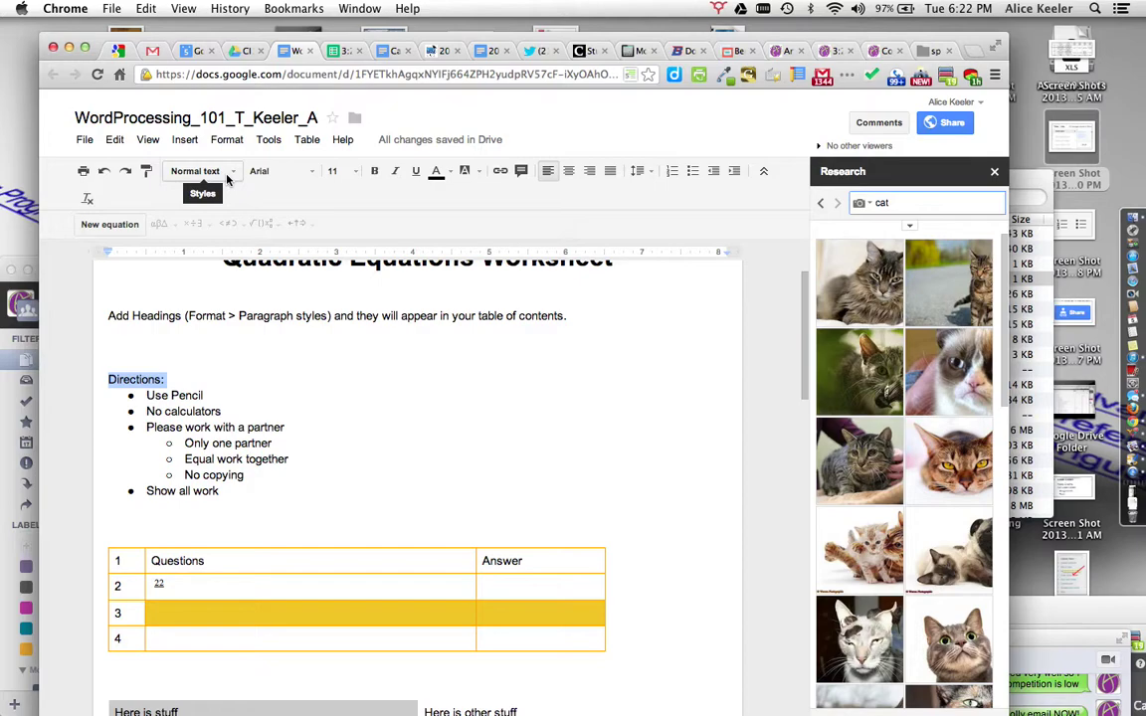
{"action": "left_click", "coordinate": [227, 179]}
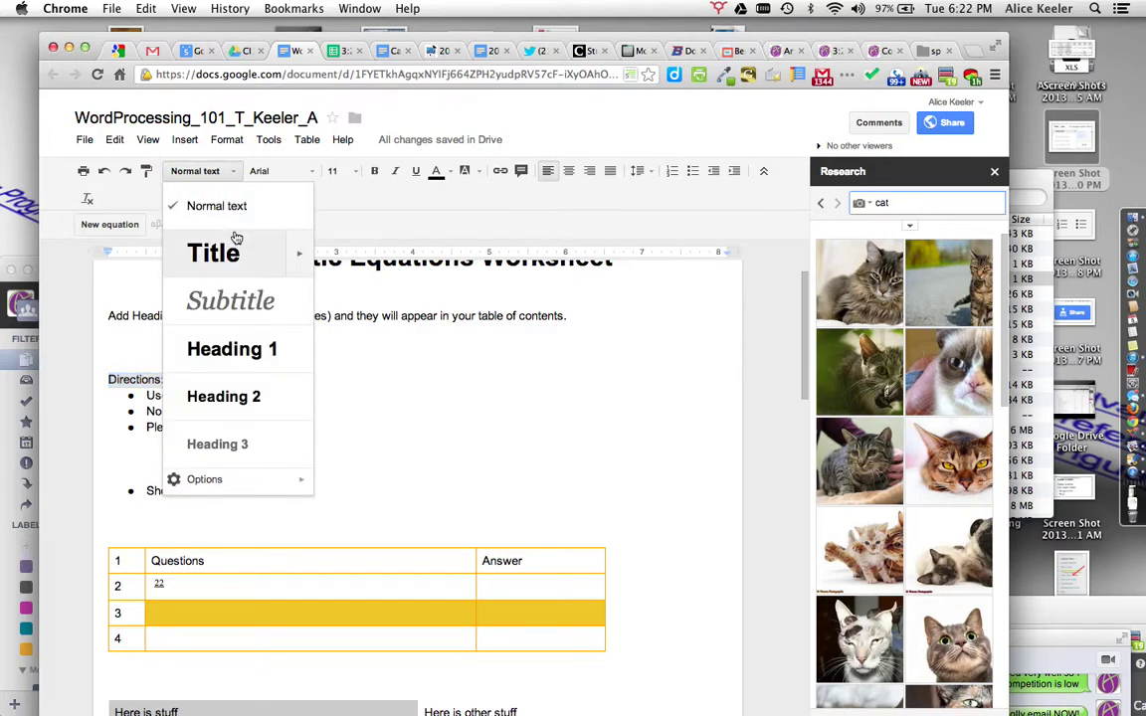
{"action": "left_click", "coordinate": [238, 349]}
{"action": "scroll", "coordinate": [312, 418], "scroll_direction": "down", "scroll_amount": 8}
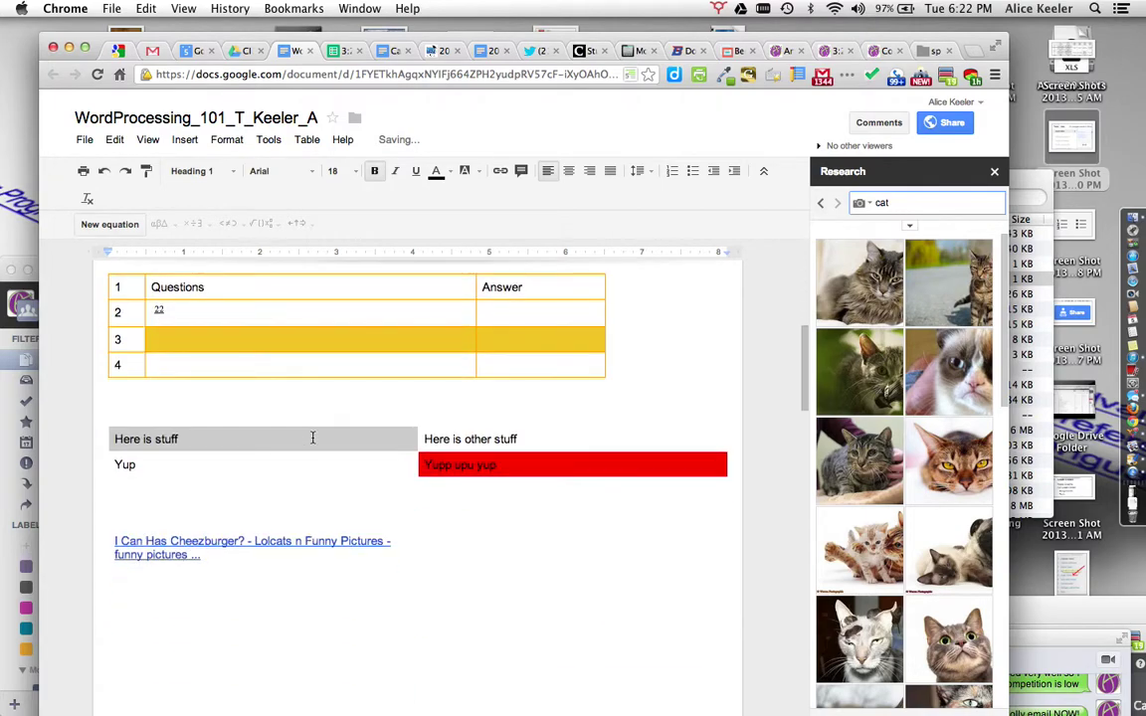
{"action": "scroll", "coordinate": [249, 434], "scroll_direction": "up", "scroll_amount": 1}
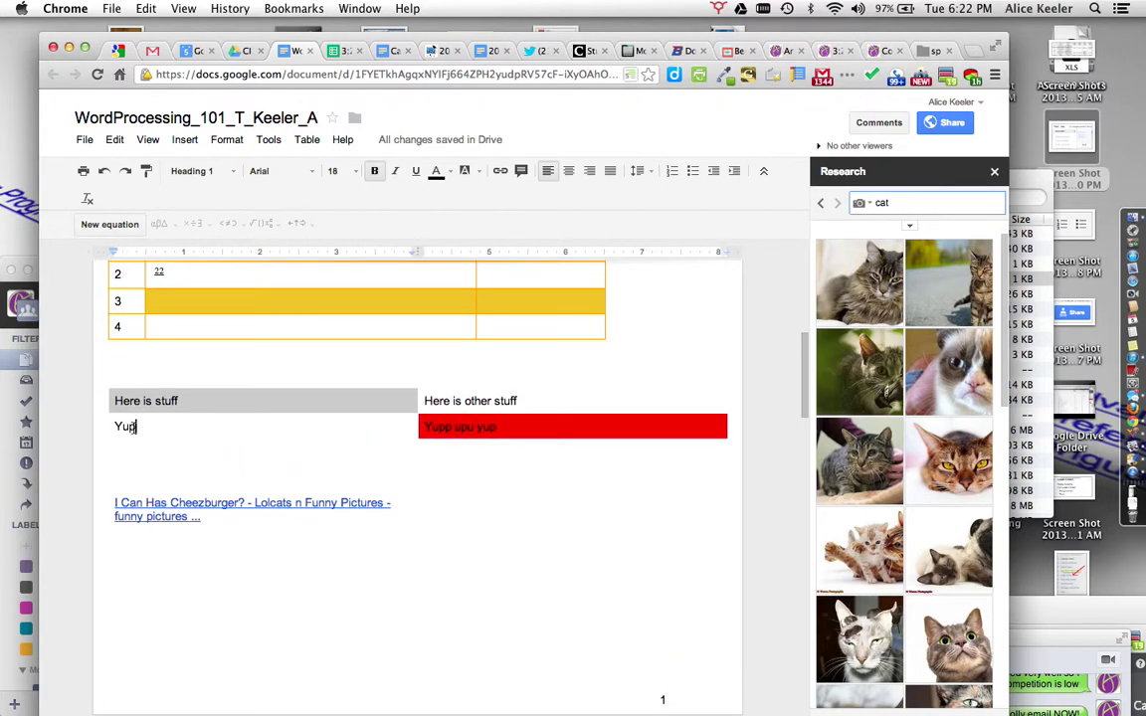
{"action": "double_click", "coordinate": [123, 426]}
{"action": "left_click", "coordinate": [194, 171]}
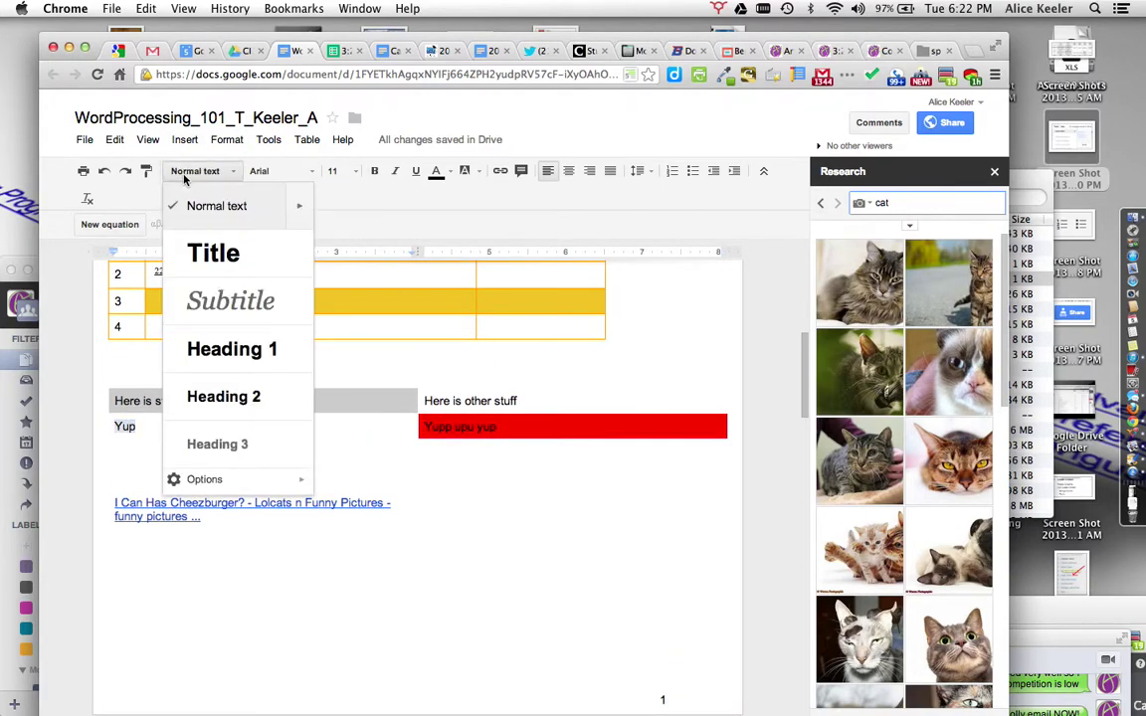
{"action": "left_click", "coordinate": [226, 408]}
Step: Style the Create a Google Document line as Heading 3
{"action": "scroll", "coordinate": [278, 462], "scroll_direction": "down", "scroll_amount": 8}
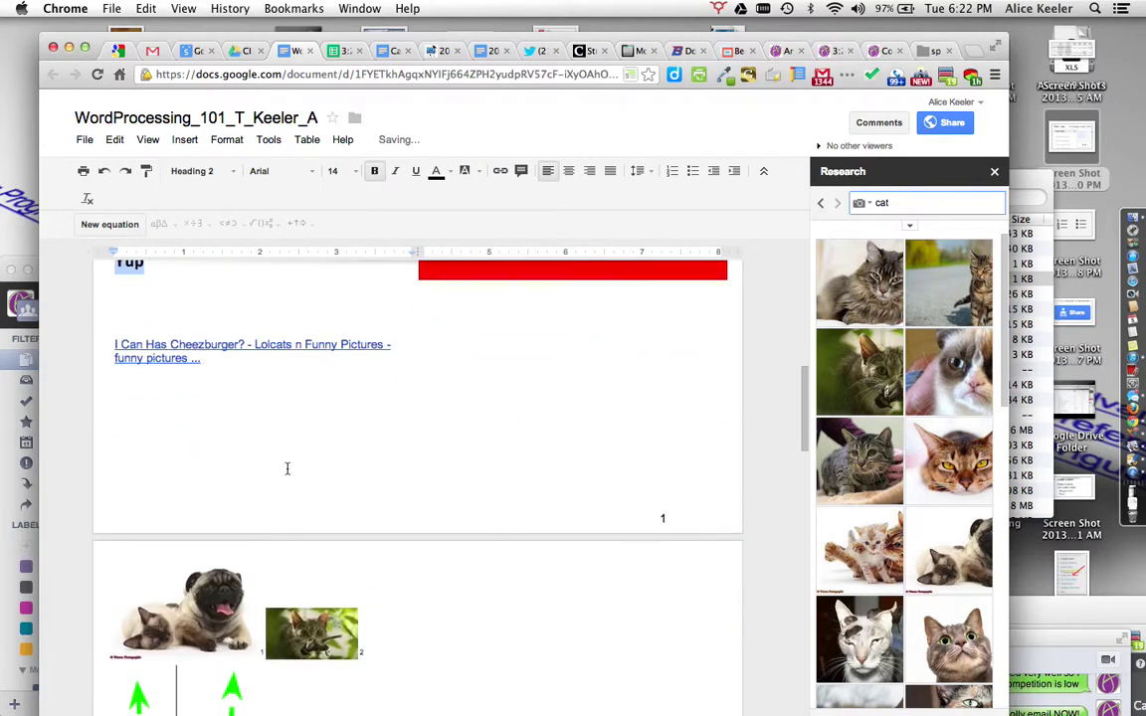
{"action": "scroll", "coordinate": [286, 467], "scroll_direction": "down", "scroll_amount": 5}
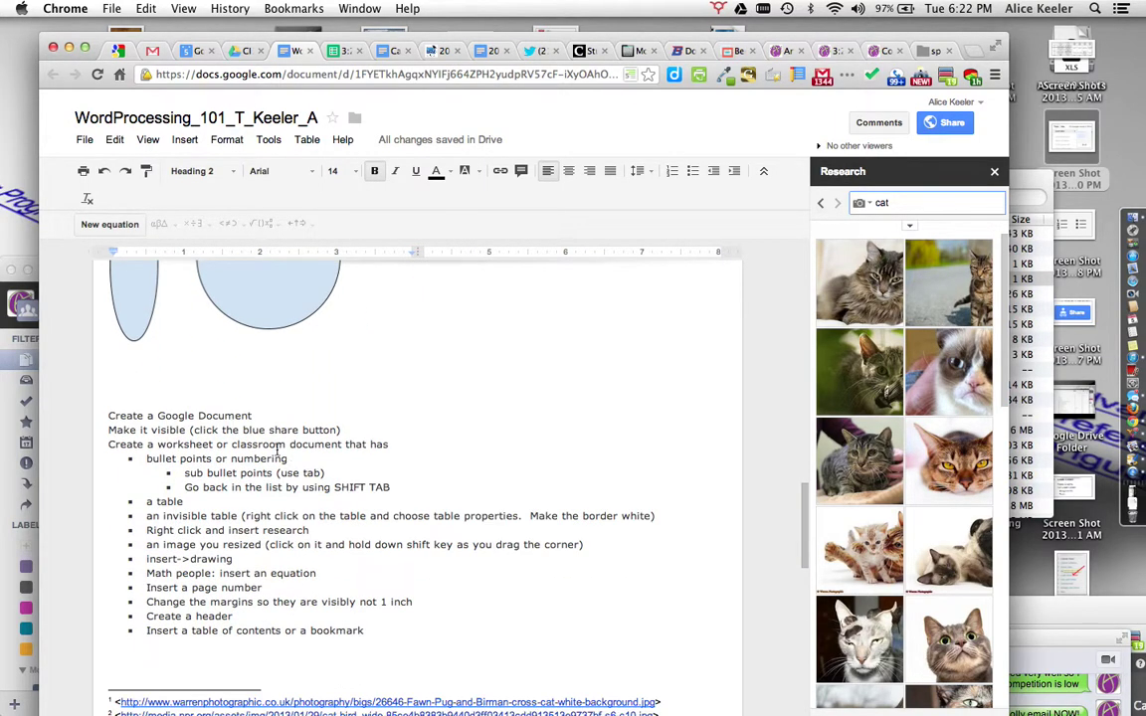
{"action": "left_click_drag", "start_coordinate": [255, 414], "coordinate": [105, 409]}
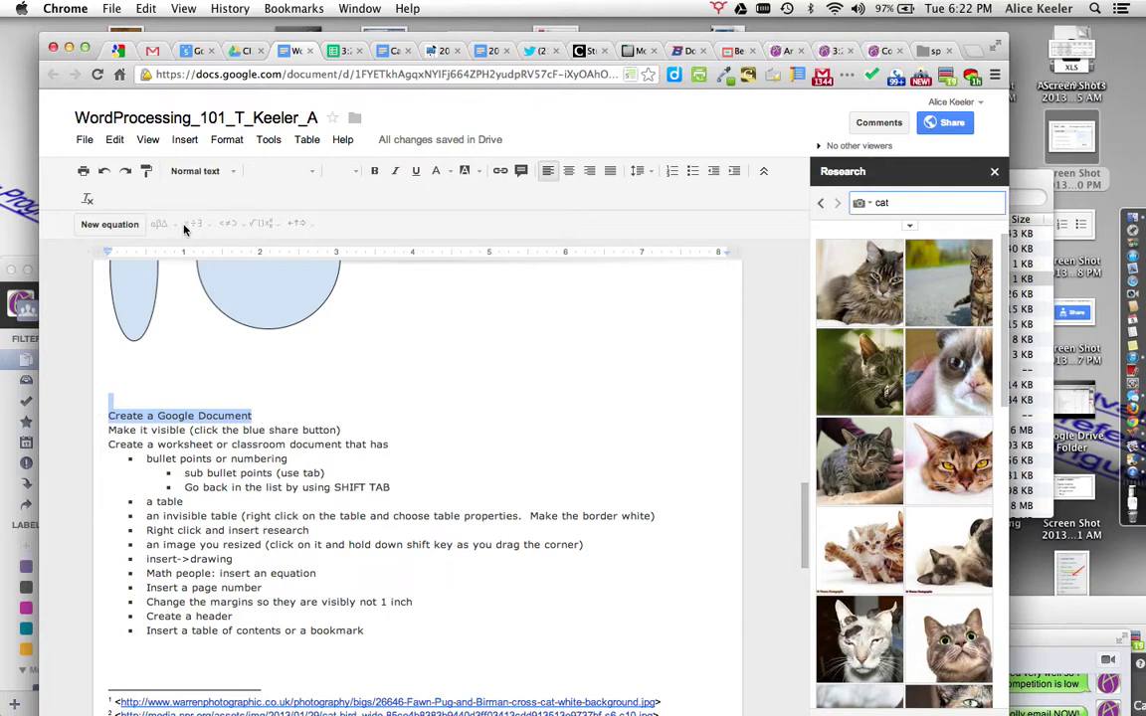
{"action": "left_click", "coordinate": [187, 171]}
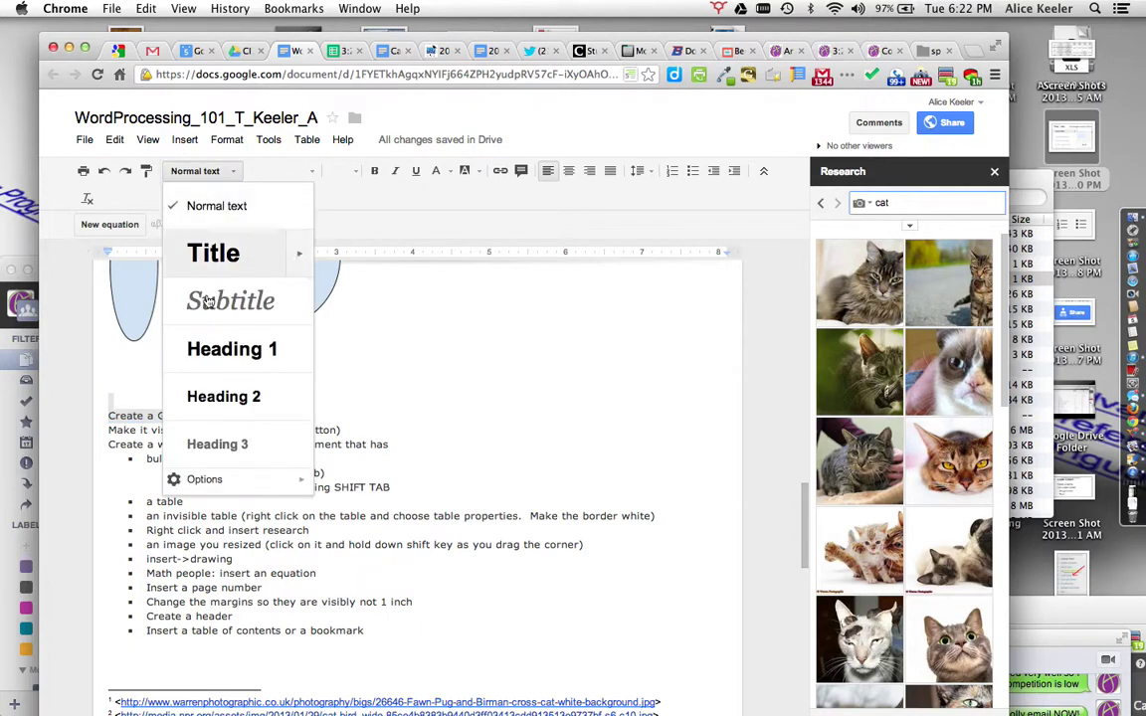
{"action": "left_click", "coordinate": [223, 445]}
Step: Make the Make it visible line a Heading 2 and verify the new heading styles
{"action": "left_click_drag", "start_coordinate": [349, 470], "coordinate": [101, 467]}
{"action": "left_click", "coordinate": [195, 172]}
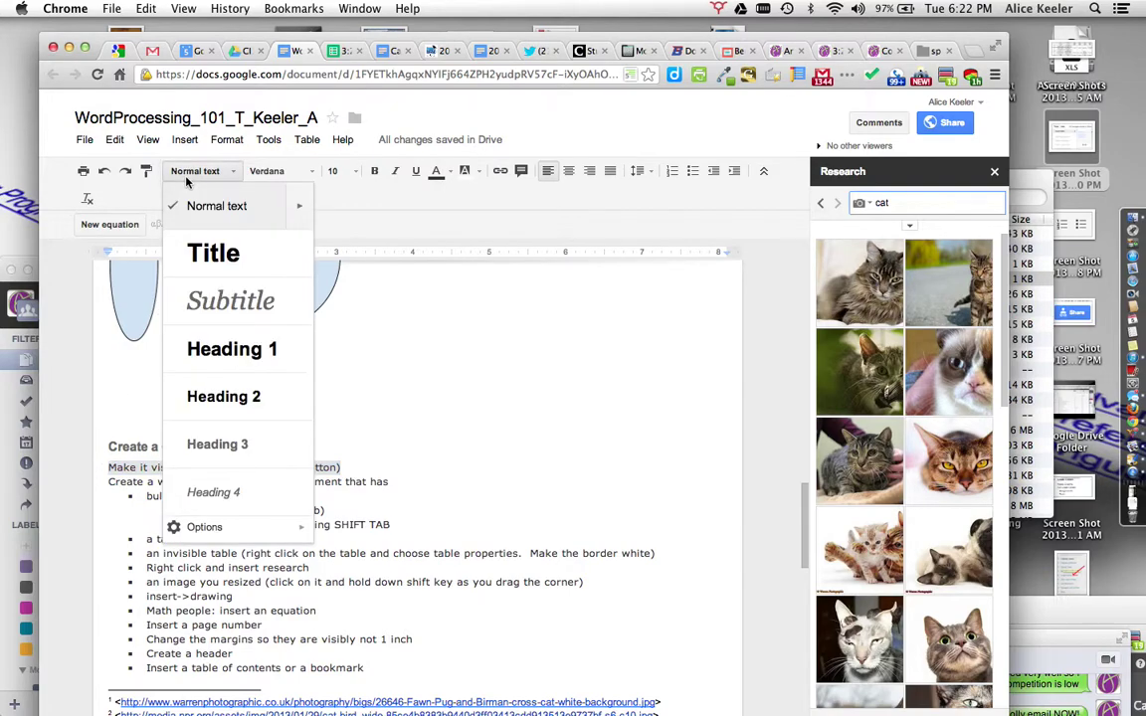
{"action": "left_click", "coordinate": [189, 396]}
{"action": "left_click", "coordinate": [399, 450]}
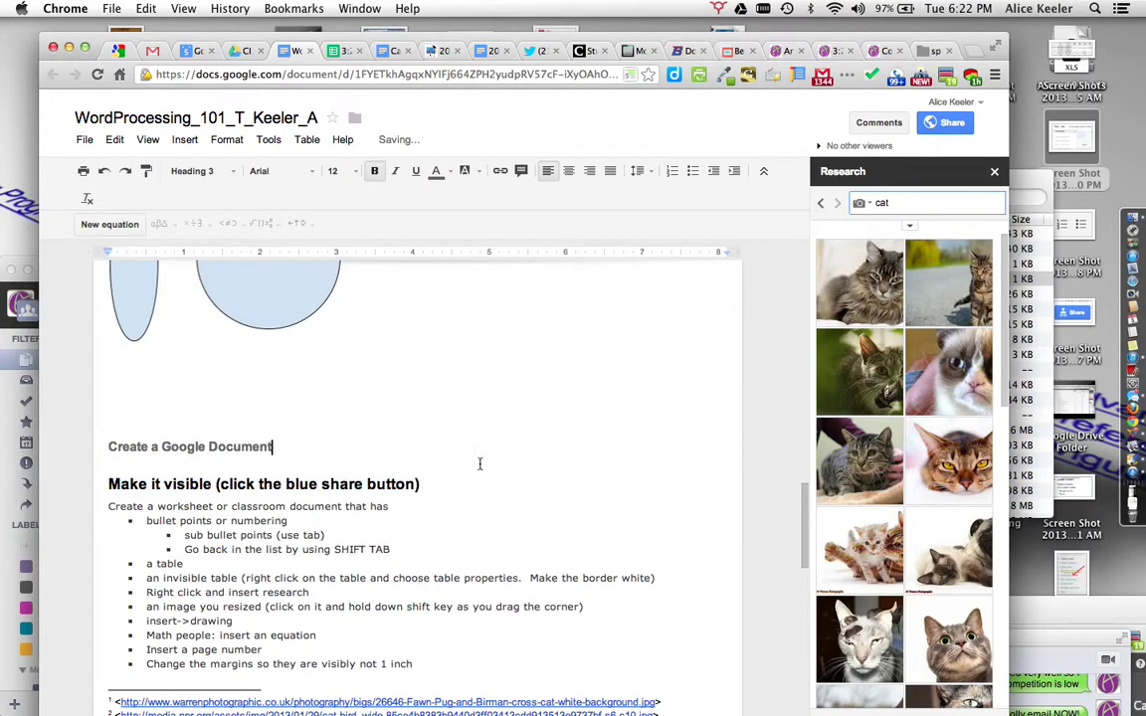
{"action": "left_click", "coordinate": [287, 486]}
{"action": "left_click", "coordinate": [276, 505]}
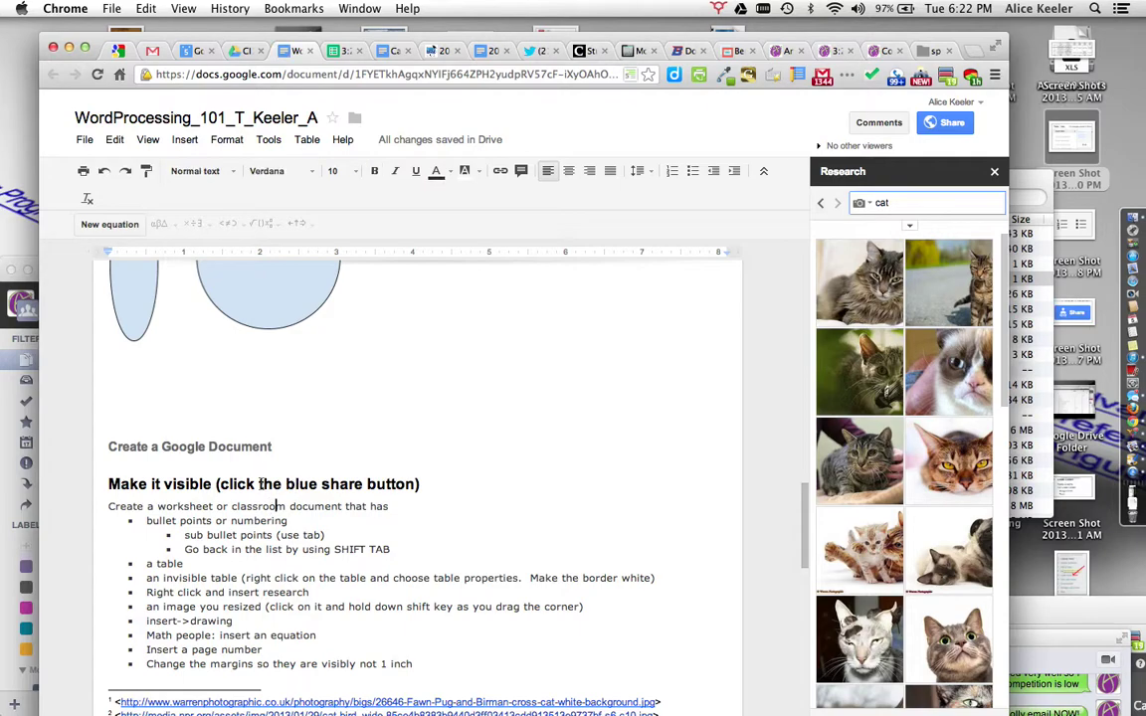
{"action": "left_click", "coordinate": [223, 447]}
{"action": "scroll", "coordinate": [413, 478], "scroll_direction": "up", "scroll_amount": 3}
{"action": "scroll", "coordinate": [413, 478], "scroll_direction": "up", "scroll_amount": 10}
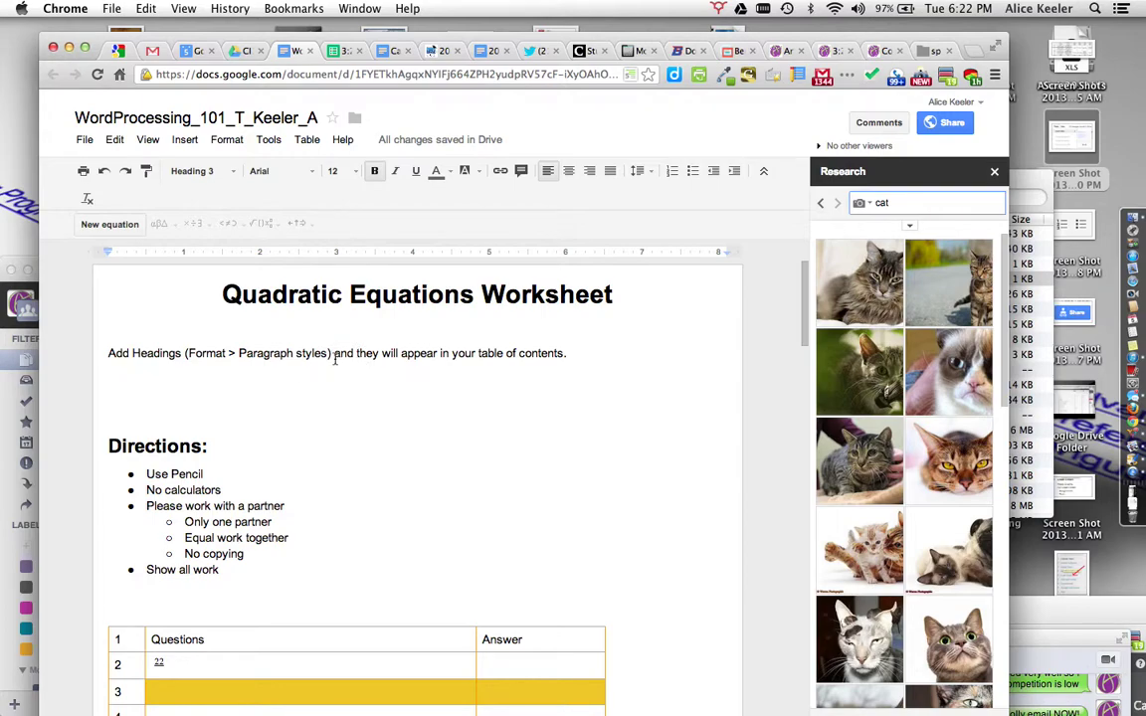
Step: Refresh the table of contents and test the Create a Google Document entry's link
{"action": "left_click", "coordinate": [334, 357]}
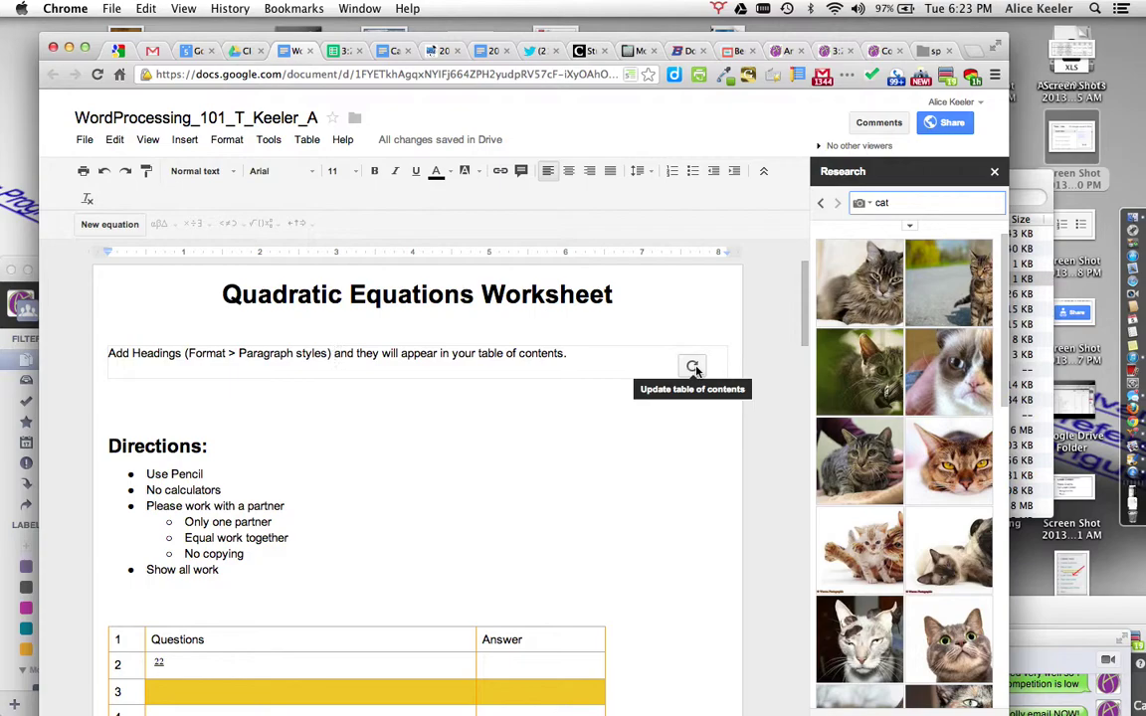
{"action": "left_click", "coordinate": [695, 368]}
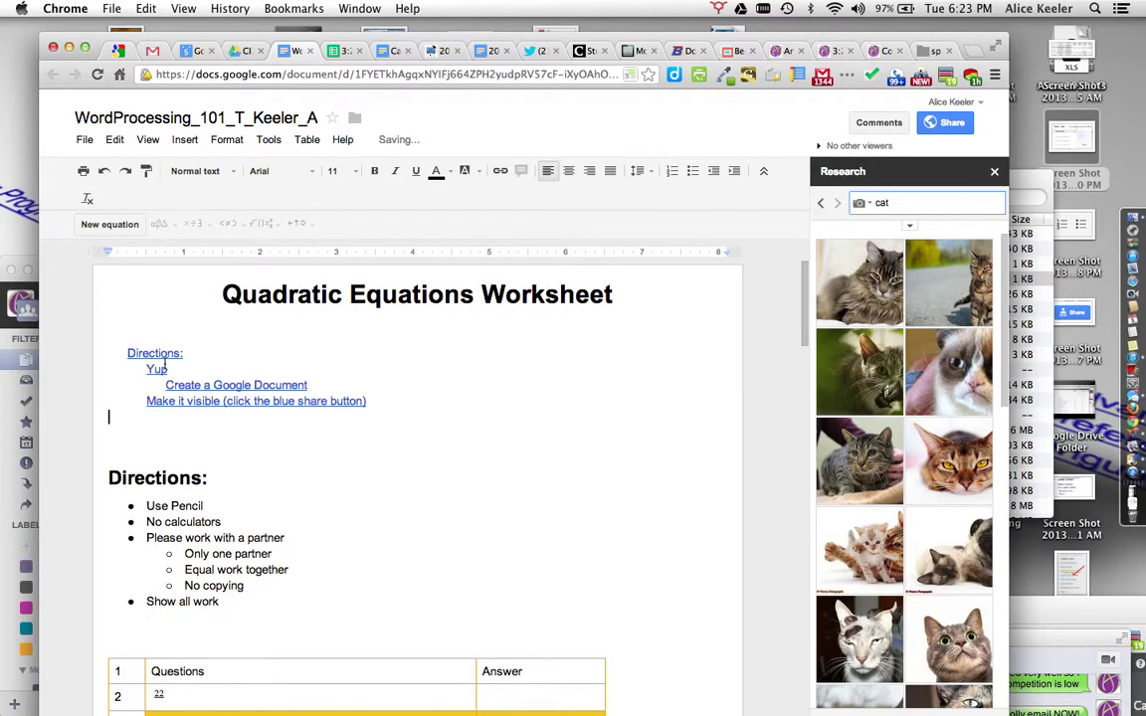
{"action": "left_click", "coordinate": [195, 385]}
{"action": "left_click", "coordinate": [224, 408]}
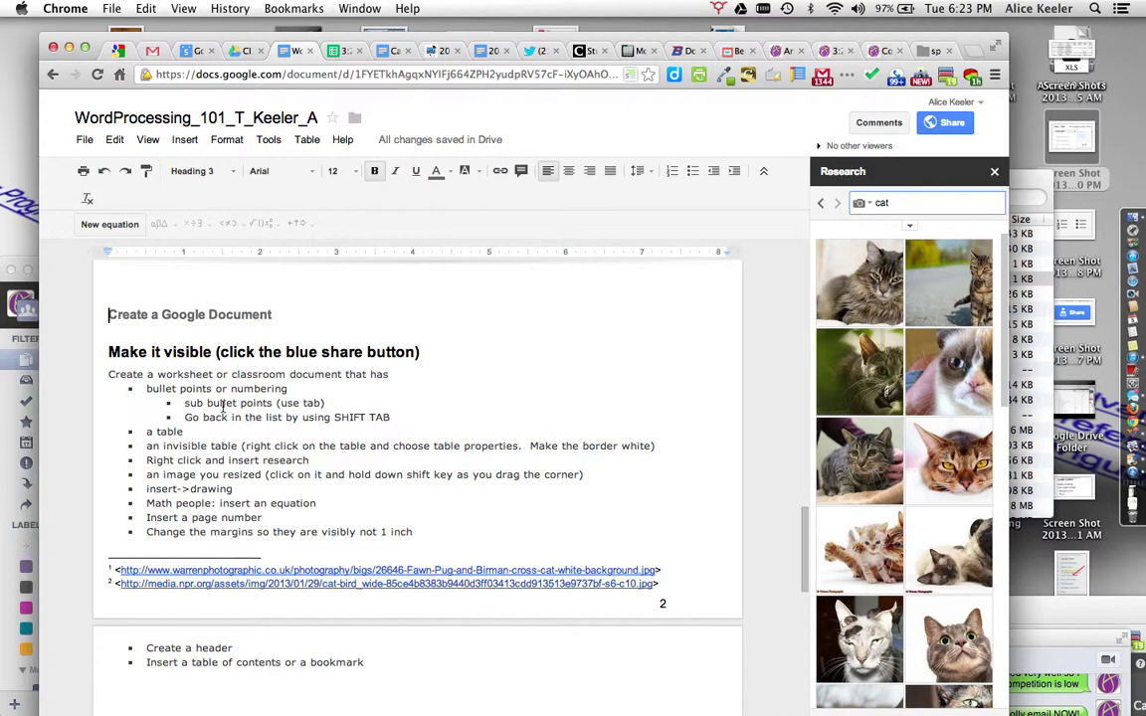
{"action": "scroll", "coordinate": [224, 403], "scroll_direction": "up", "scroll_amount": 15}
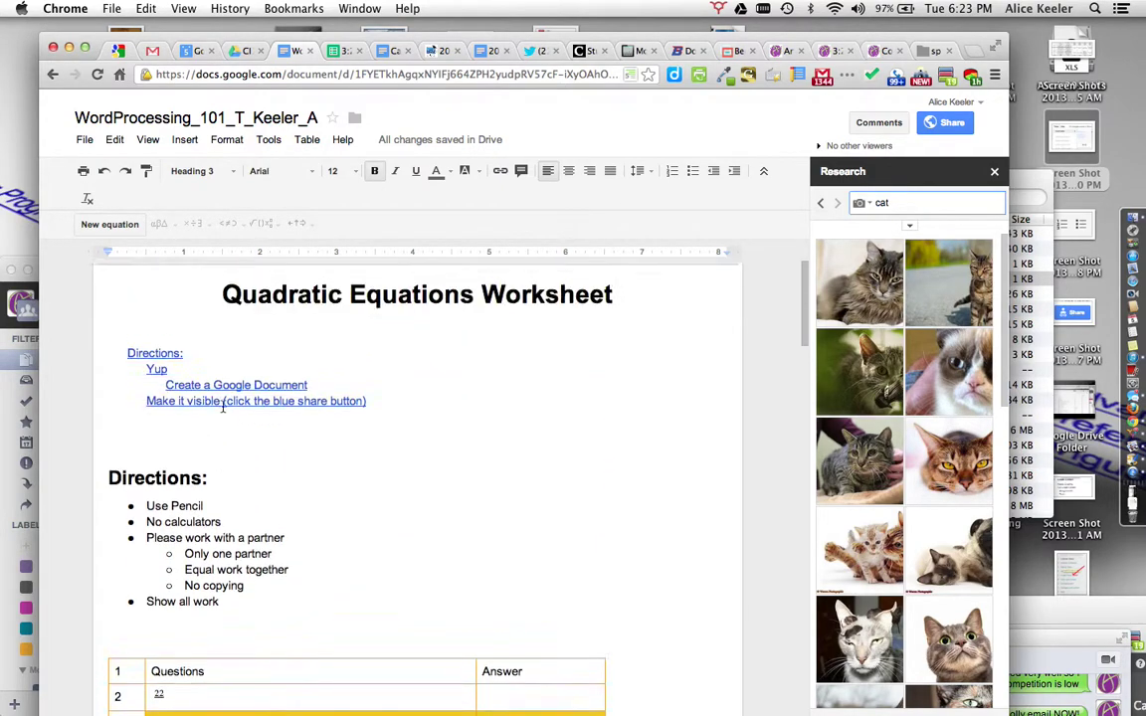
{"action": "left_click", "coordinate": [193, 171]}
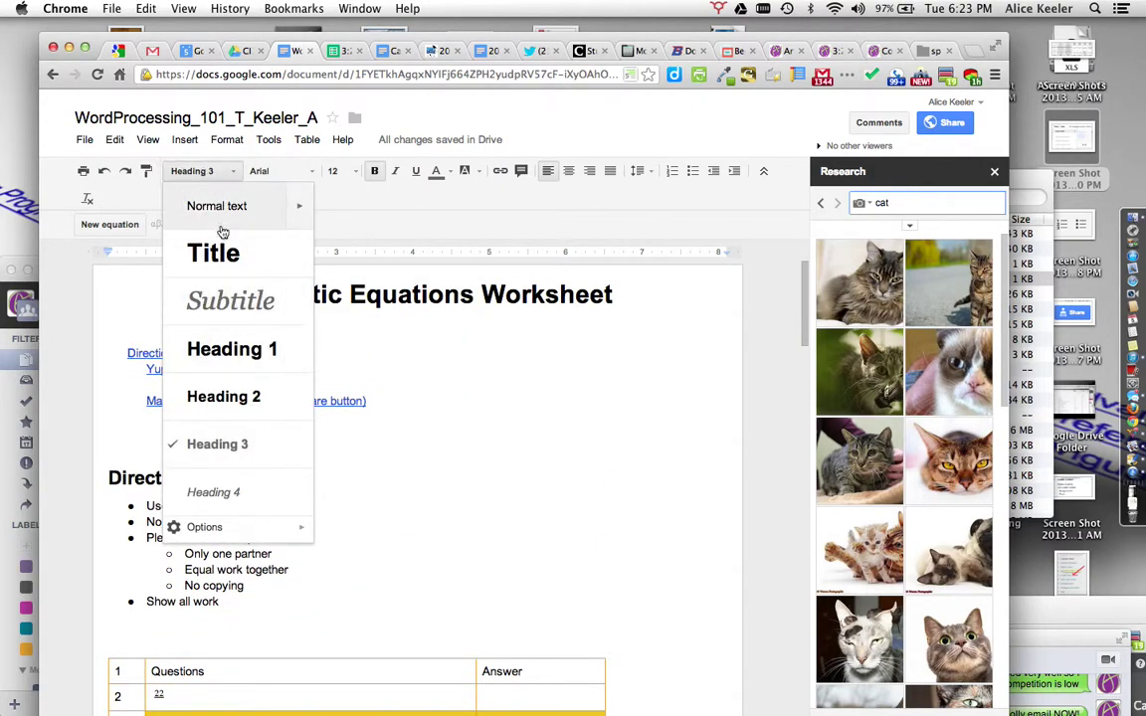
Step: Make the Please work with a partner bullet a Heading 4
{"action": "left_click", "coordinate": [230, 397]}
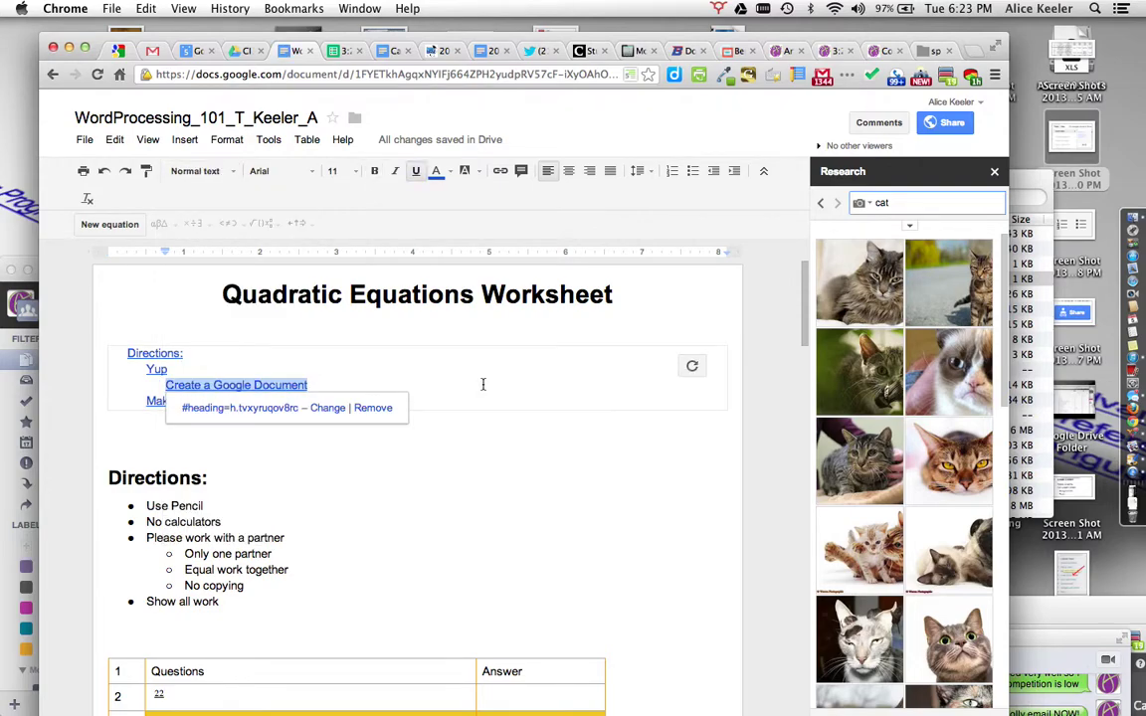
{"action": "left_click", "coordinate": [514, 464]}
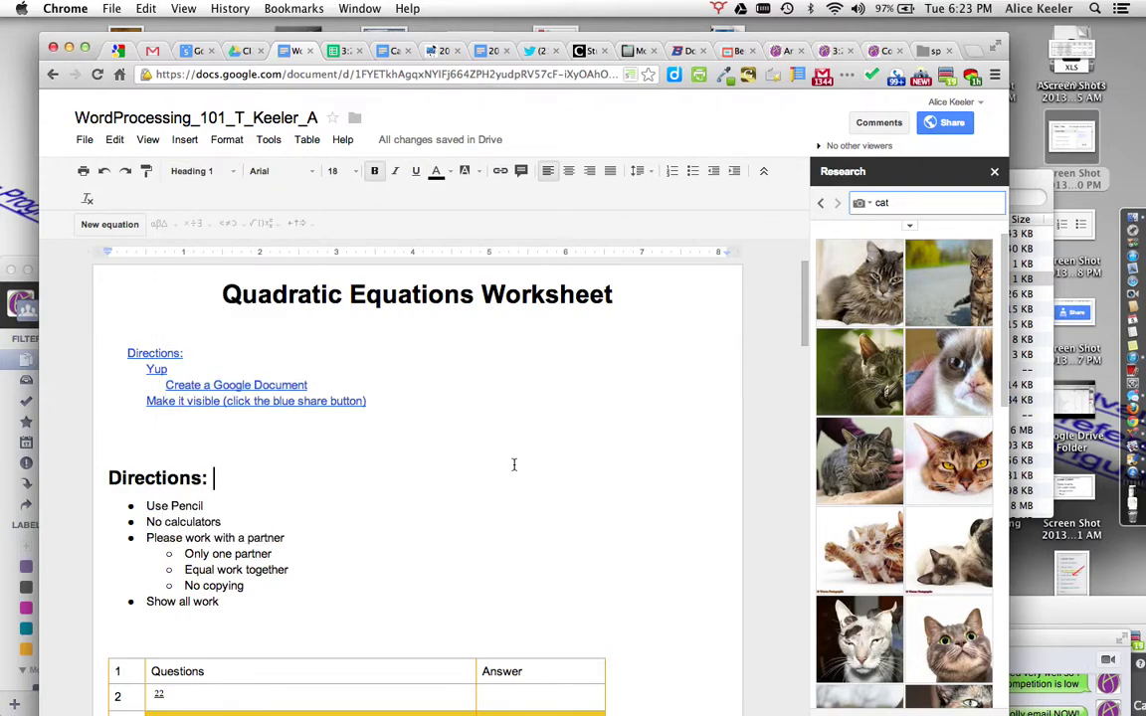
{"action": "left_click_drag", "start_coordinate": [285, 538], "coordinate": [144, 538]}
{"action": "left_click", "coordinate": [195, 170]}
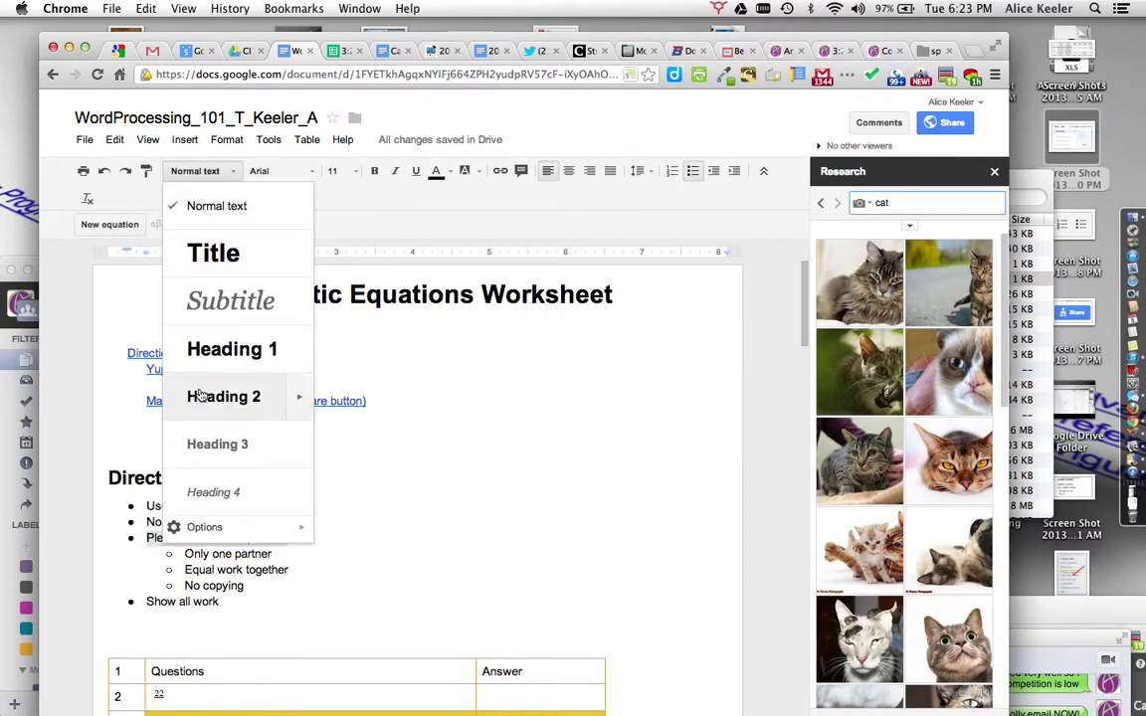
{"action": "left_click", "coordinate": [202, 493]}
Step: Refresh the table of contents so it includes the Please work with a partner entry
{"action": "left_click", "coordinate": [309, 504]}
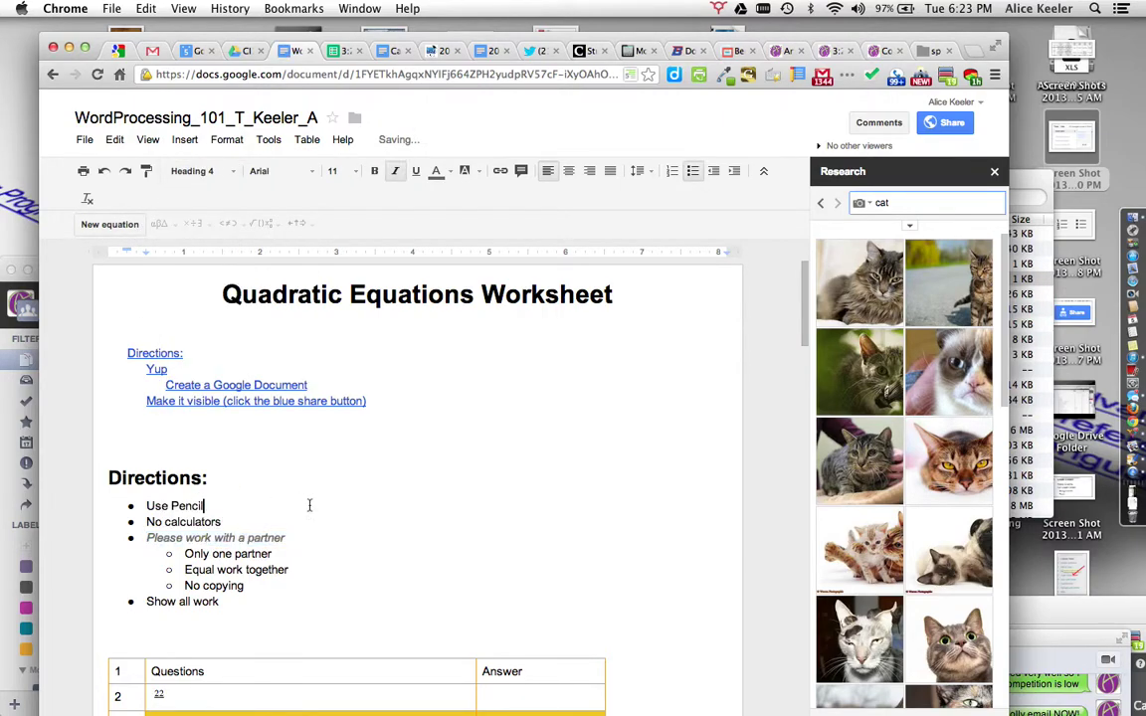
{"action": "left_click", "coordinate": [418, 388]}
{"action": "left_click", "coordinate": [691, 365]}
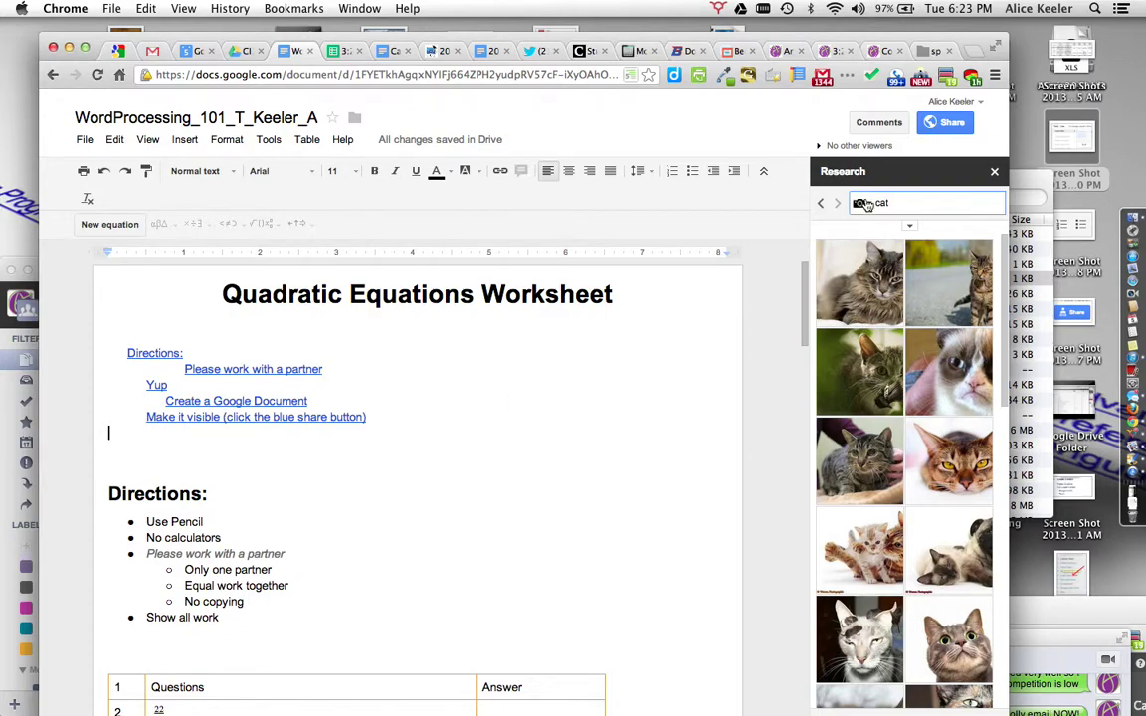
{"action": "left_click", "coordinate": [1050, 52]}
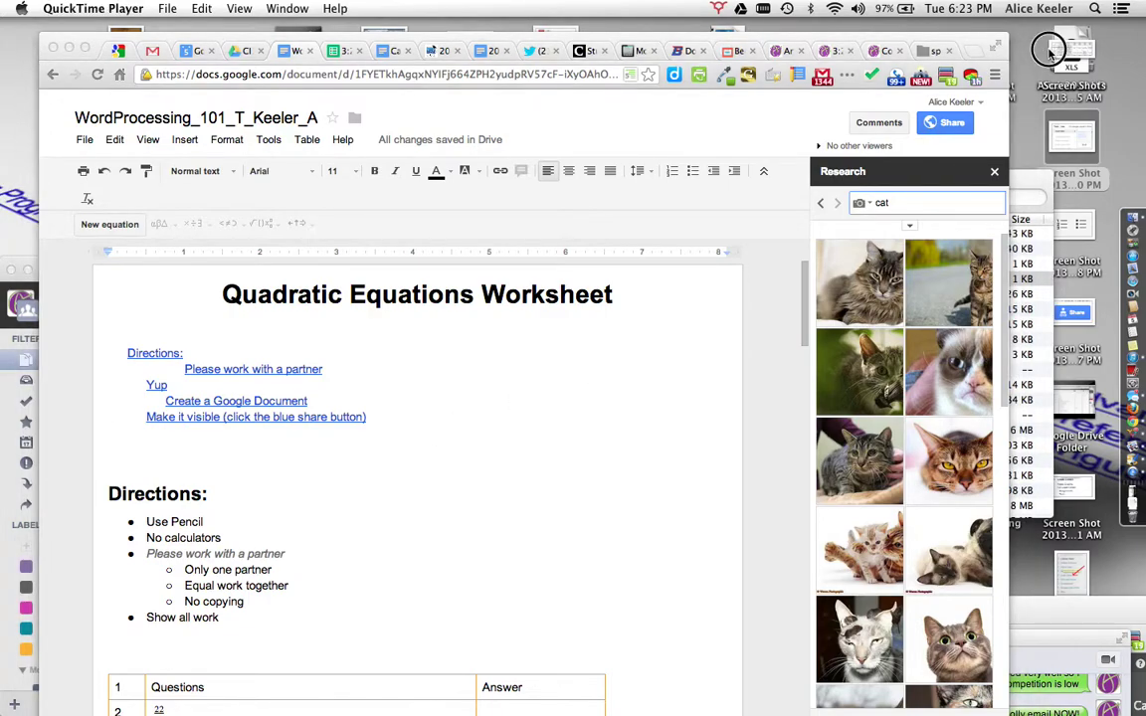